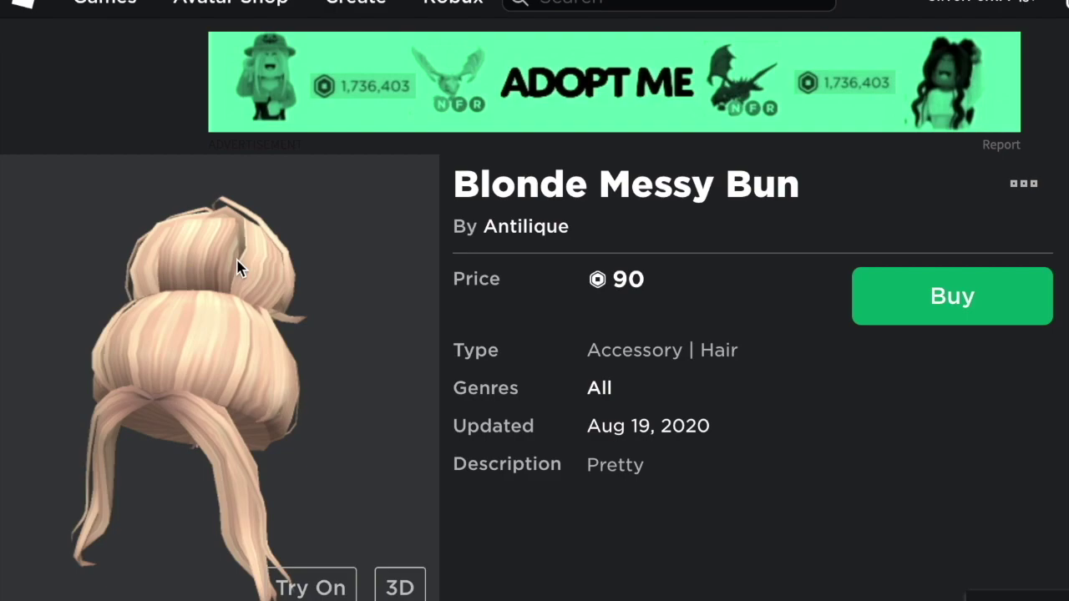
# Review the Blonde Messy Bun, blue jeanss and Black Retro No-Frame Sunglasses catalog pages, and take the sunglasses off the preview avatar.
pyautogui.scroll(-1, 476, 380)
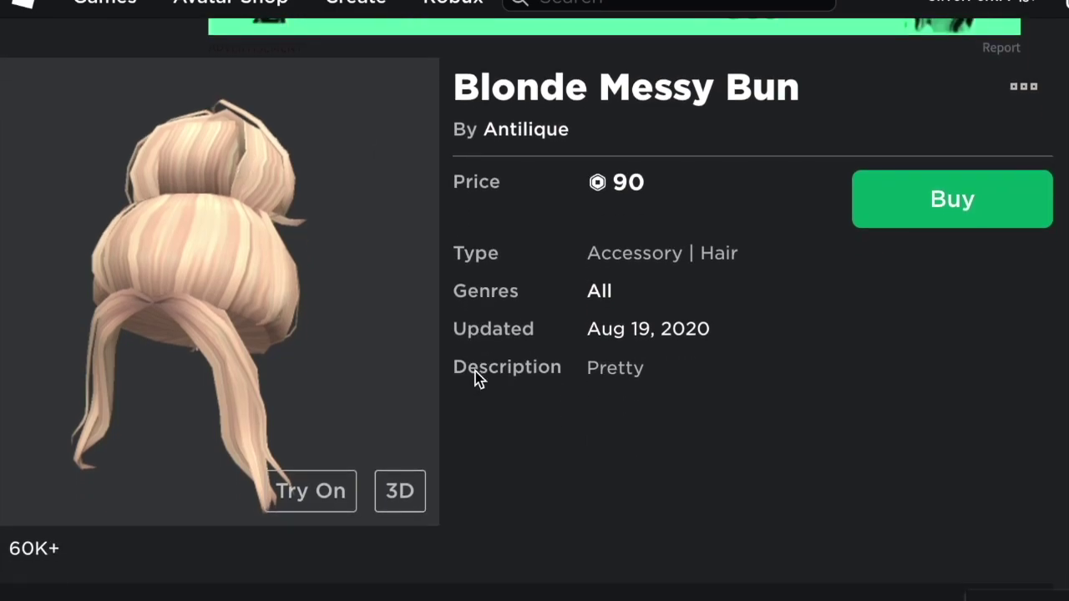
pyautogui.scroll(1, 314, 238)
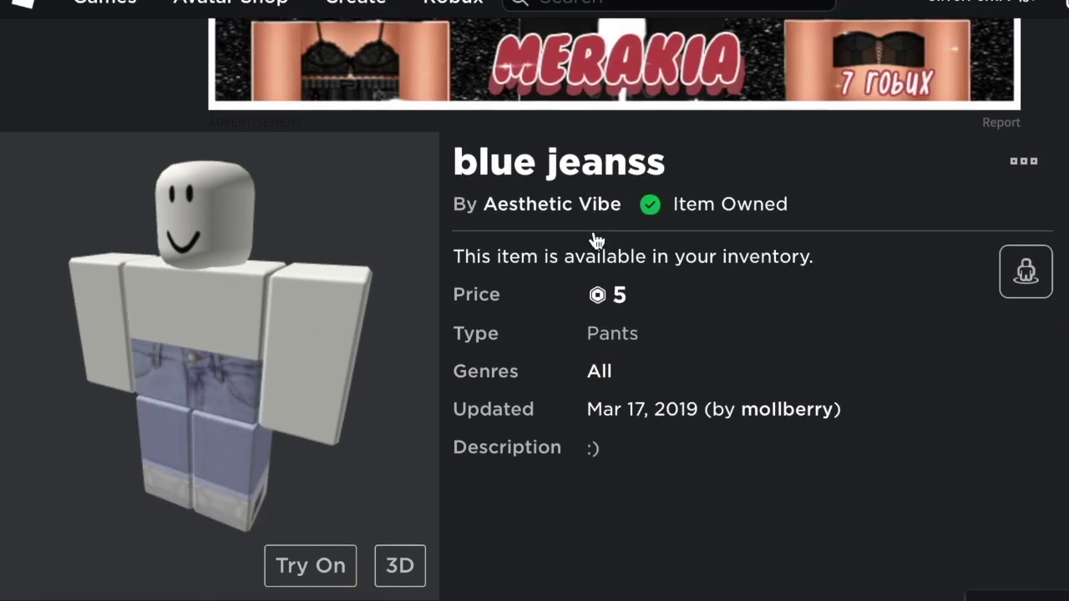
pyautogui.scroll(-1, 597, 239)
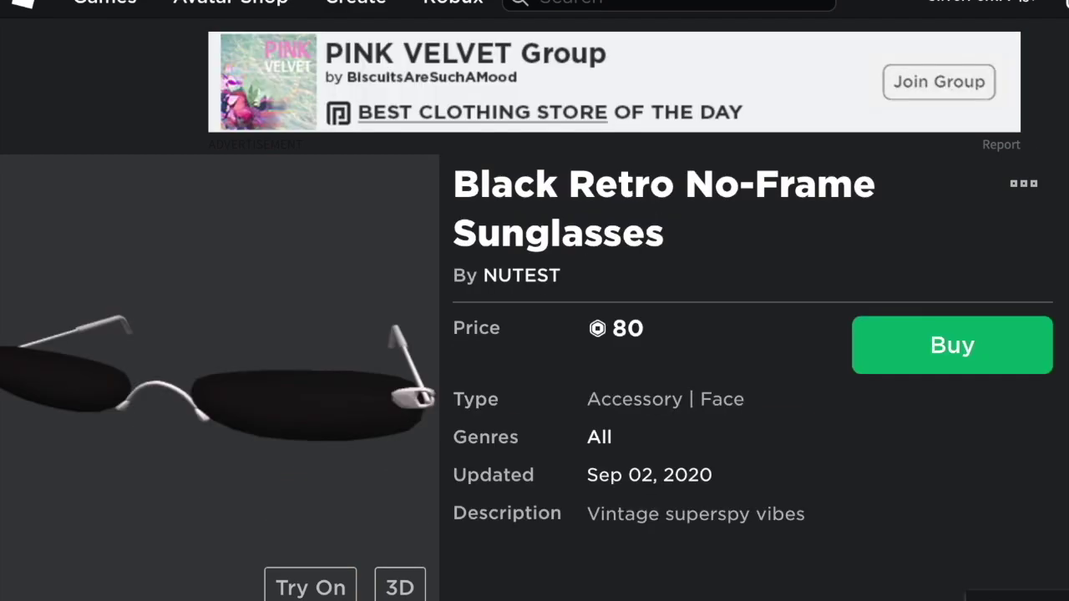
pyautogui.scroll(-1, 322, 585)
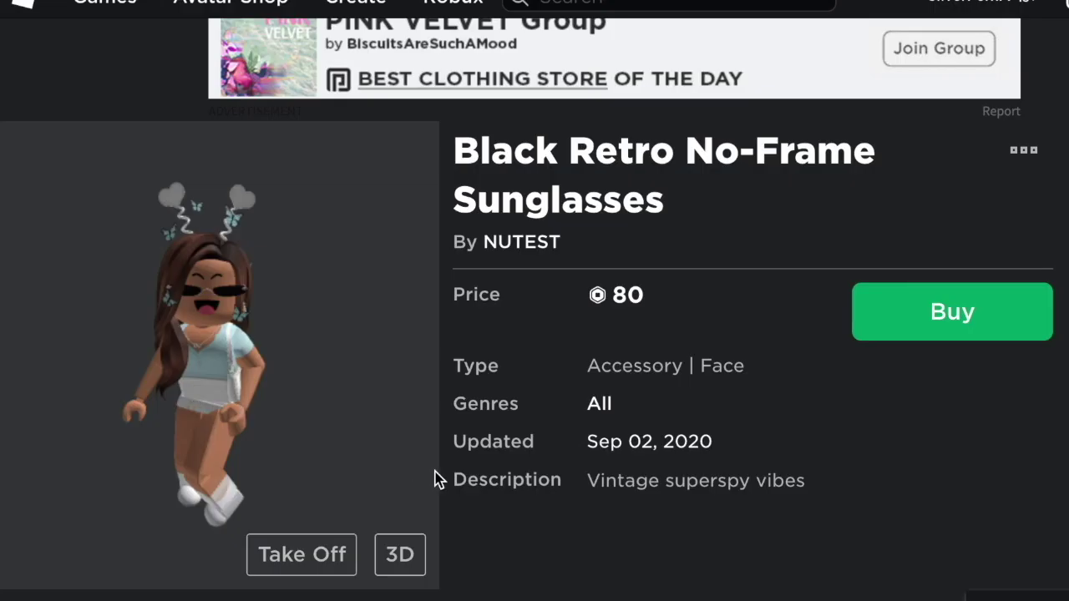
pyautogui.scroll(1, 735, 522)
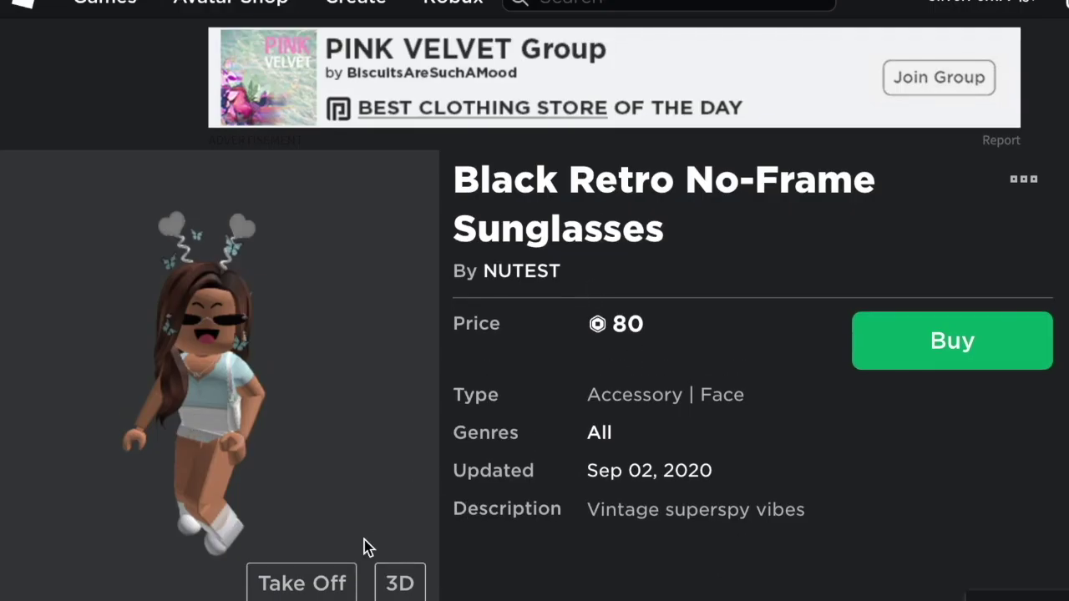
pyautogui.click(322, 584)
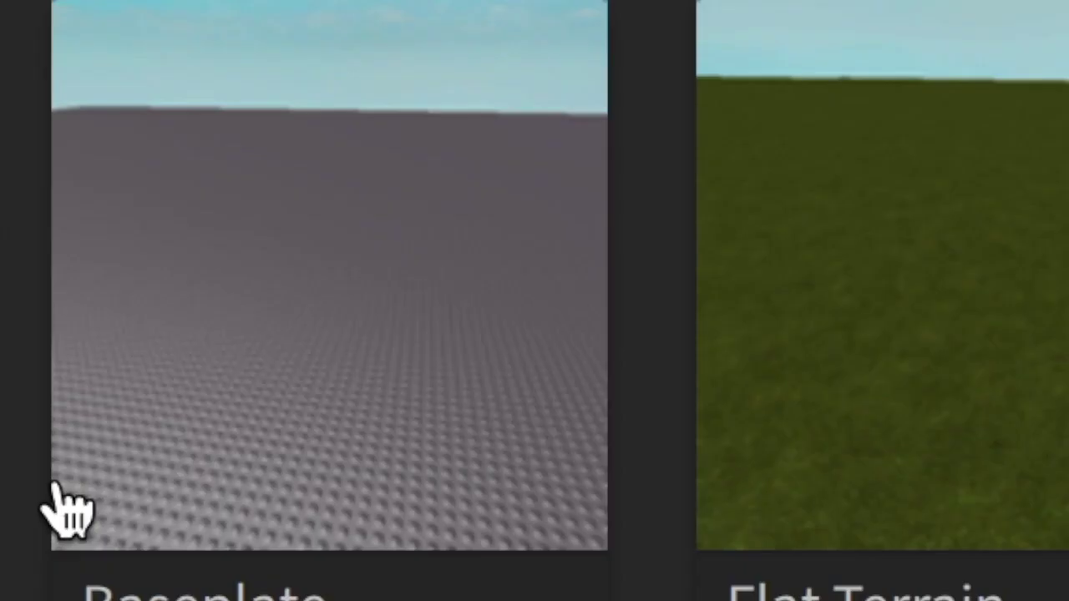
# In Roblox Studio, create a Baseplate place and spawn an R6 character by entering the avatar's username in Load Character.
pyautogui.click(359, 296)
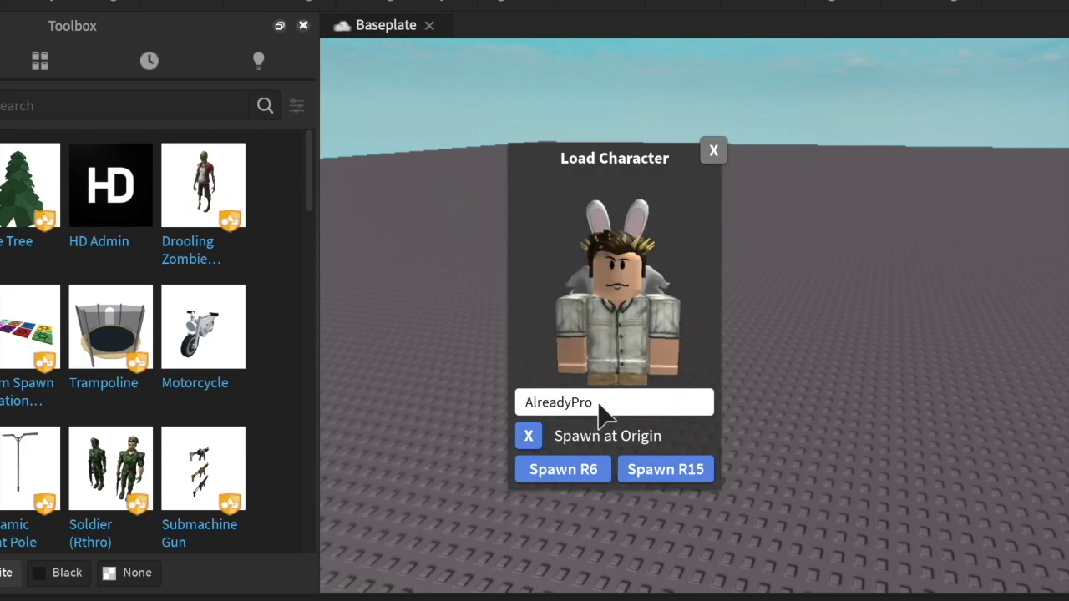
pyautogui.moveTo(603, 409); pyautogui.dragTo(409, 388)
pyautogui.write('SilverPerxl')
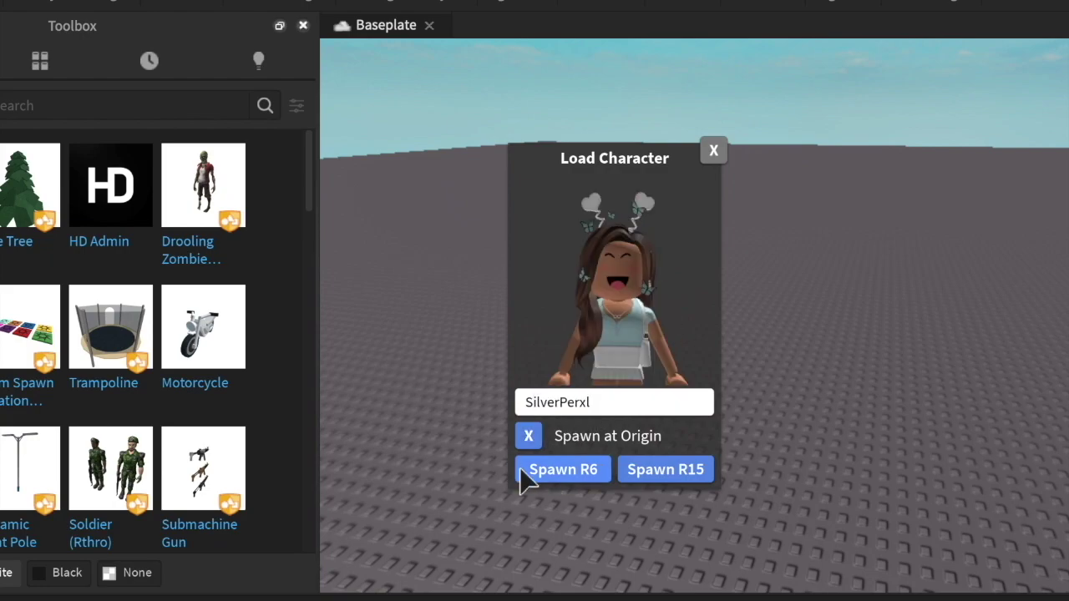
pyautogui.click(534, 473)
pyautogui.click(714, 151)
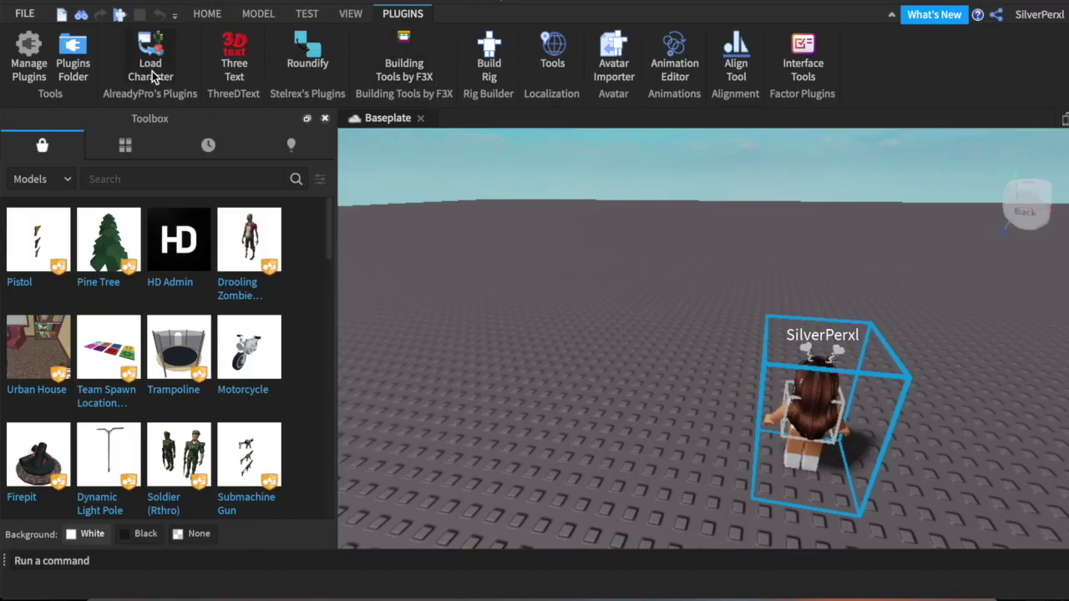
# Find Load Character Lite among the Toolbox plugins, read its details, and return to the installed plugins.
pyautogui.click(351, 14)
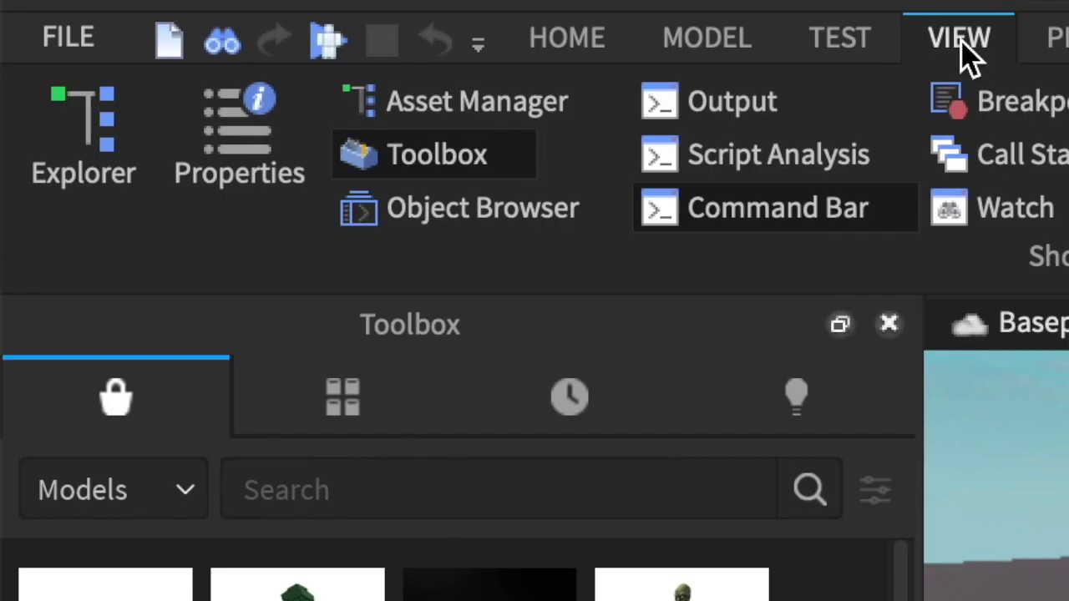
pyautogui.click(184, 491)
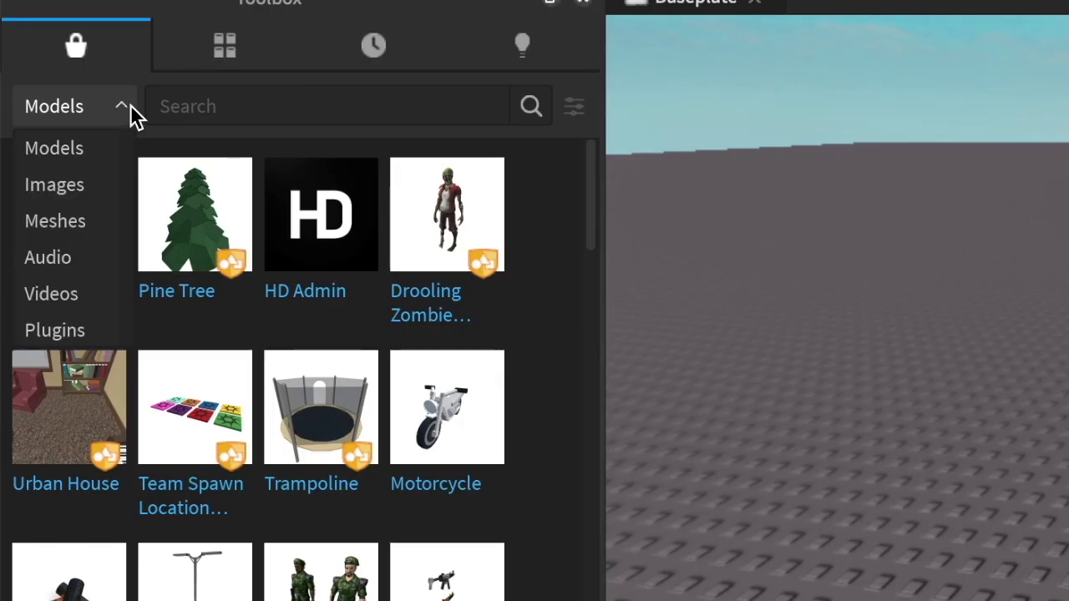
pyautogui.click(88, 331)
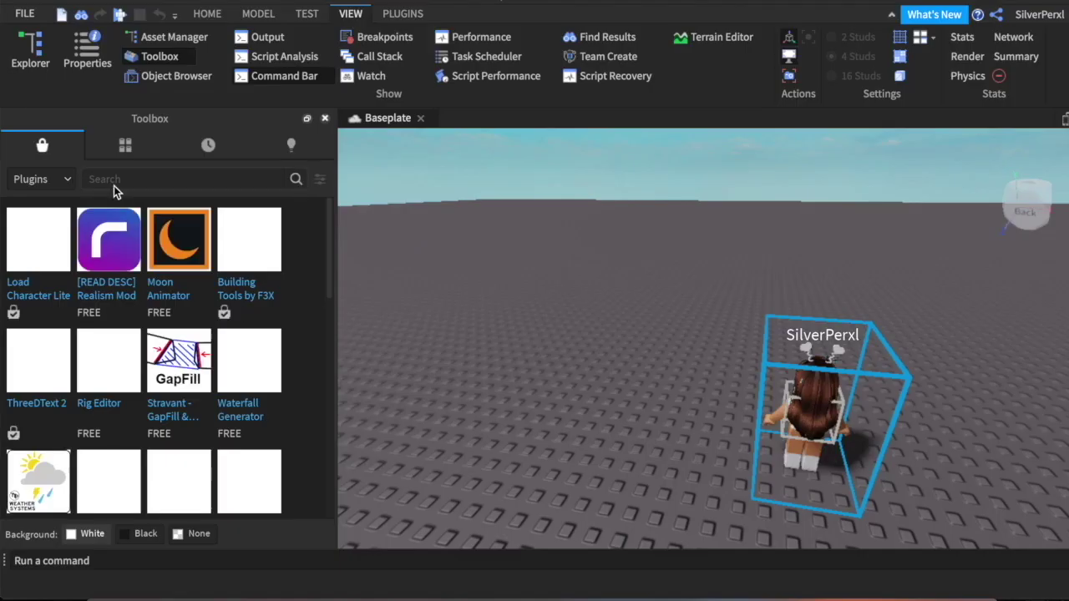
pyautogui.click(35, 272)
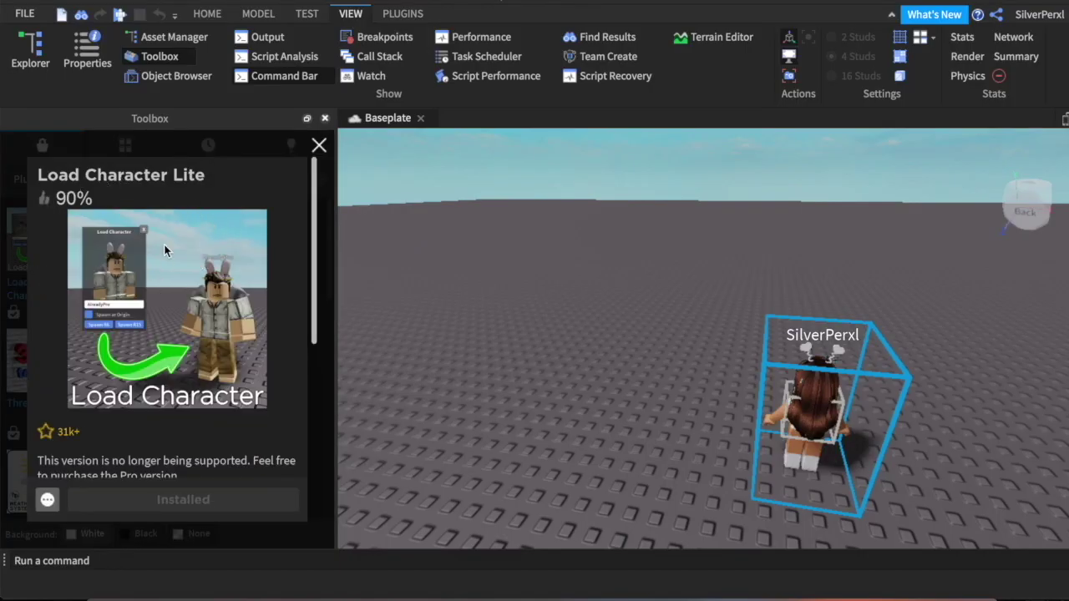
pyautogui.scroll(-3, 163, 263)
pyautogui.click(320, 153)
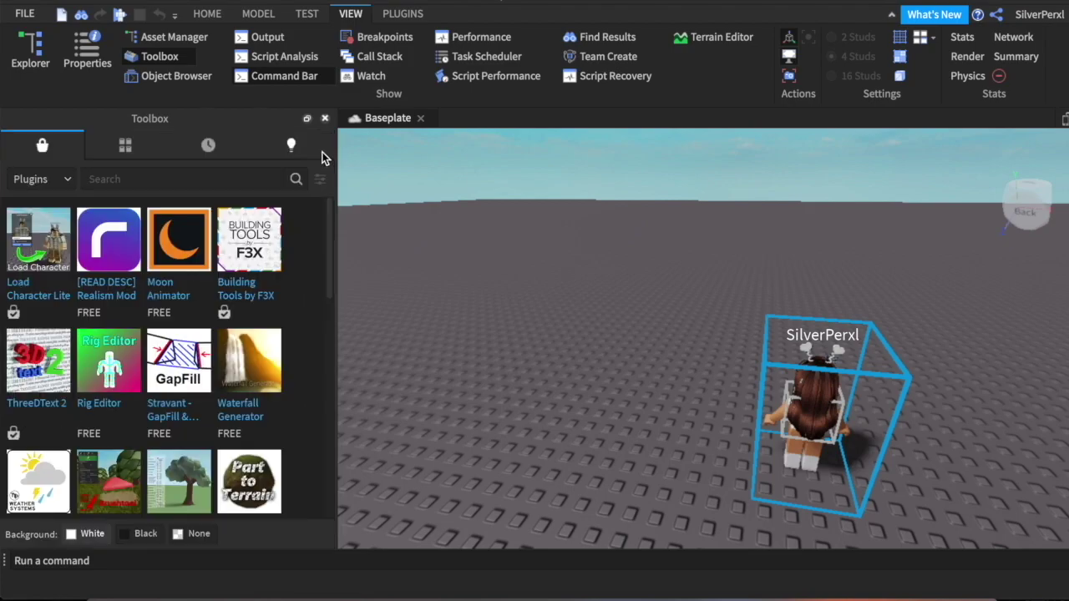
pyautogui.click(402, 14)
# View the spawned character from the front and show the Explorer window.
pyautogui.moveTo(441, 299)
pyautogui.mouseDown(button='right')
pyautogui.moveTo(431, 296)
pyautogui.moveTo(441, 299)
pyautogui.mouseUp(button='right')
pyautogui.press('f')
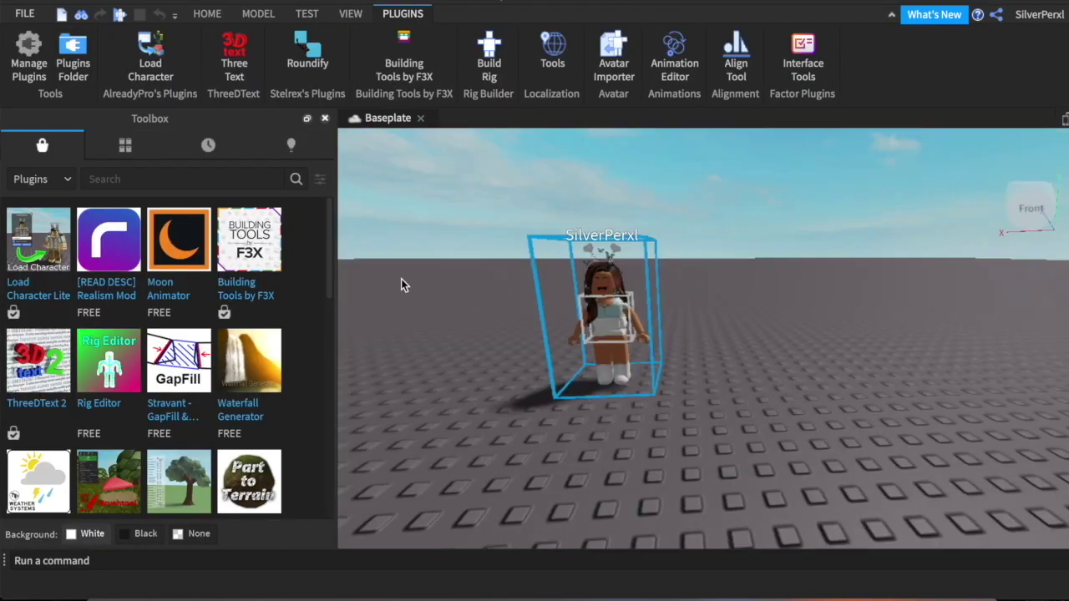
pyautogui.click(351, 14)
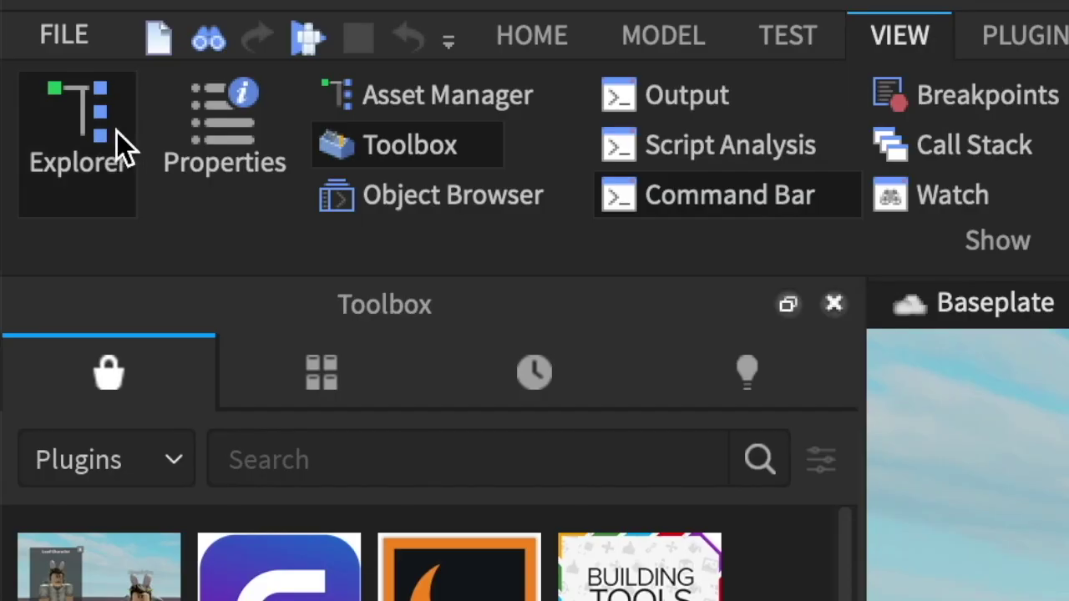
pyautogui.click(44, 56)
# Delete the character's accessories: Buterflies, Elegant Brown Side Wave, Heart Shaped Pearl Earring, both MeshPartAccessory items and White Heart Boppers.
pyautogui.click(965, 239)
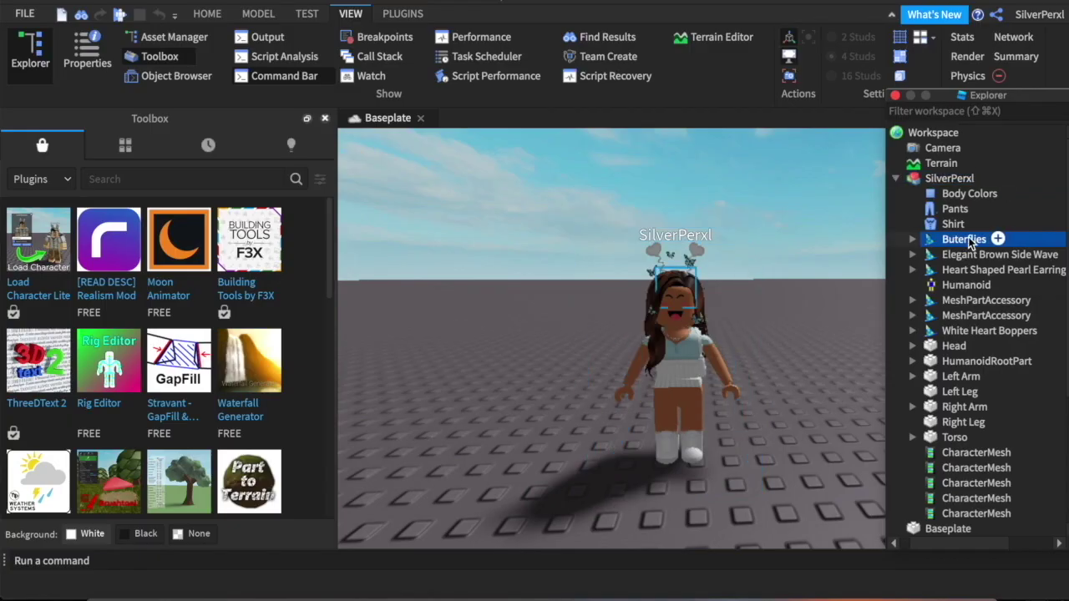
pyautogui.press('Delete')
pyautogui.click(965, 239)
pyautogui.press('Delete')
pyautogui.click(961, 239)
pyautogui.press('Delete')
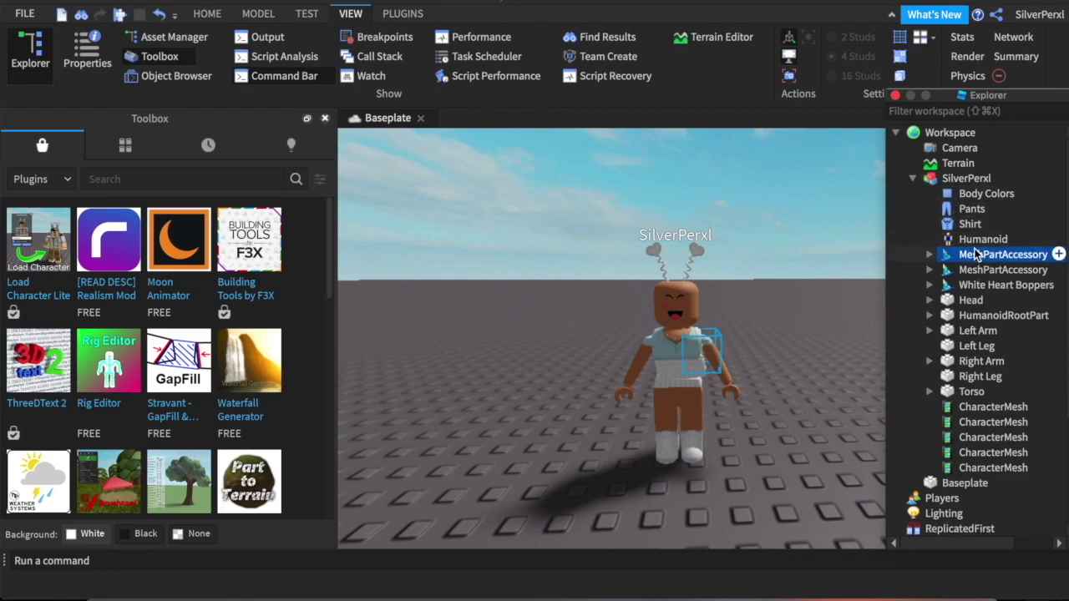
pyautogui.click(976, 254)
pyautogui.press('Delete')
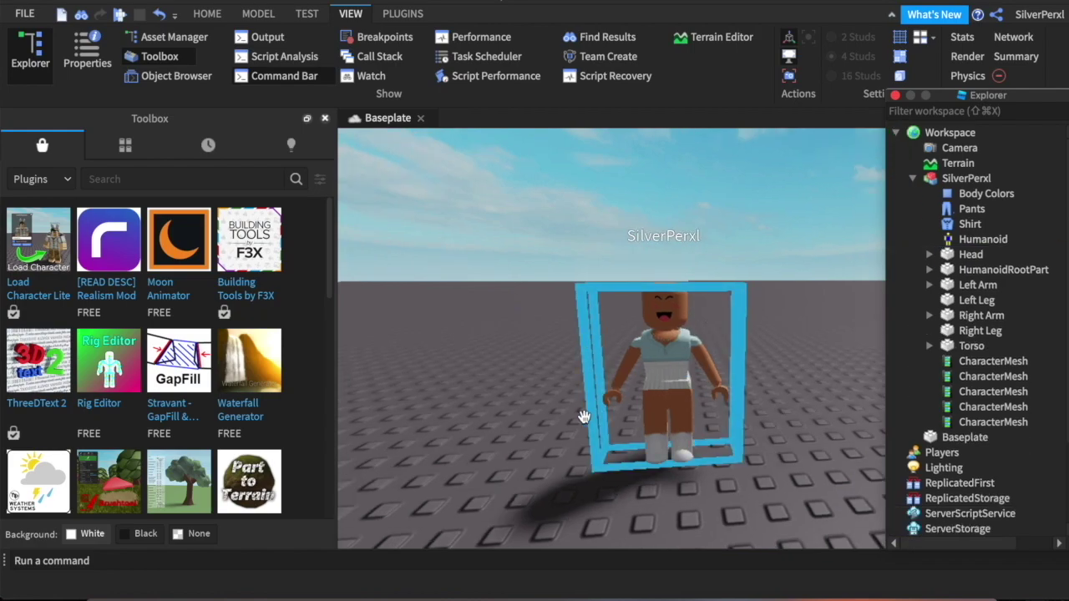
# Copy the White Crop Top catalog link from Chrome and set it as the ShirtTemplate of the character's Shirt in Roblox Studio.
pyautogui.click(252, 593)
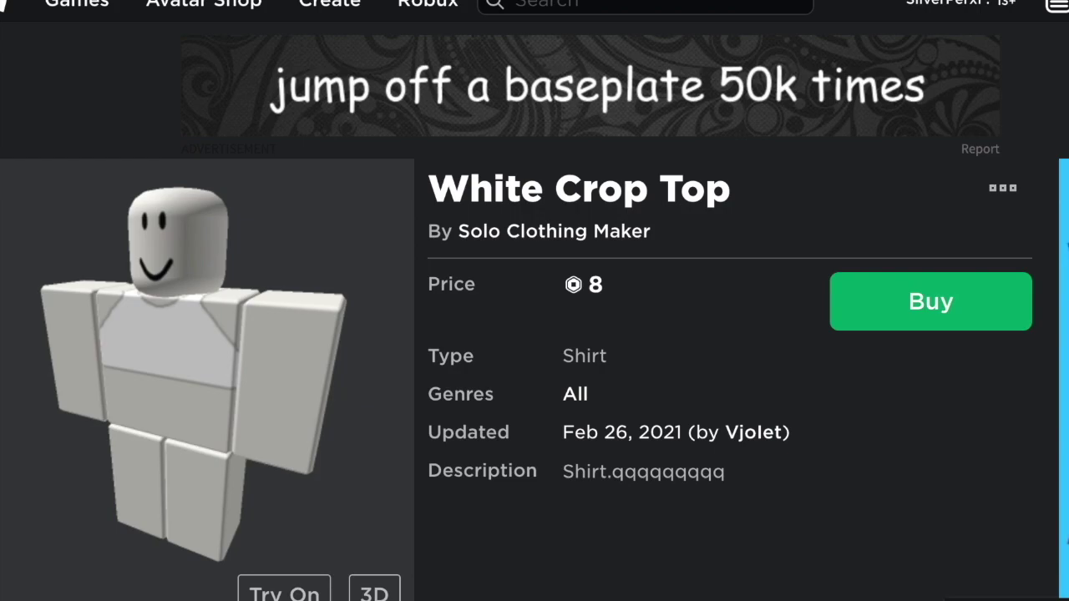
pyautogui.click(716, 74)
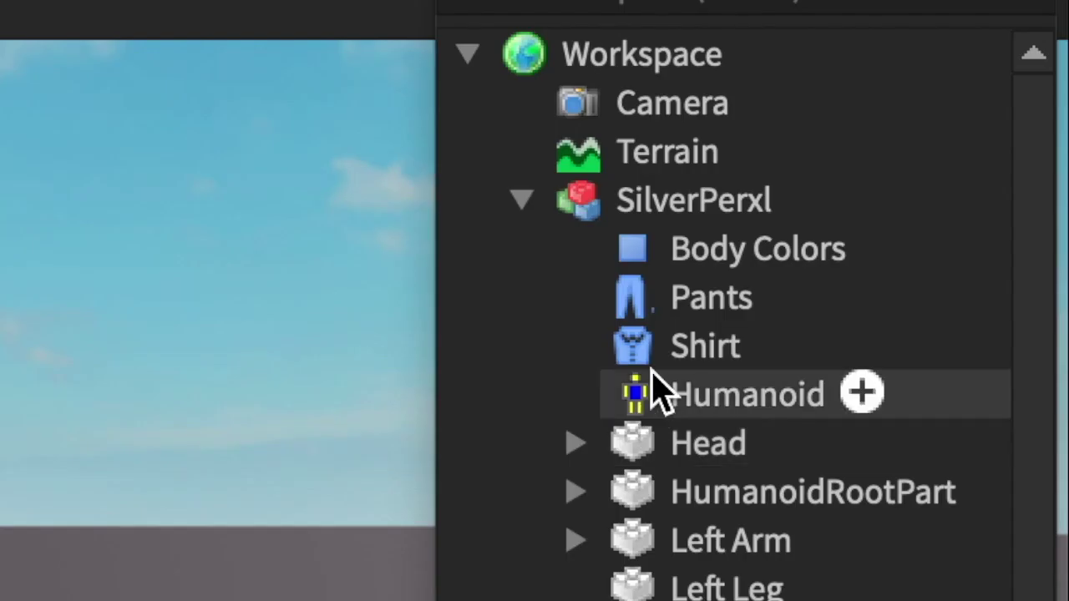
pyautogui.click(960, 224)
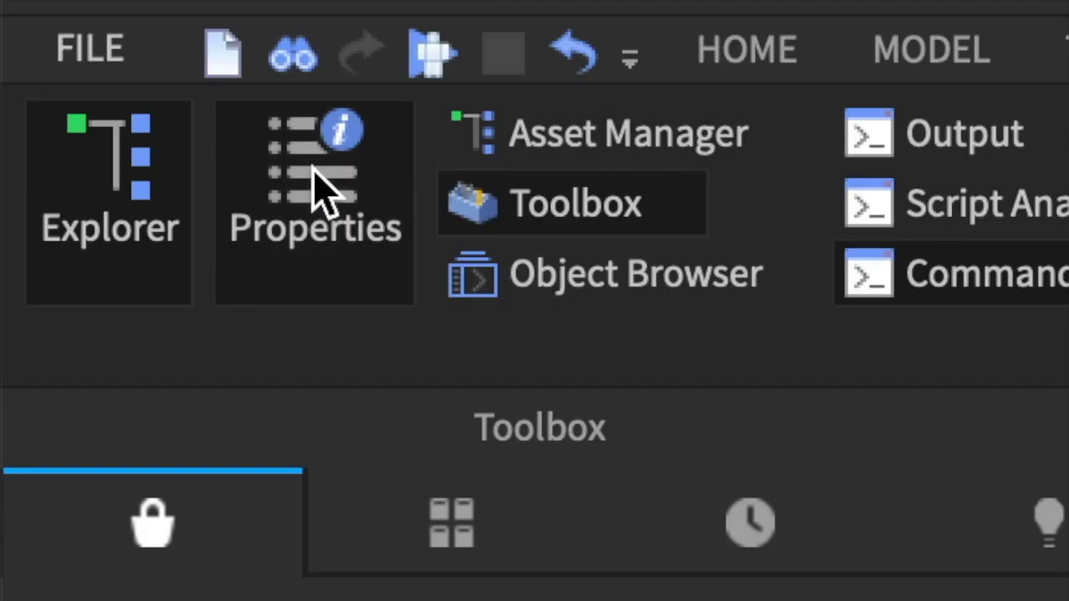
pyautogui.click(315, 167)
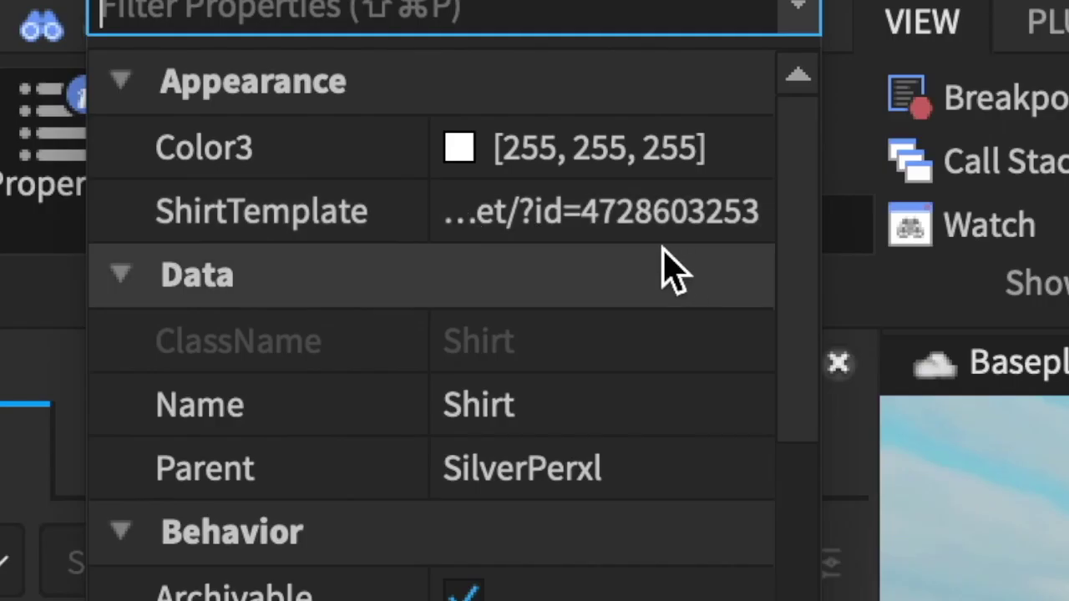
pyautogui.click(628, 210)
pyautogui.press('super+v')
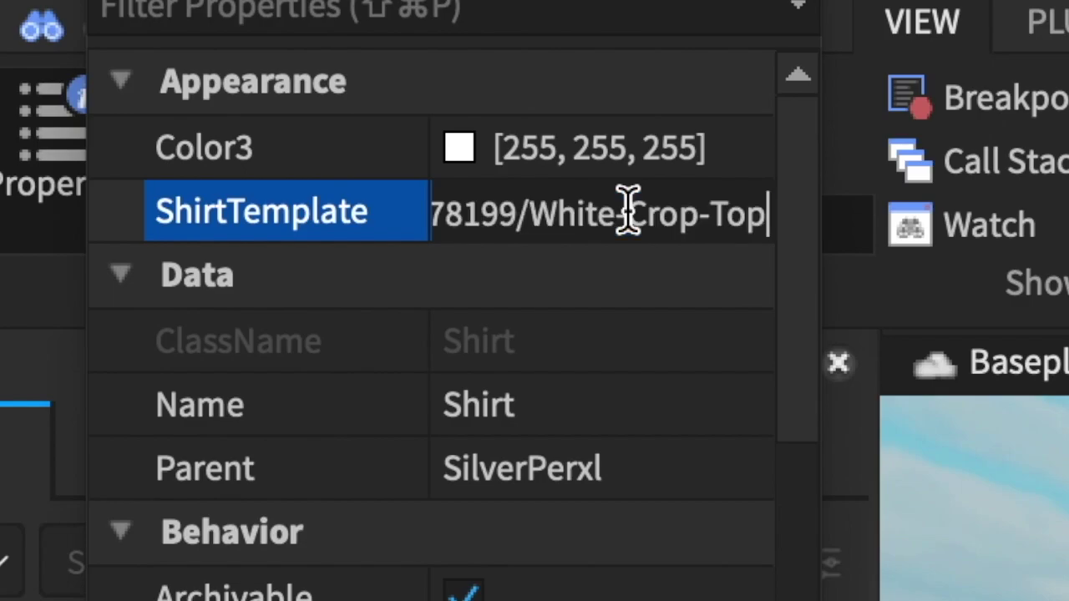
pyautogui.press('Return')
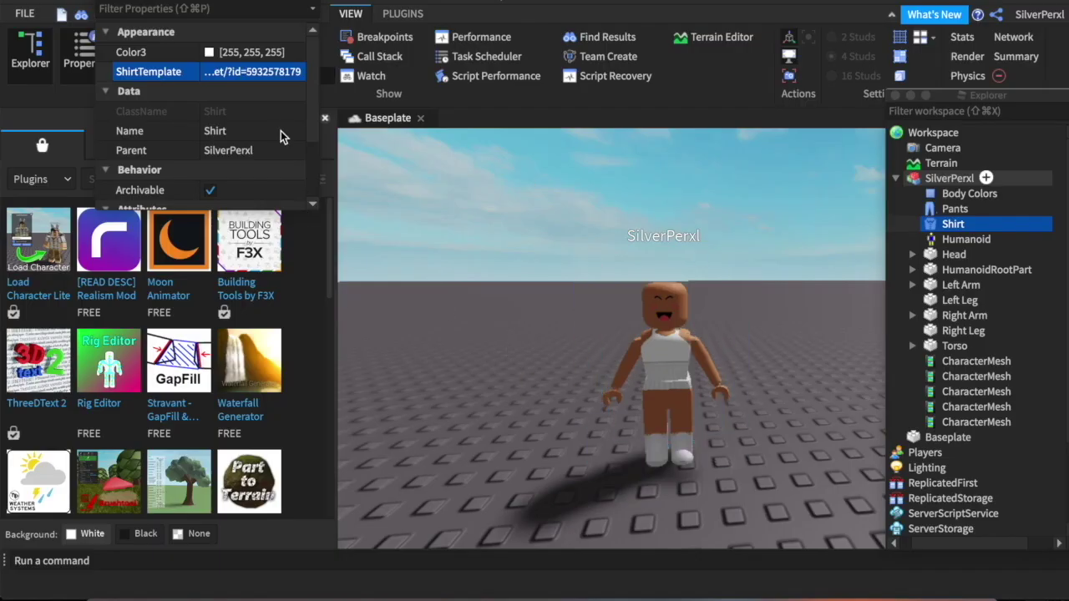
# Copy the blue jeanss catalog link from Chrome and set it as the template of the character's Pants in Roblox Studio.
pyautogui.click(258, 588)
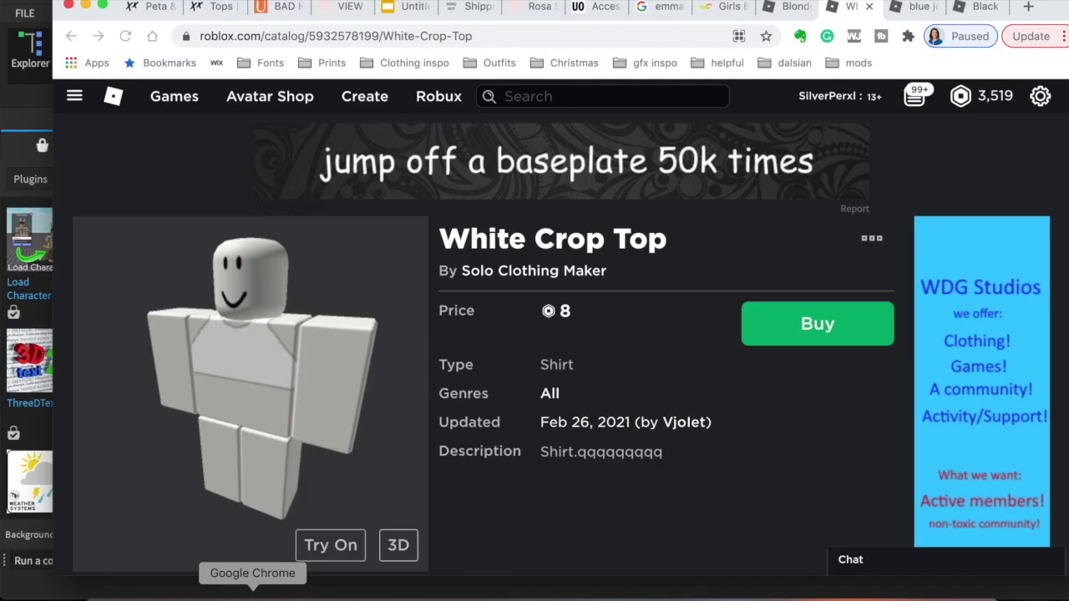
pyautogui.click(901, 9)
pyautogui.click(353, 31)
pyautogui.press('super+Tab')
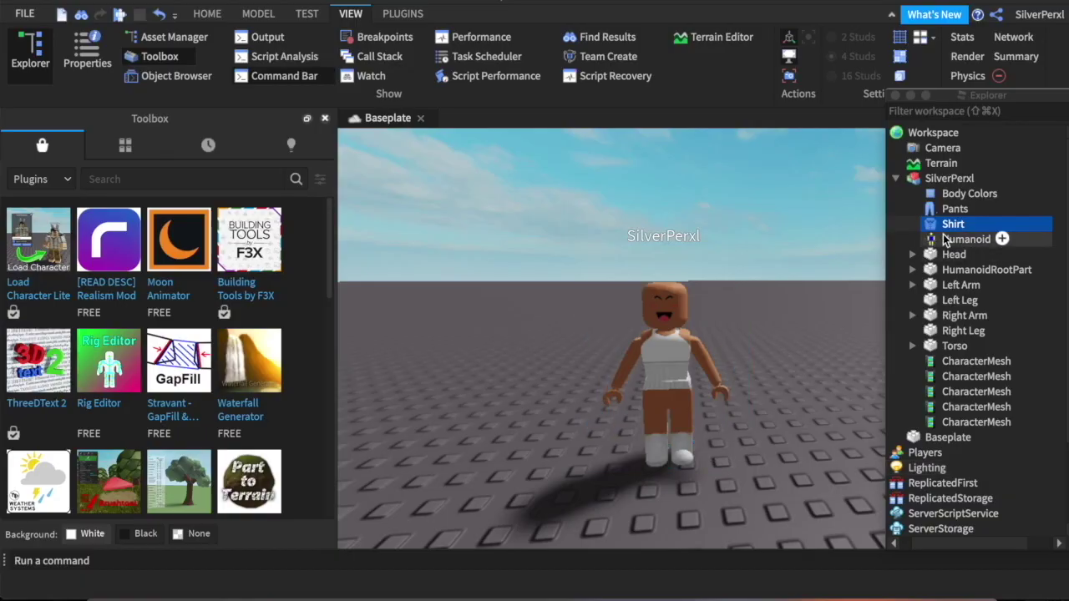
pyautogui.click(936, 210)
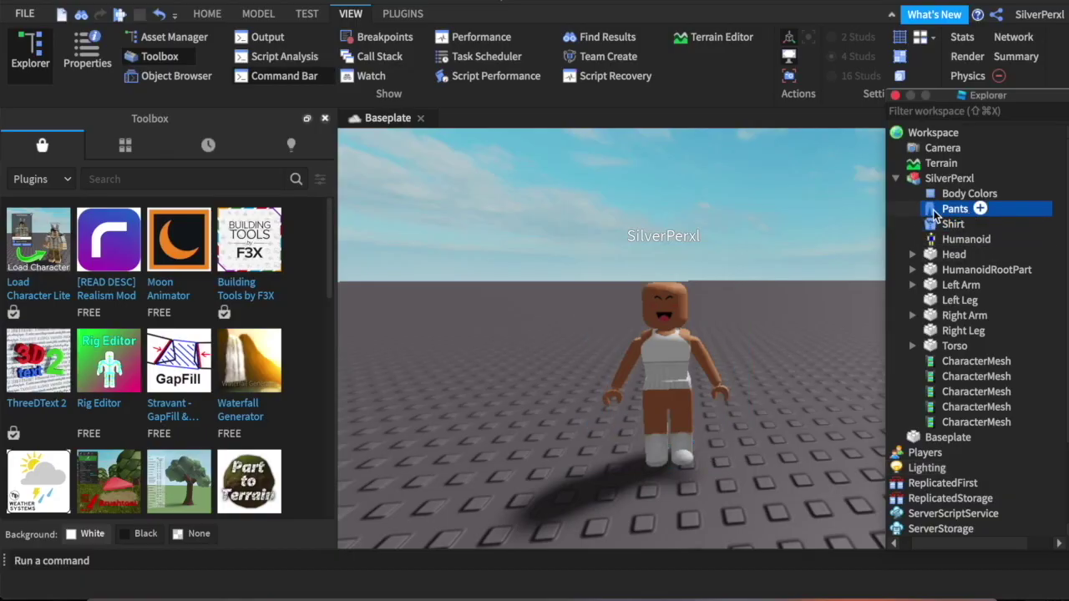
pyautogui.click(94, 60)
pyautogui.click(234, 72)
pyautogui.hotkey('ctrl', 'v')
pyautogui.press('Return')
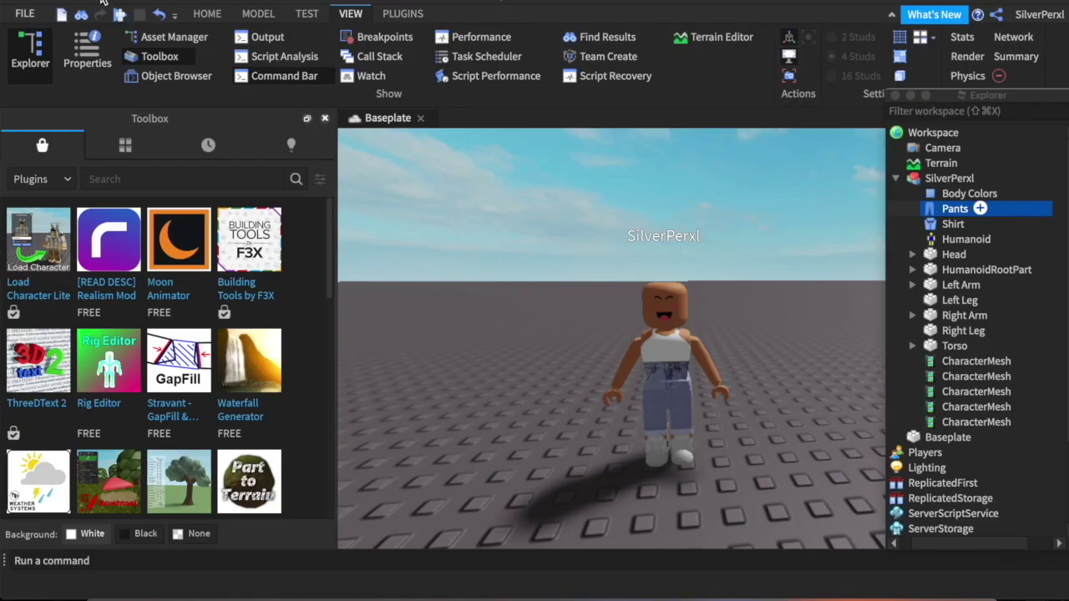
# Enter game:GetService("InsertService"):LoadAsset(assetId).Parent = game.Workspace in the Studio command bar.
pyautogui.press('super+l')
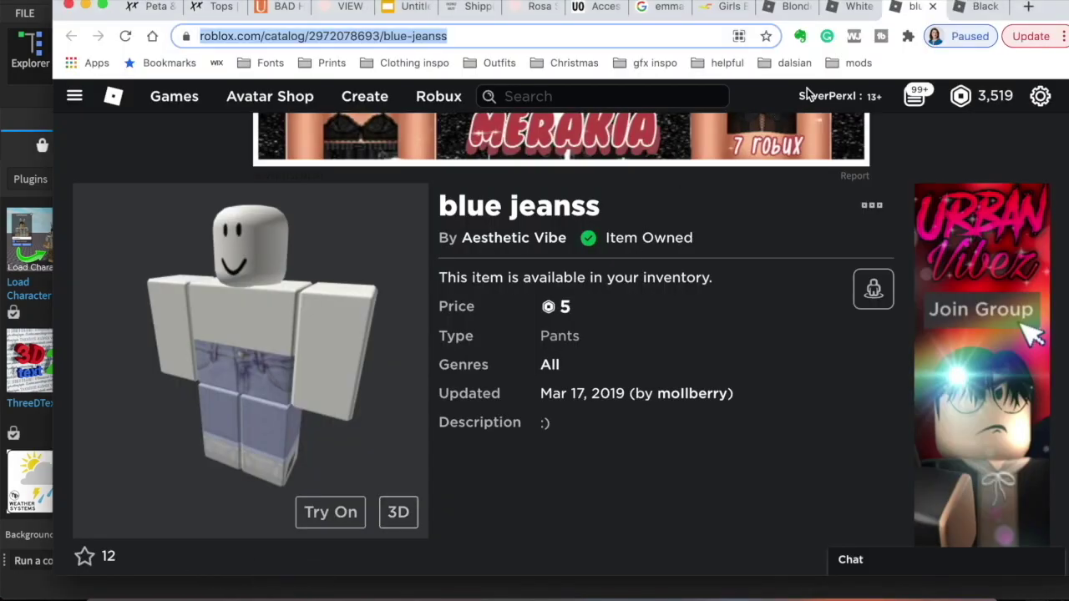
pyautogui.click(727, 596)
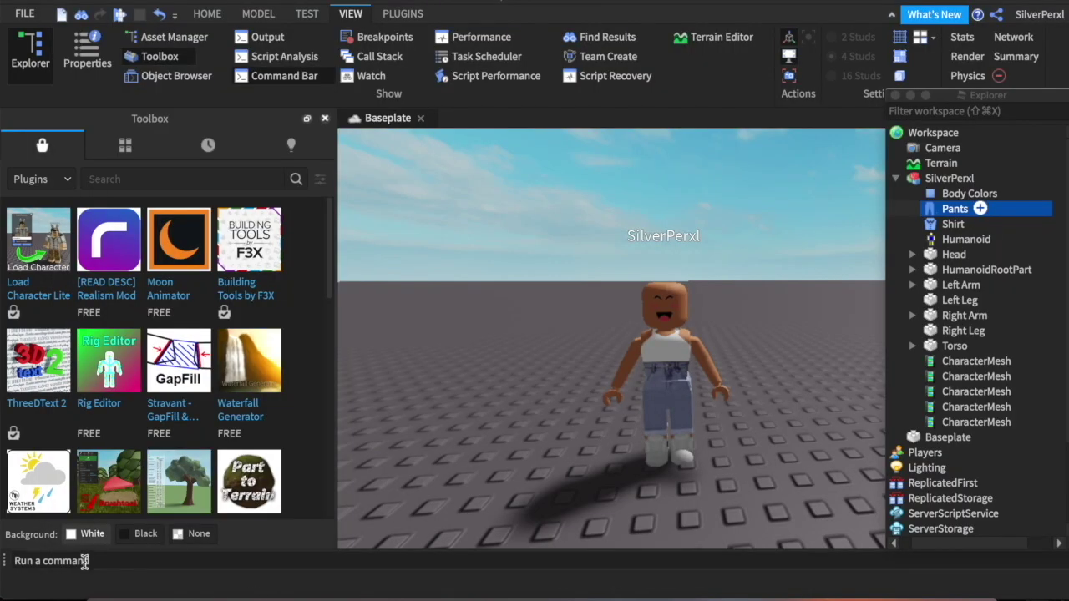
pyautogui.click(139, 558)
pyautogui.write('game:GetService("InsertService"):LoadAsset(assetId).Parent = game.Workspace')
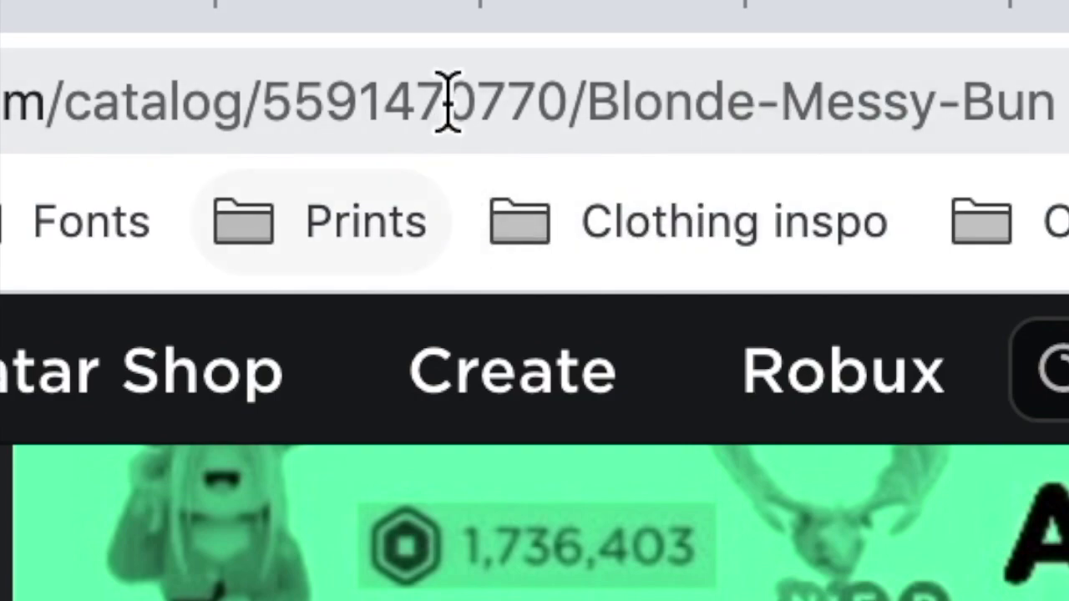
pyautogui.click(449, 108)
pyautogui.click(448, 108)
pyautogui.doubleClick(761, 107)
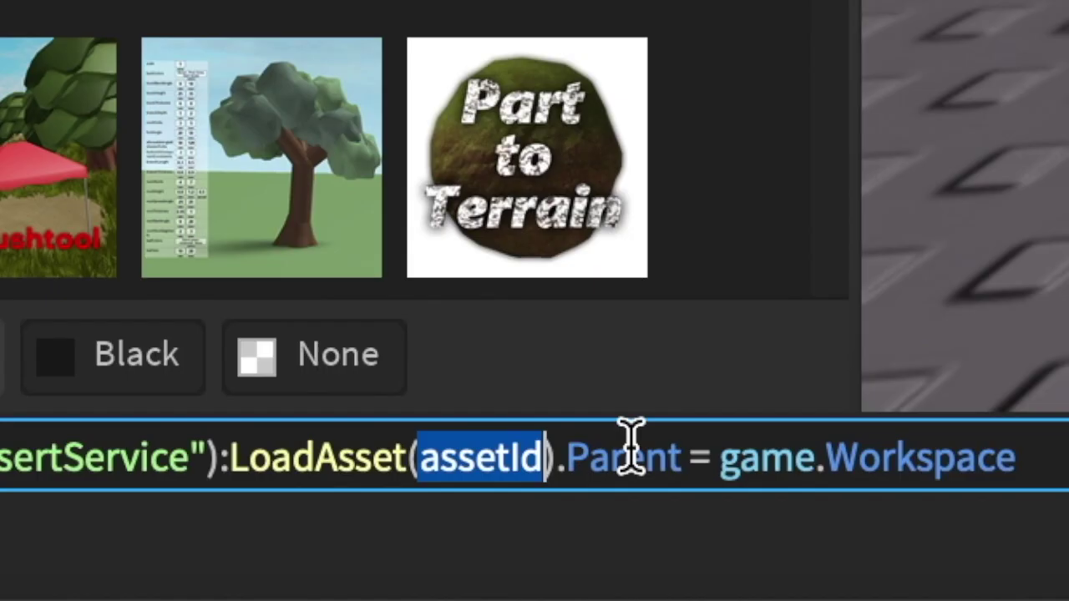
pyautogui.hotkey('ctrl', 'v')
pyautogui.press('super+a')
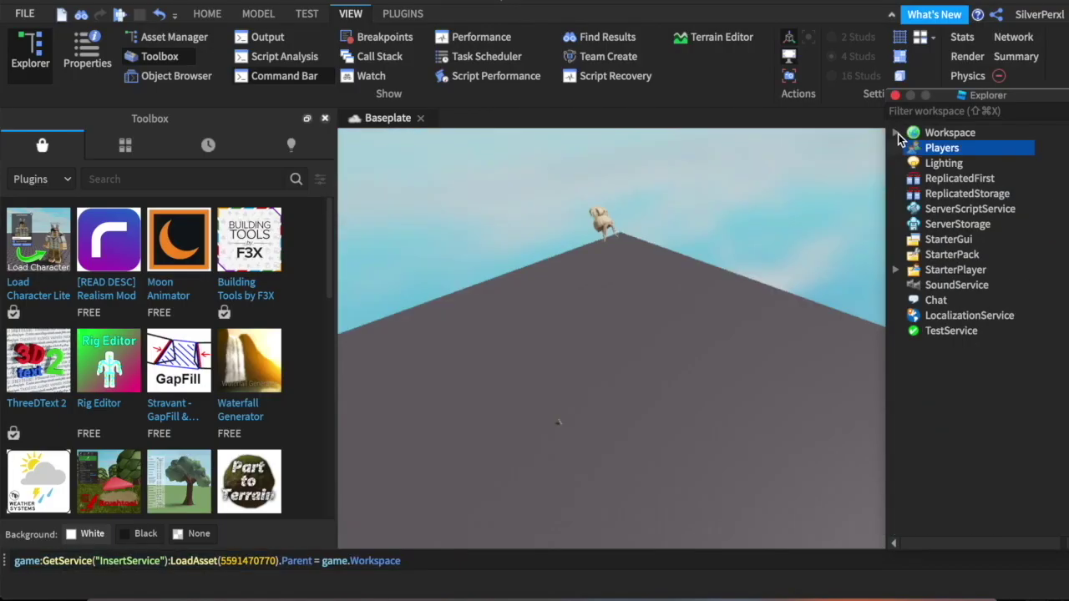
pyautogui.click(896, 134)
pyautogui.click(975, 178)
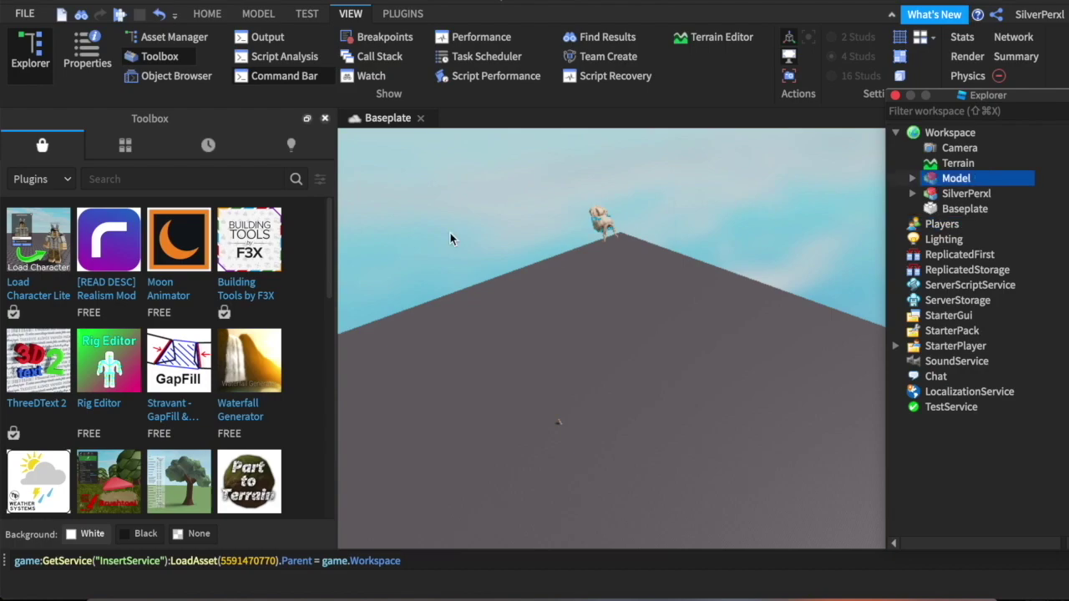
# Move the inserted hair model down onto the baseplate beside the avatar, finishing with it deselected.
pyautogui.click(208, 13)
pyautogui.click(171, 55)
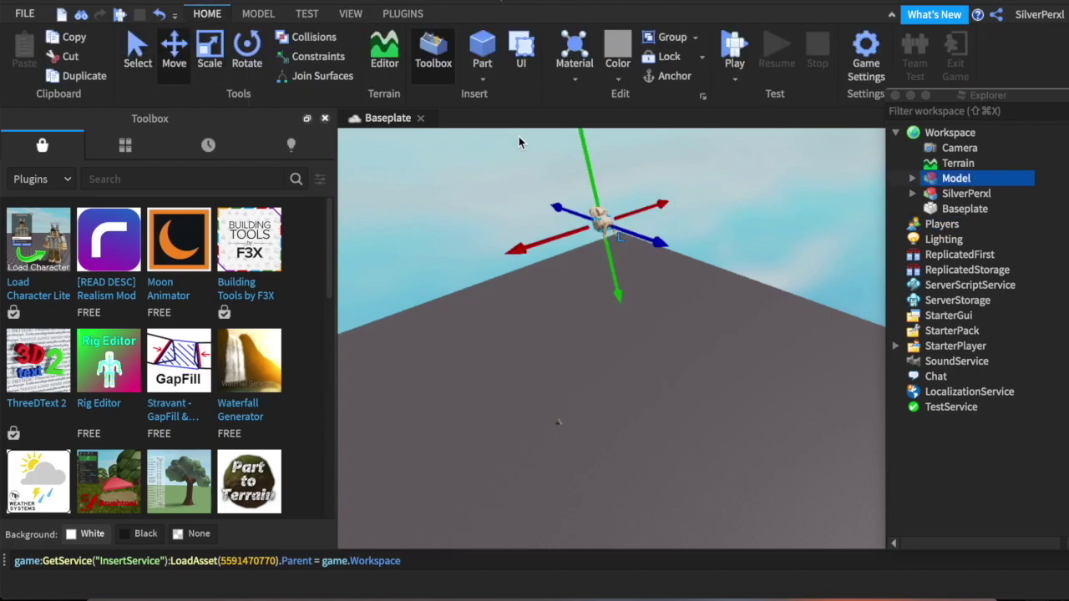
pyautogui.moveTo(583, 143); pyautogui.dragTo(612, 325)
pyautogui.moveTo(541, 401); pyautogui.dragTo(754, 332, button='right')
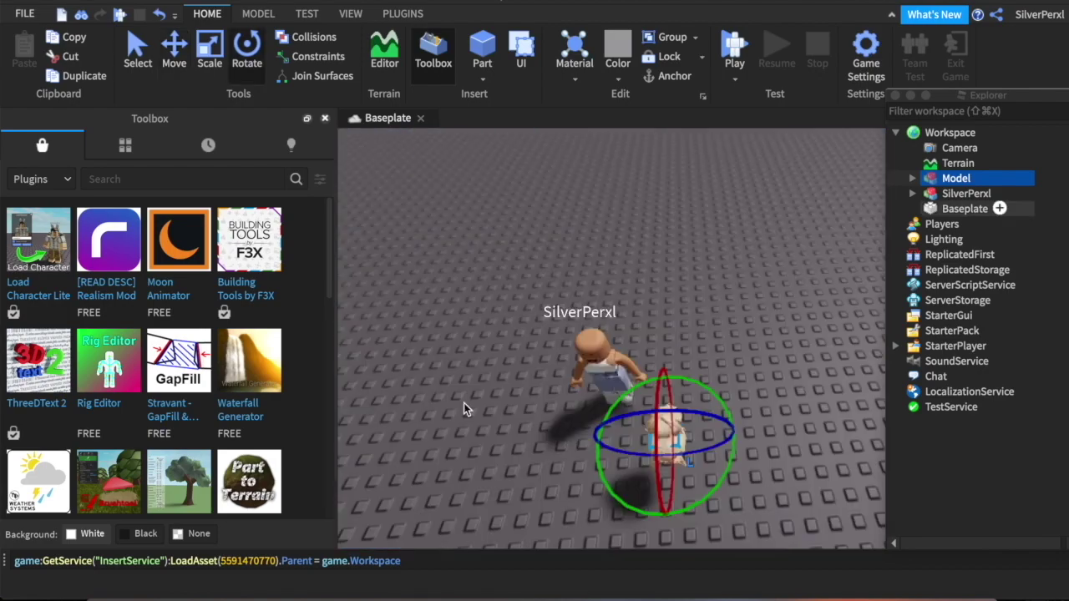
pyautogui.click(465, 404)
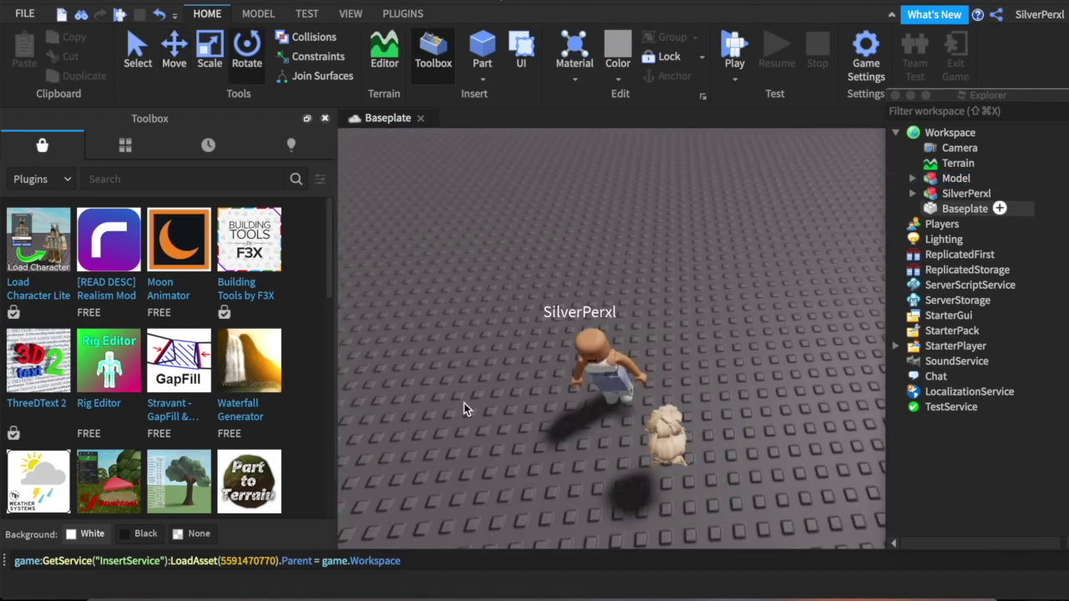
pyautogui.click(252, 595)
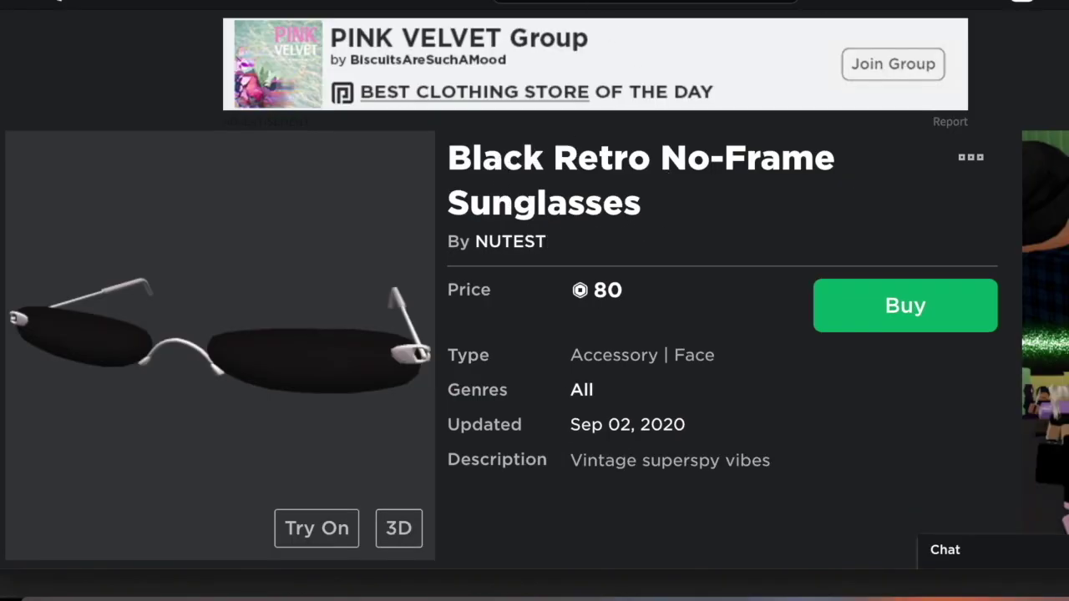
pyautogui.click(289, 72)
pyautogui.click(289, 72)
pyautogui.doubleClick(514, 105)
pyautogui.hotkey('ctrl', 'c')
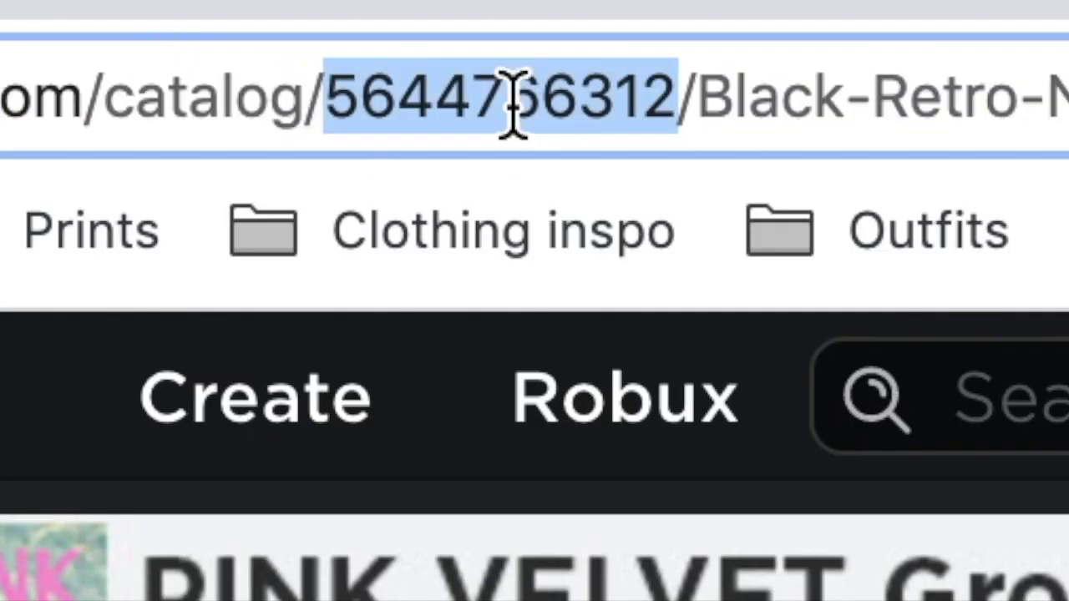
pyautogui.click(726, 595)
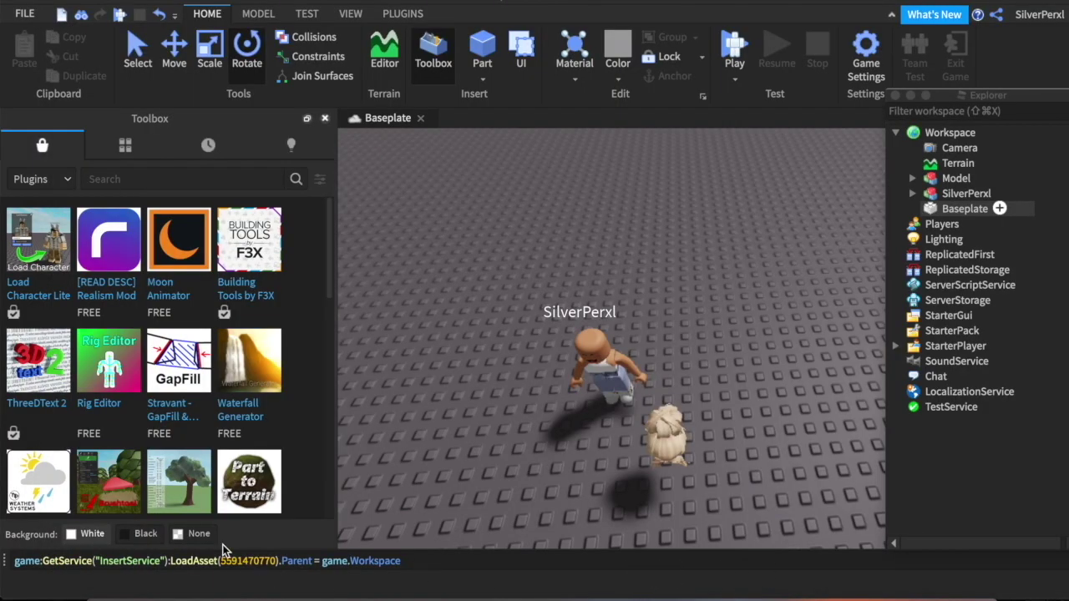
pyautogui.doubleClick(254, 562)
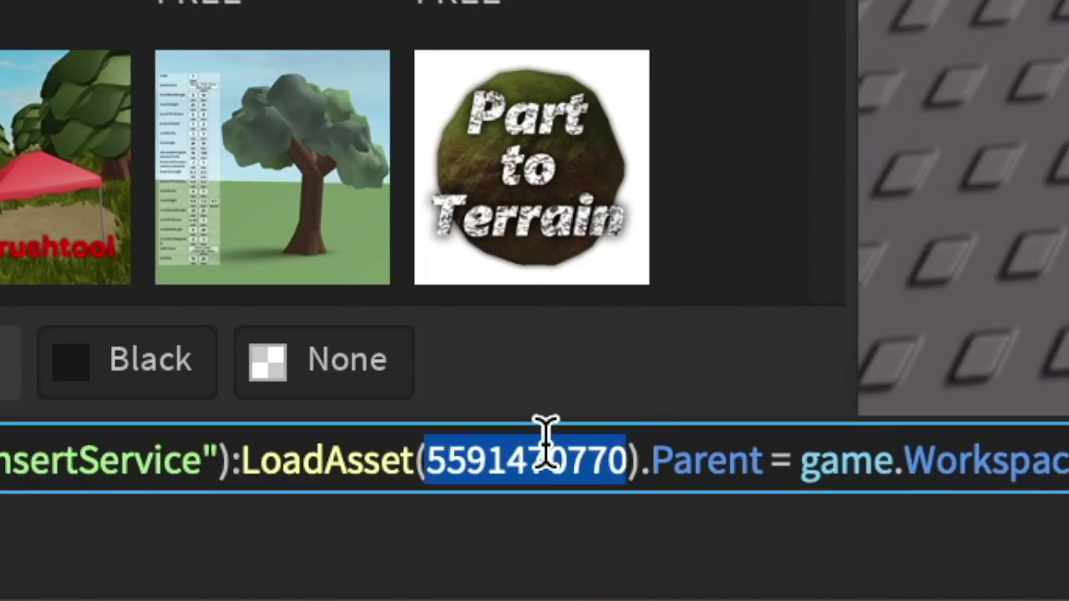
pyautogui.hotkey('ctrl', 'v')
pyautogui.press('Return')
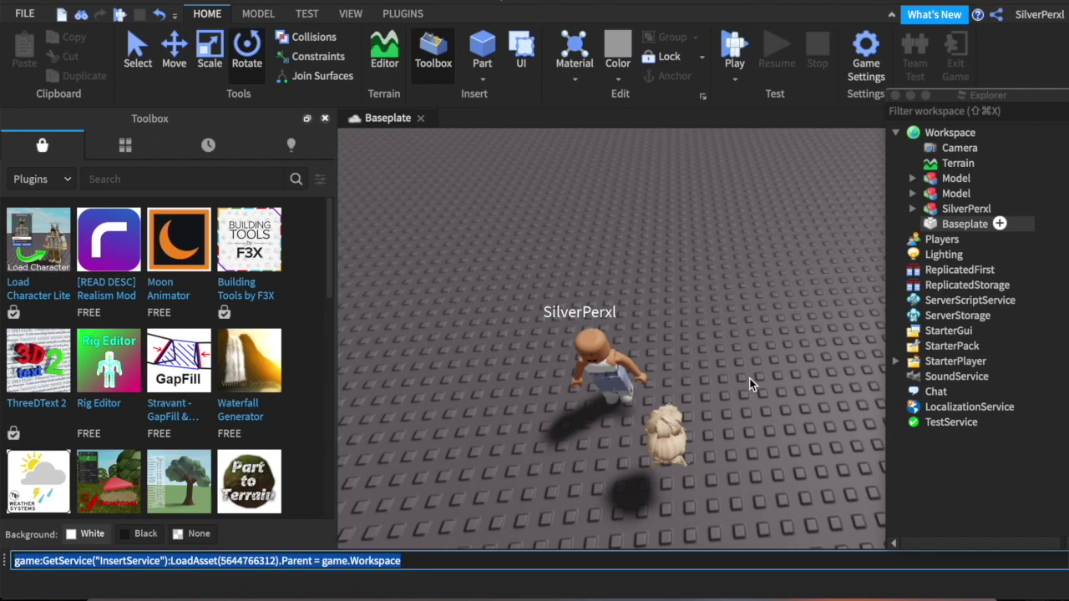
# Select the newly inserted sunglasses Model in Workspace and lower it vertically to the avatar's level.
pyautogui.click(929, 193)
pyautogui.press('f')
pyautogui.moveTo(814, 281); pyautogui.dragTo(814, 282, button='right')
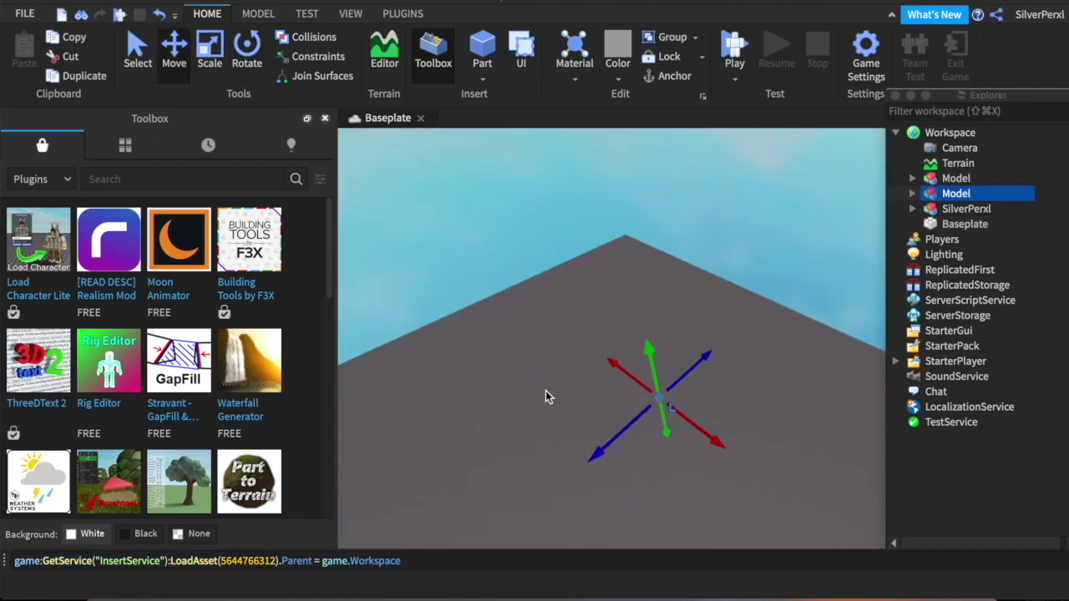
pyautogui.moveTo(545, 390); pyautogui.dragTo(546, 384, button='right')
pyautogui.scroll(-5, 548, 389)
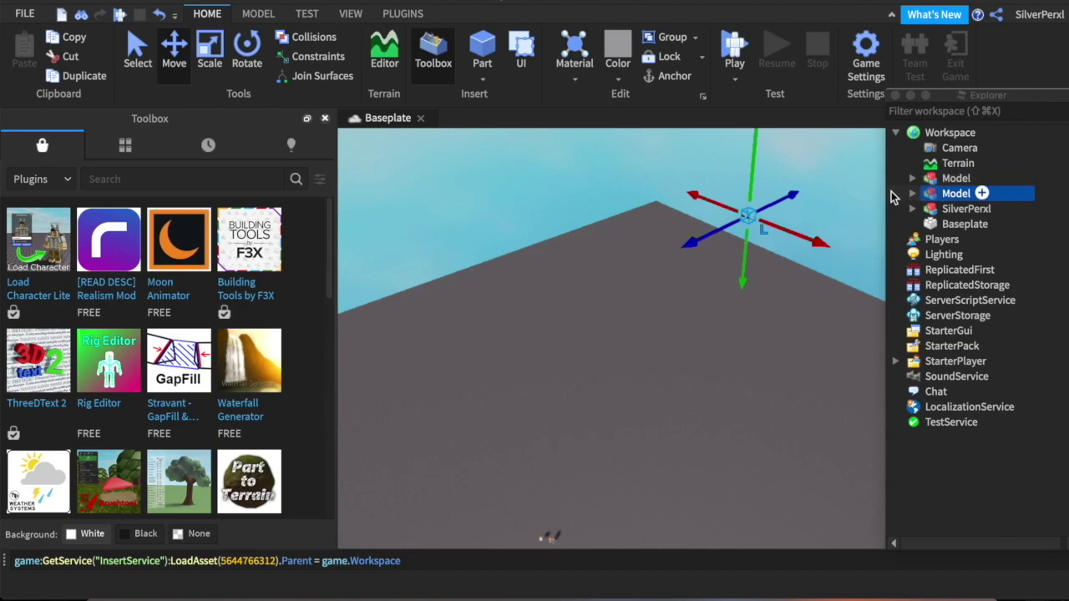
pyautogui.press('f')
pyautogui.scroll(3, 637, 213)
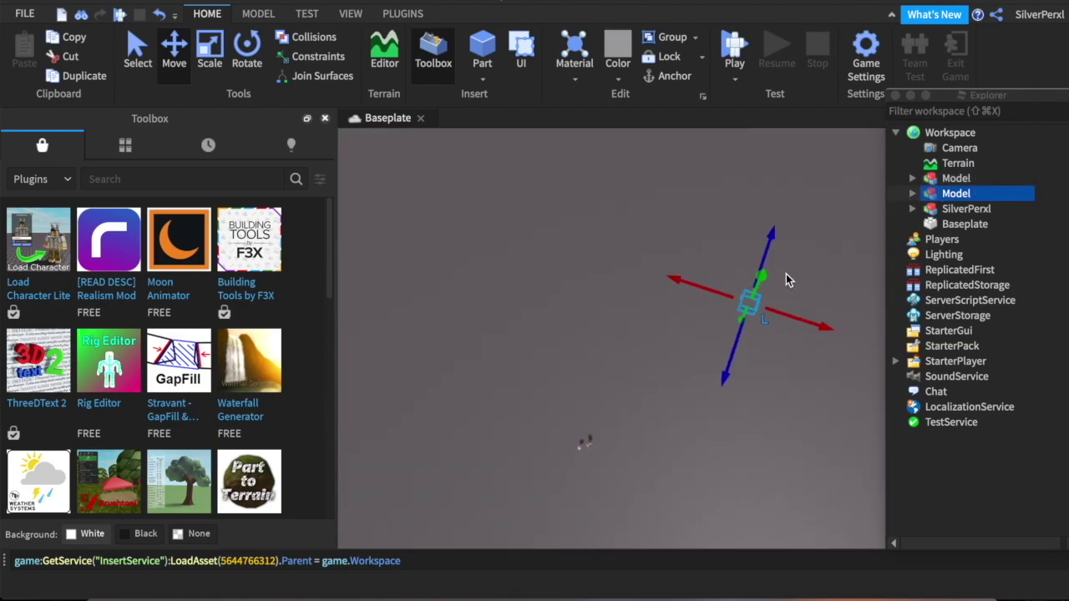
pyautogui.moveTo(759, 277); pyautogui.dragTo(756, 286)
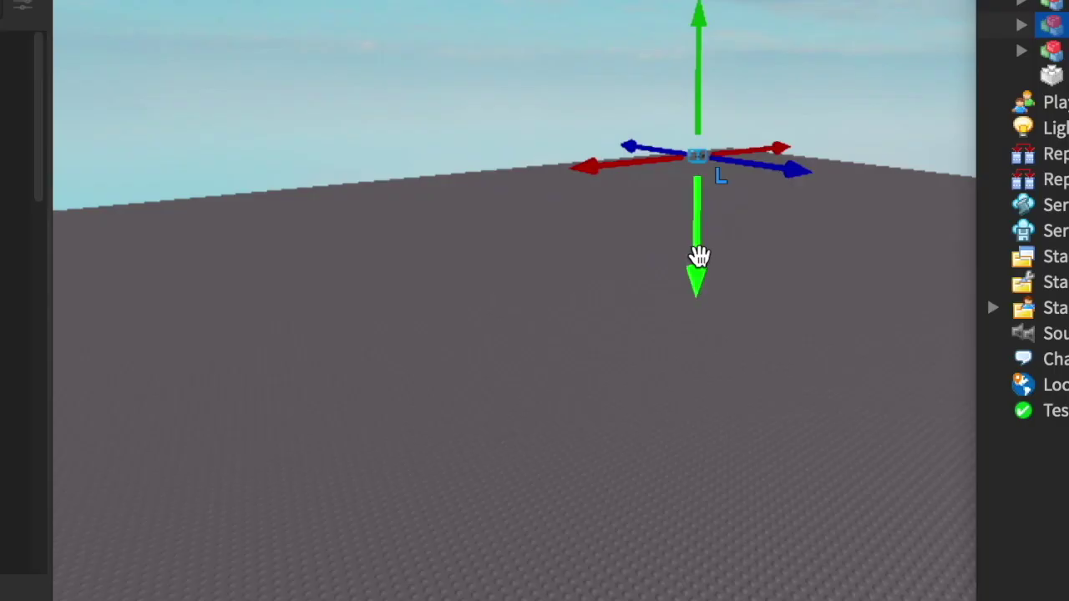
pyautogui.moveTo(699, 257); pyautogui.dragTo(694, 544)
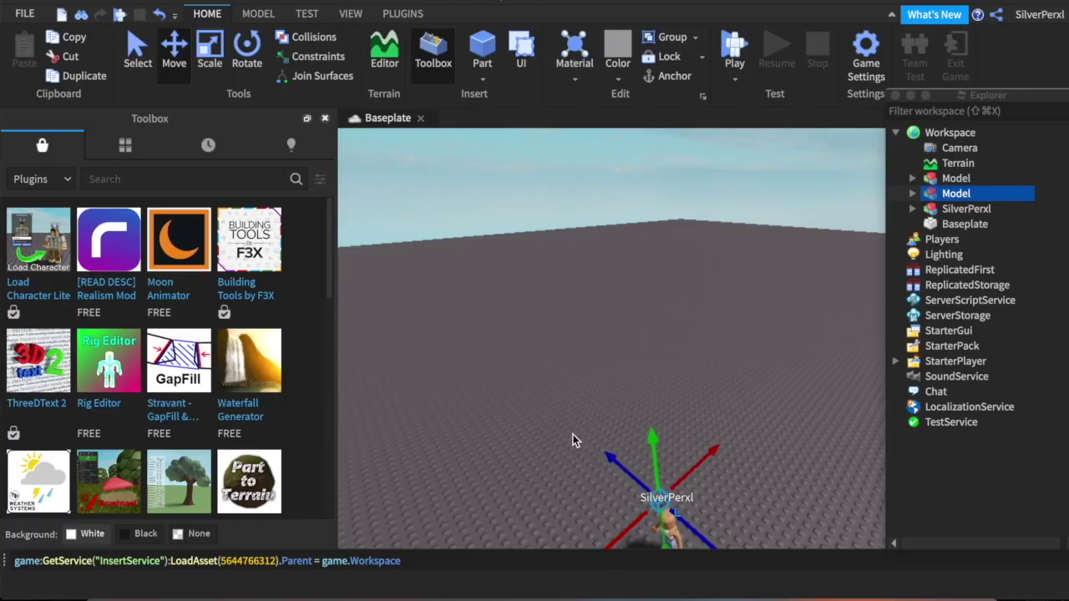
pyautogui.moveTo(573, 435); pyautogui.dragTo(575, 437, button='right')
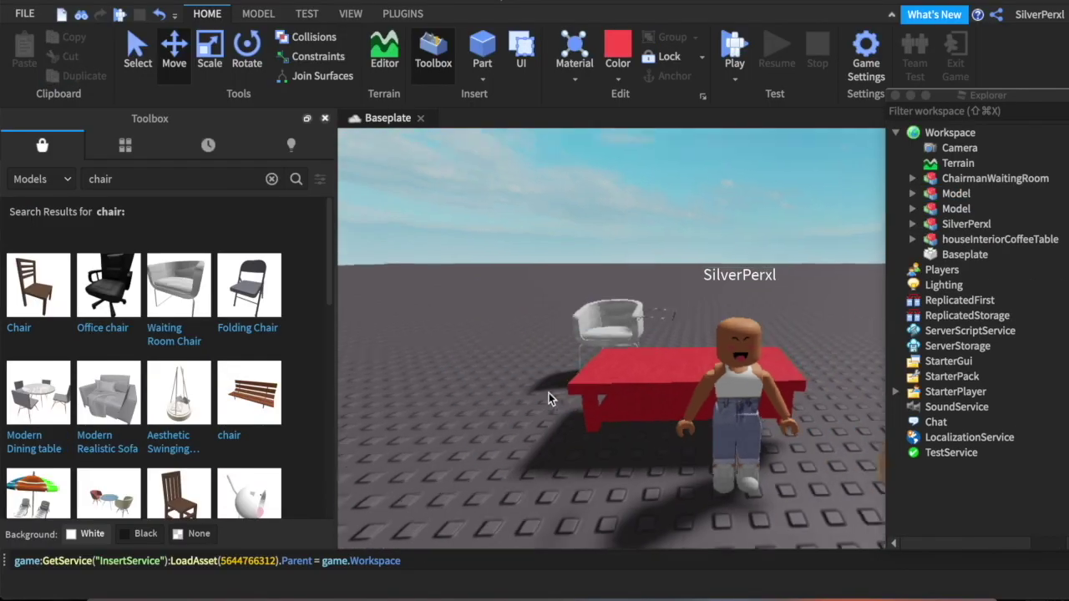
# Select everything from ChairmanWaitingRoom through houseInteriorCoffeeTable in Workspace and start exporting the selection.
pyautogui.scroll(-2, 549, 393)
pyautogui.scroll(3, 670, 286)
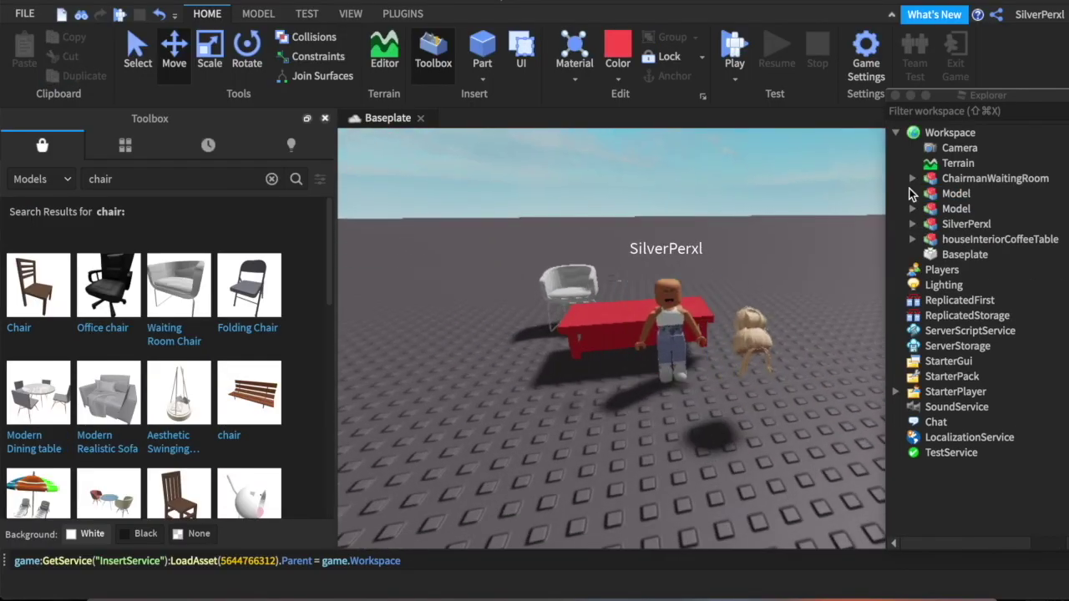
pyautogui.click(950, 179)
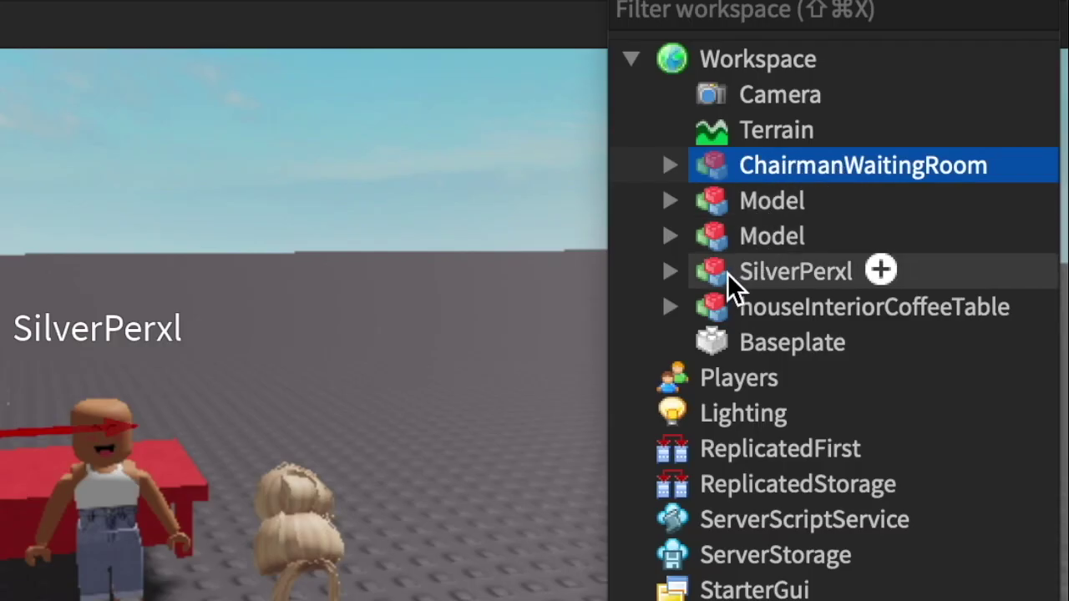
pyautogui.keyDown('shift'); pyautogui.click(738, 308); pyautogui.keyUp('shift')
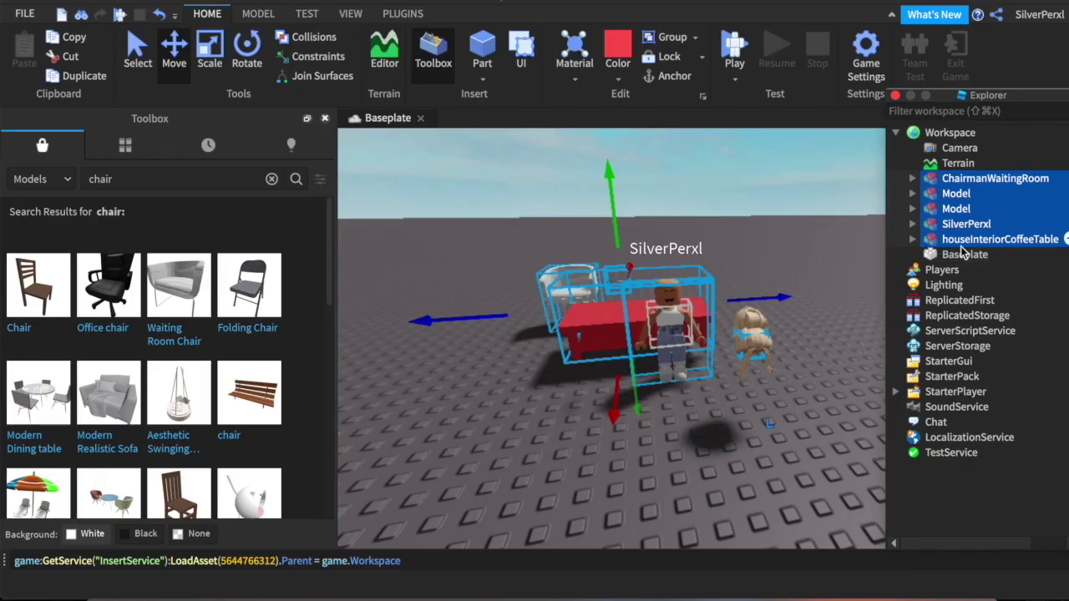
pyautogui.rightClick(983, 208)
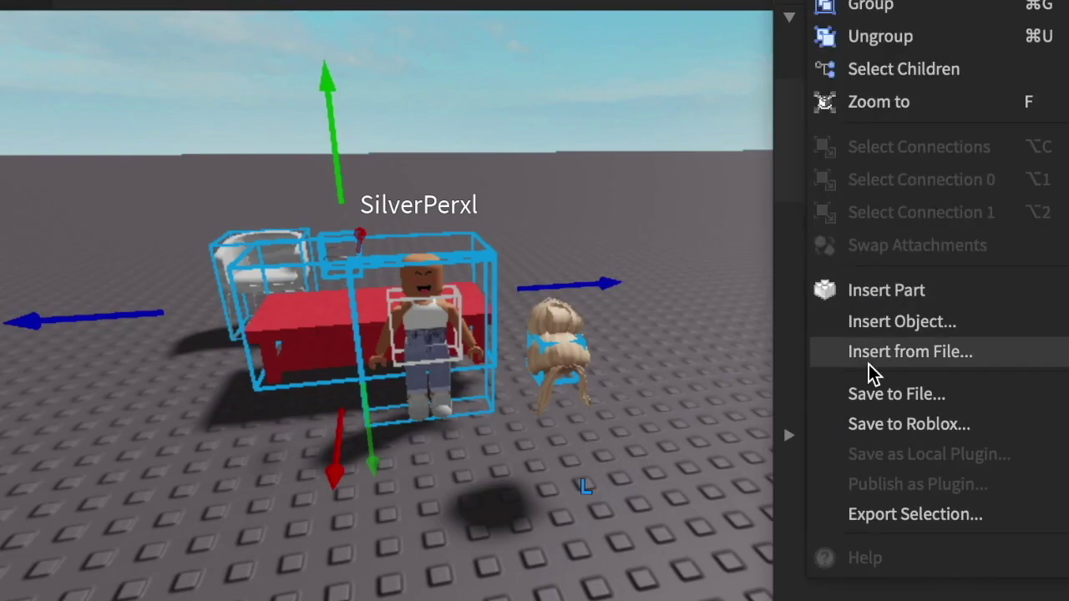
pyautogui.click(887, 516)
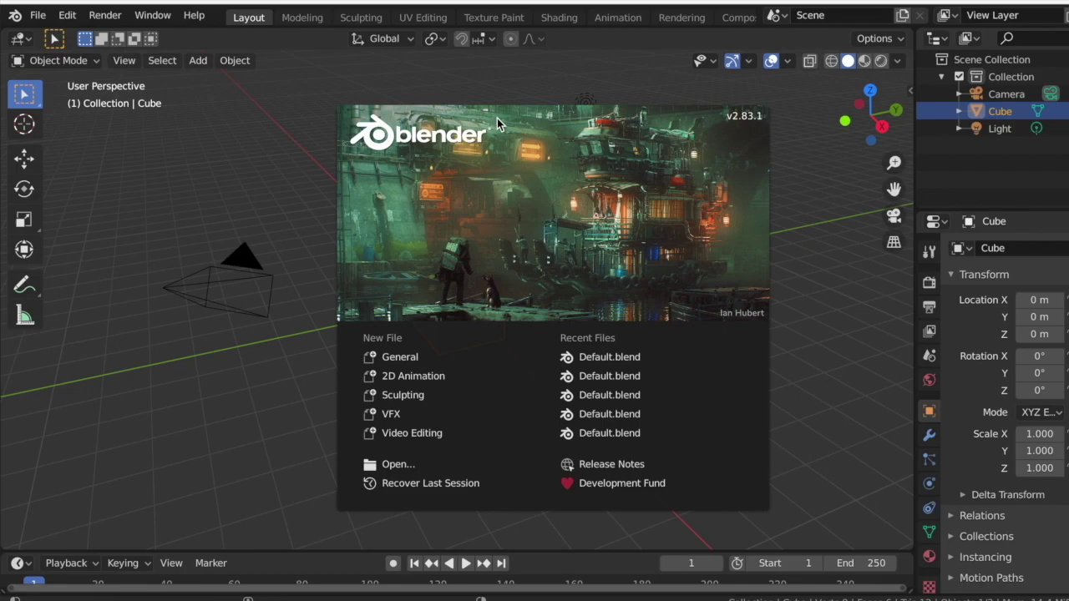
# Switch to Blender, dismiss the splash screen, and open the woman rig's file from its Rig folder.
pyautogui.click(216, 189)
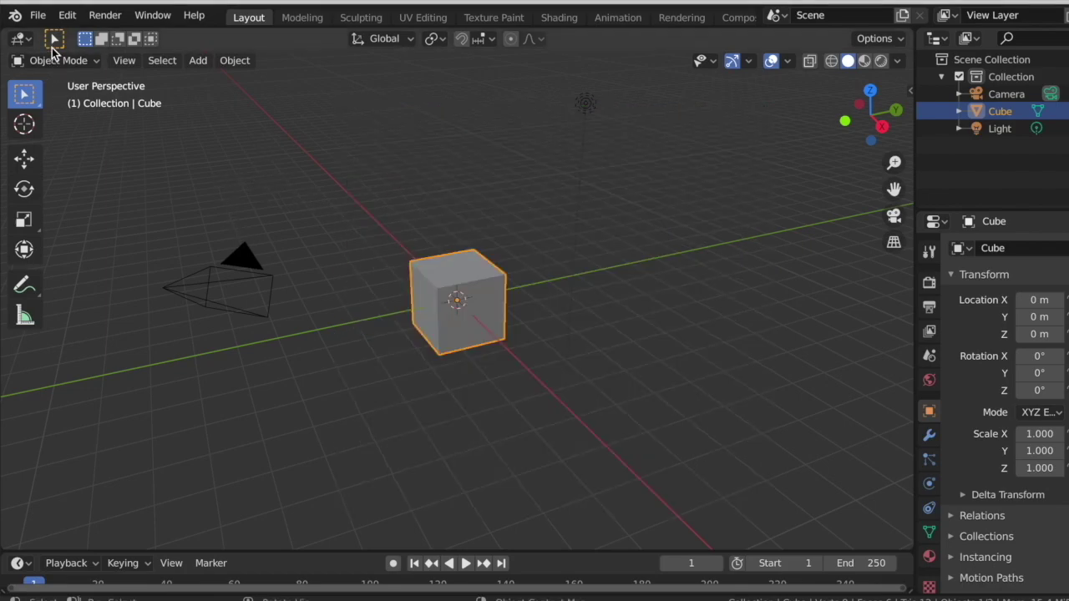
pyautogui.click(39, 15)
pyautogui.click(46, 53)
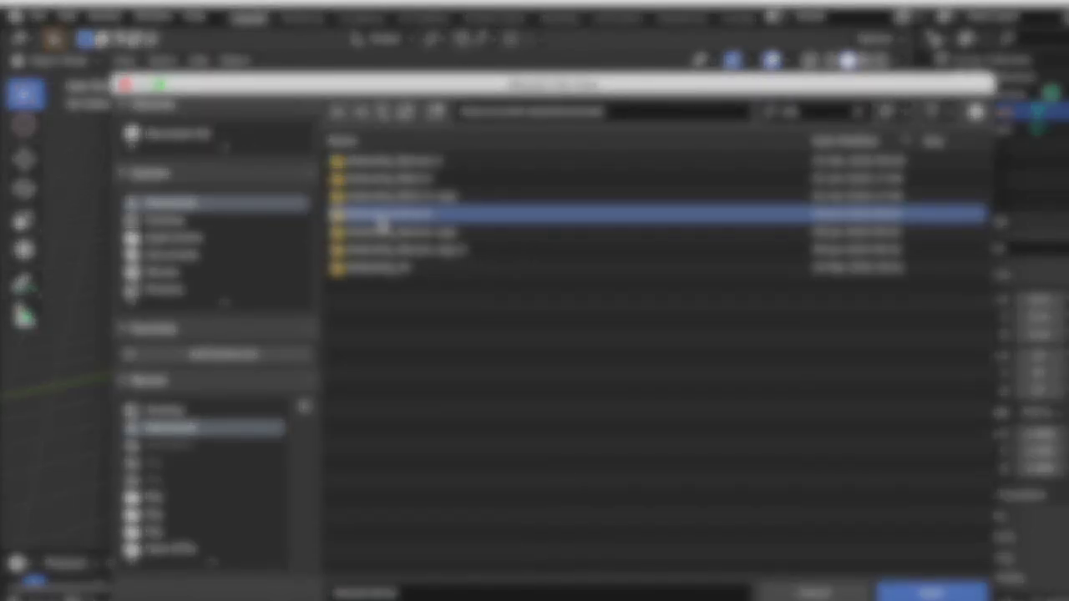
pyautogui.doubleClick(383, 215)
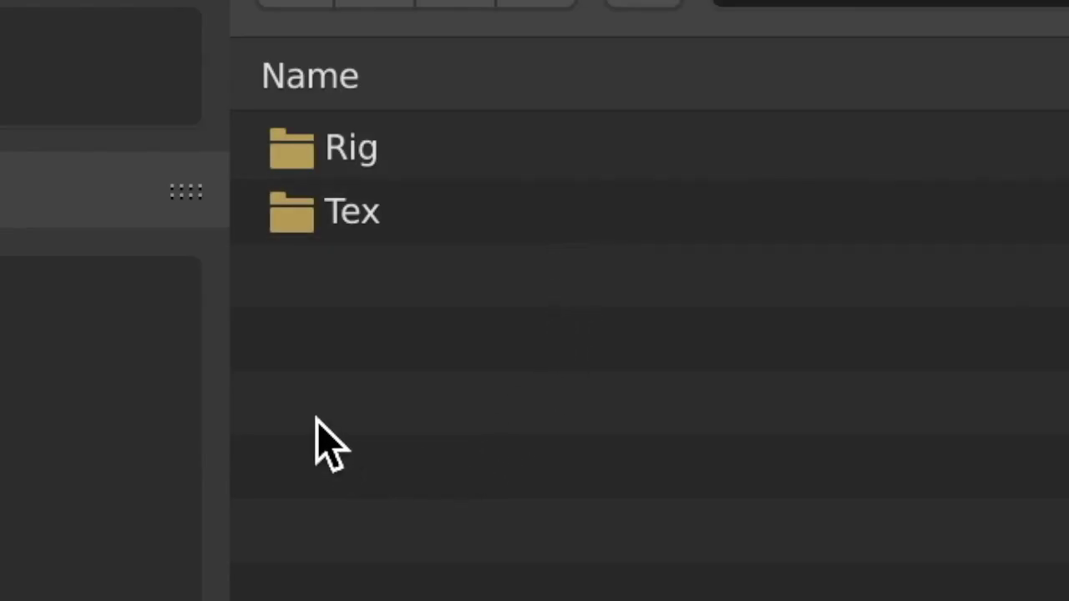
pyautogui.doubleClick(284, 163)
pyautogui.doubleClick(319, 156)
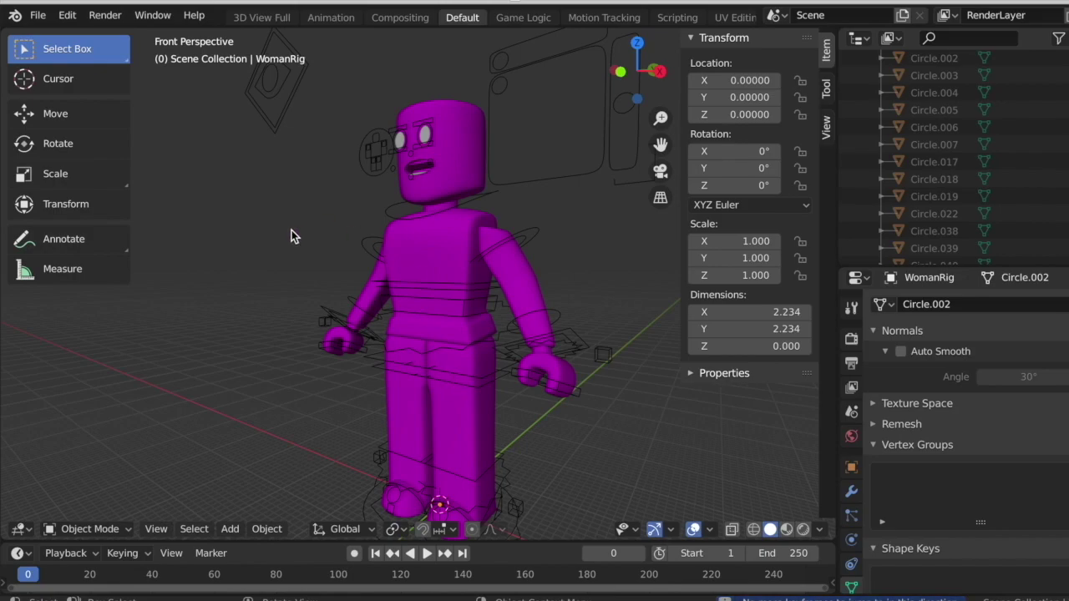
# Examine the woman rig's front, face and upper body using walk navigation.
pyautogui.hotkey('shift', '`')
pyautogui.press('w')
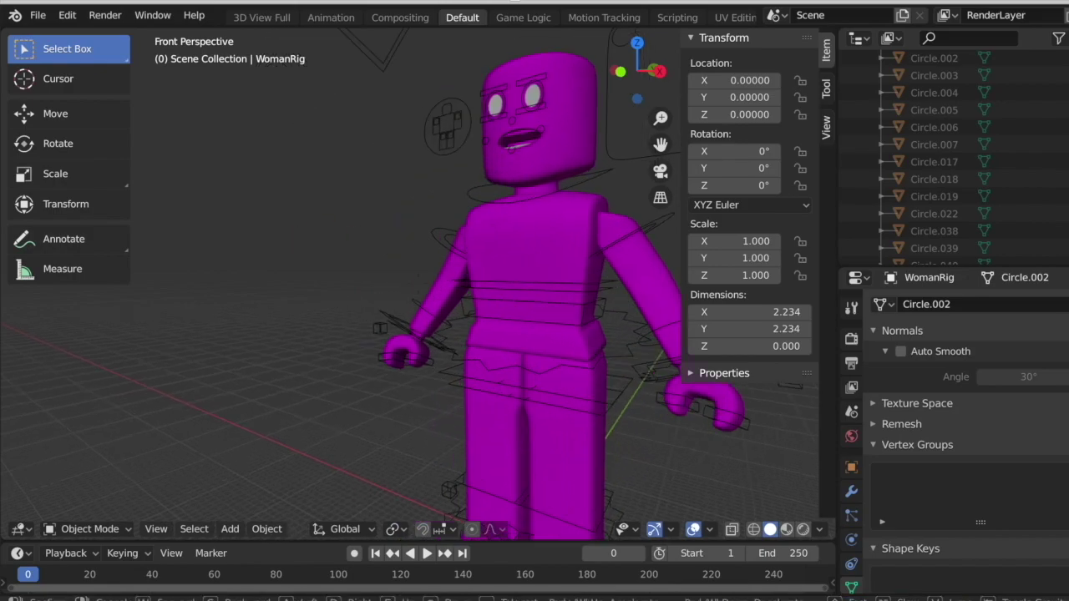
pyautogui.press('s')
pyautogui.press('e')
pyautogui.press('w')
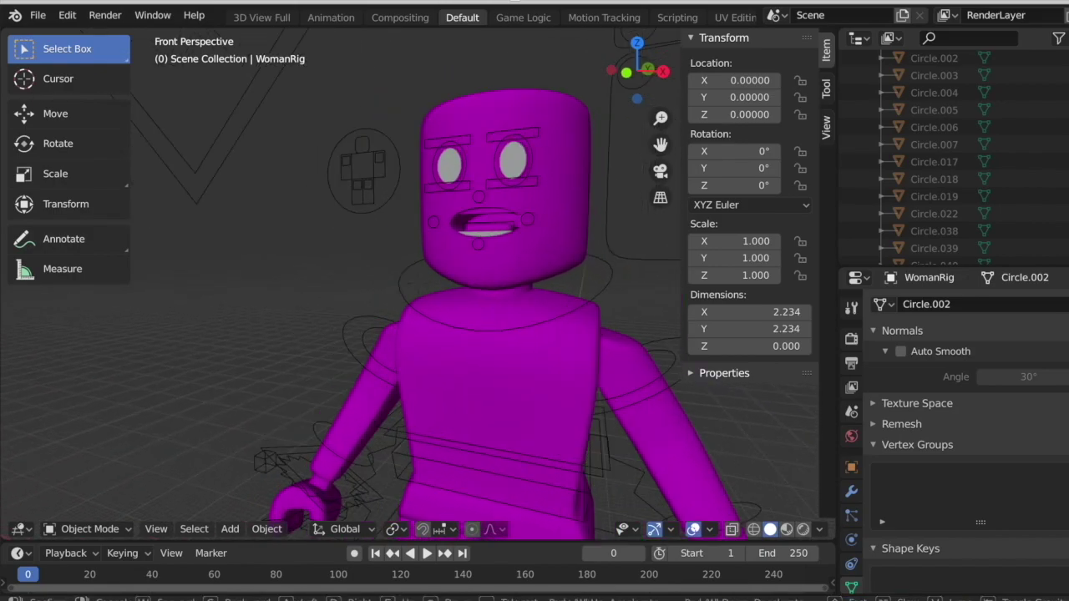
pyautogui.press('s')
pyautogui.press('w')
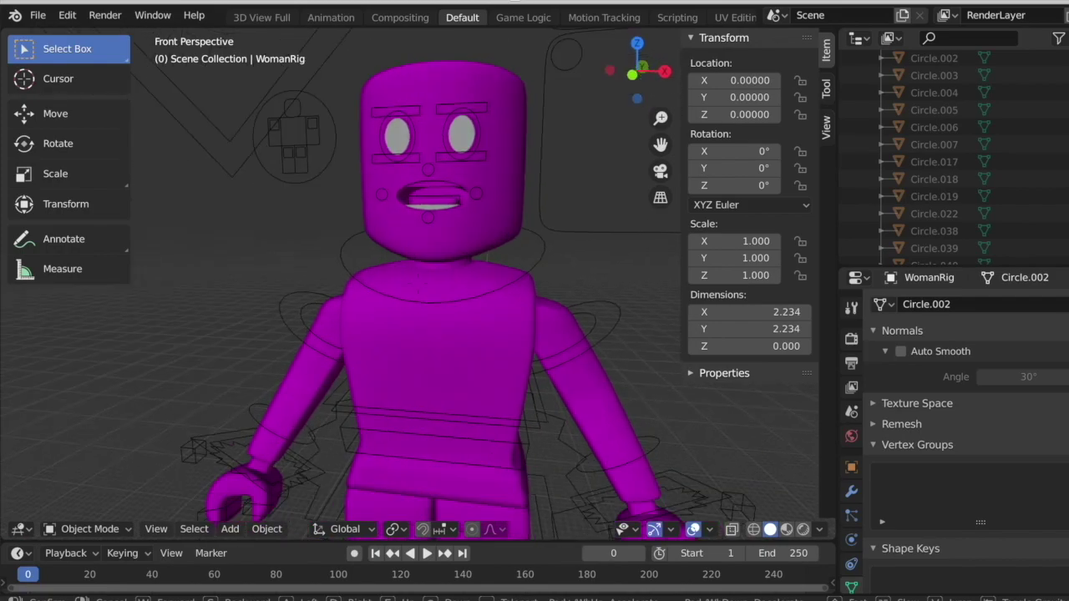
pyautogui.press('s')
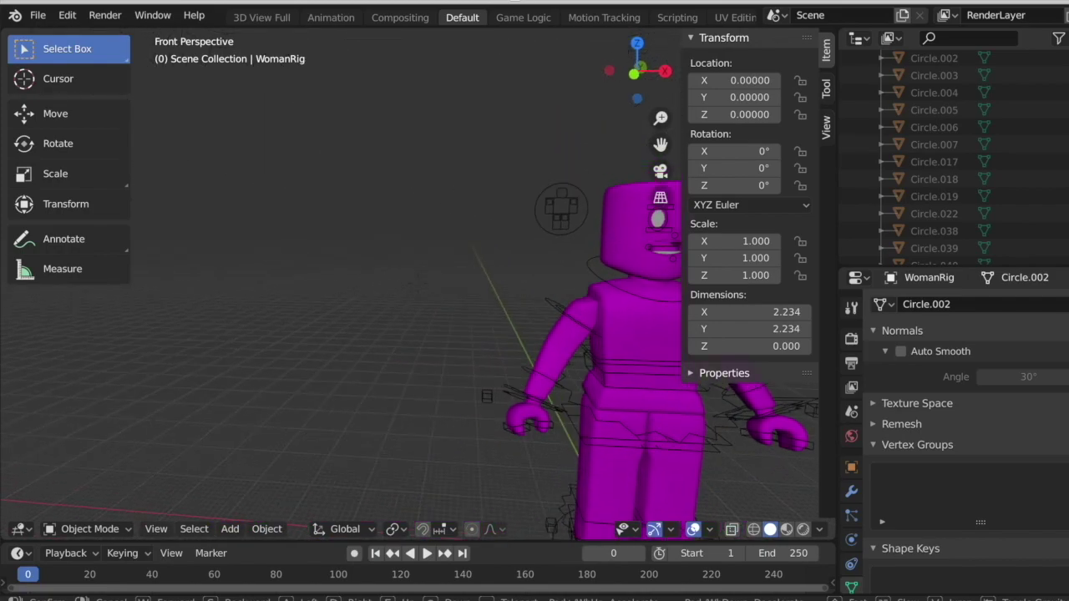
pyautogui.click(417, 290)
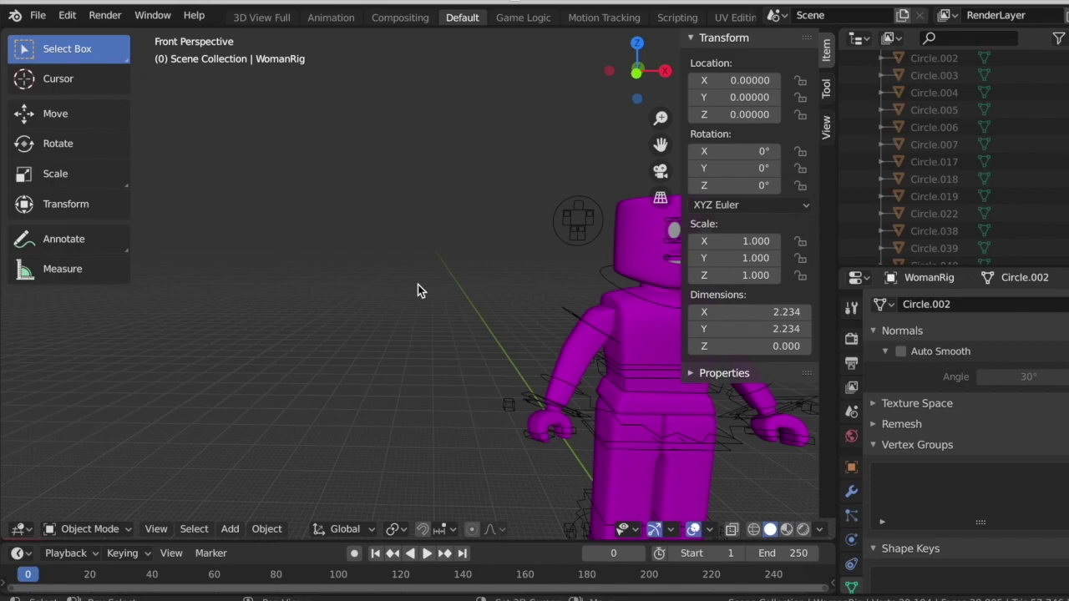
# Examine the whole rig with walk navigation and finish on a frontal close-up of its head.
pyautogui.hotkey('shift', '`')
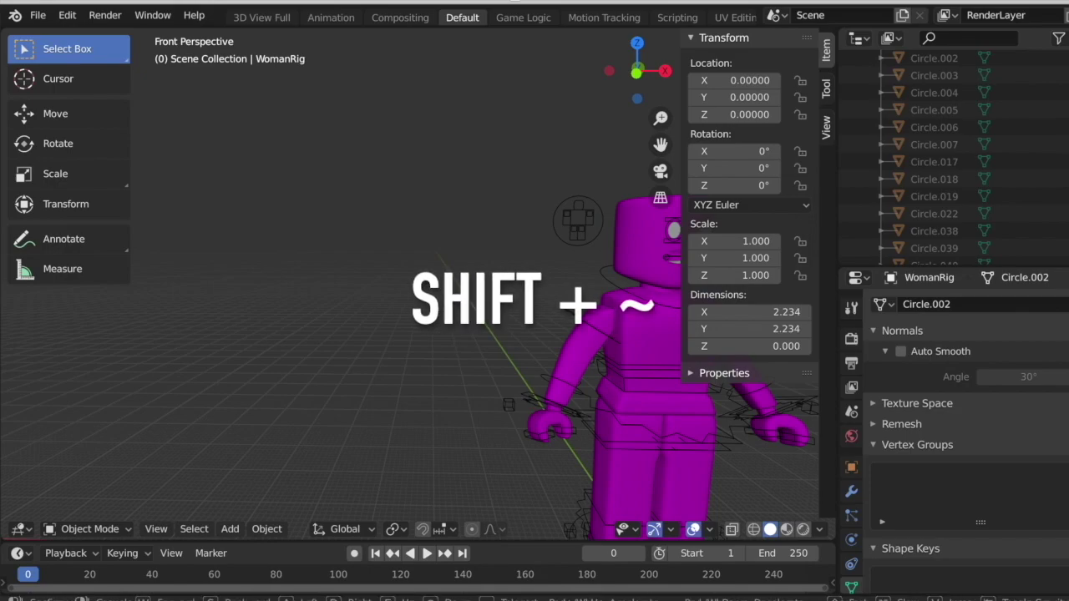
pyautogui.press('s')
pyautogui.press('w')
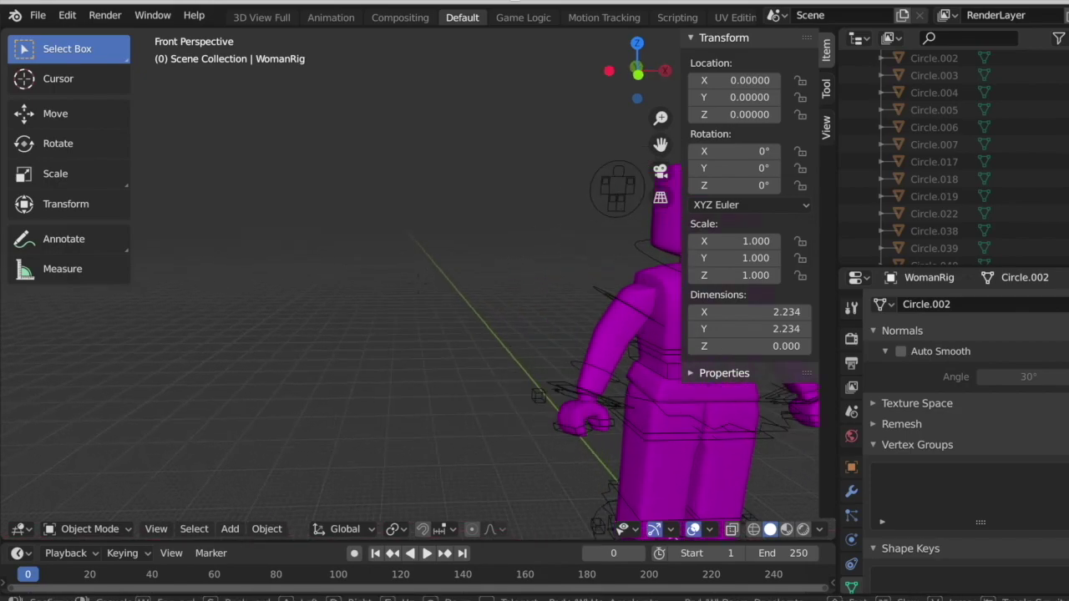
pyautogui.press('s')
pyautogui.press('d')
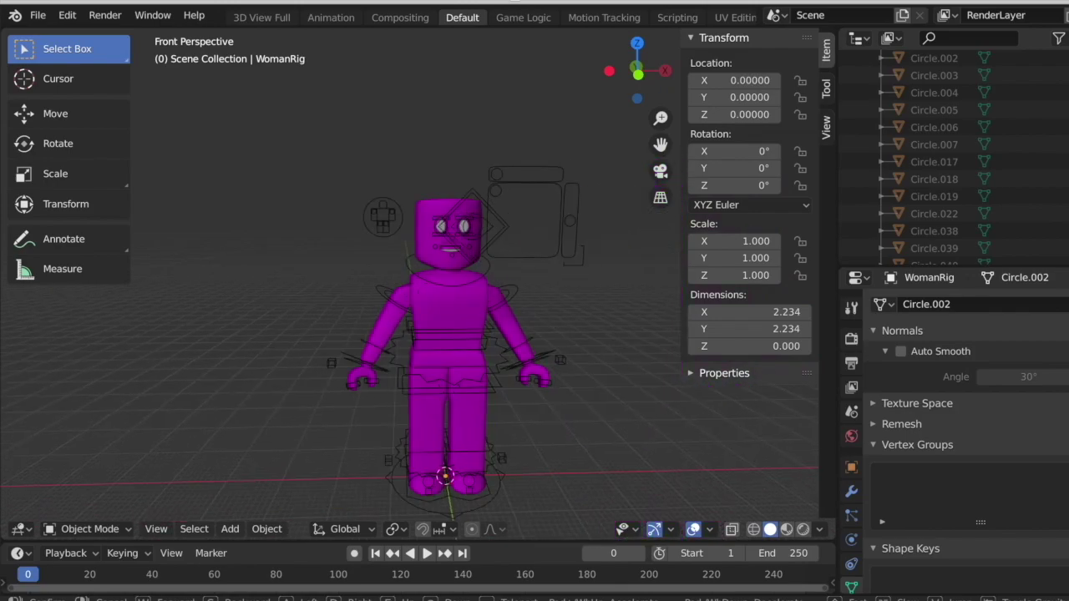
pyautogui.press('q')
pyautogui.press('e')
pyautogui.press('q')
pyautogui.press('w')
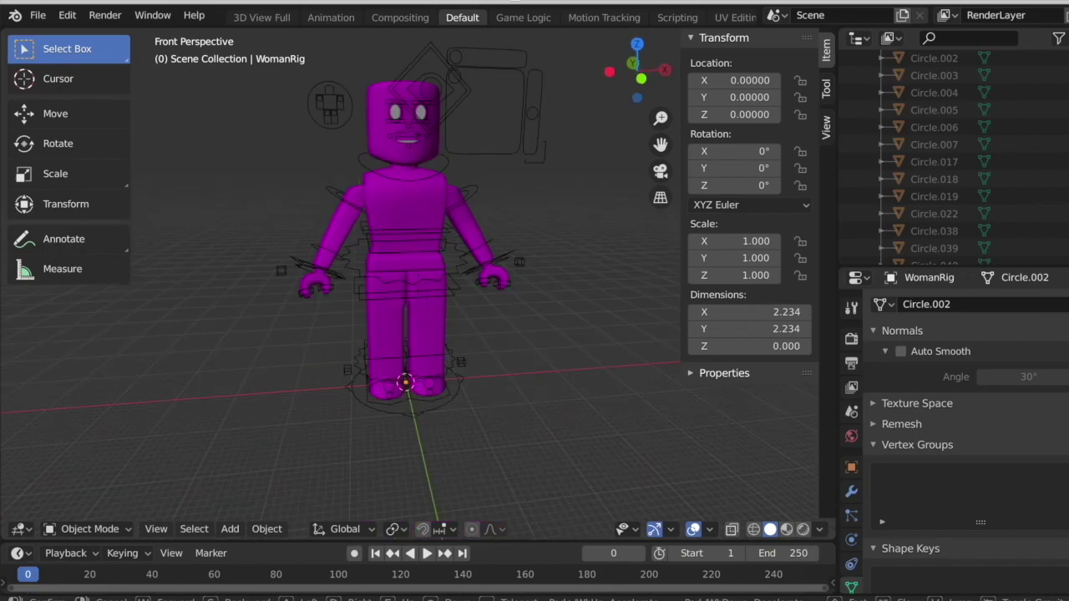
pyautogui.press('s')
pyautogui.press('w')
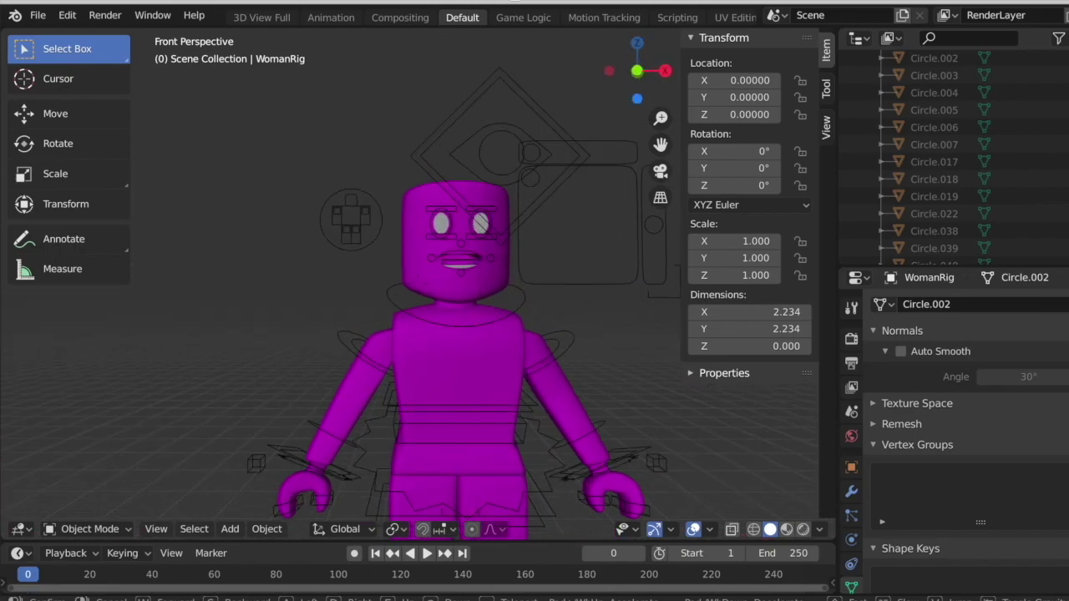
pyautogui.press('w')
pyautogui.click(418, 284)
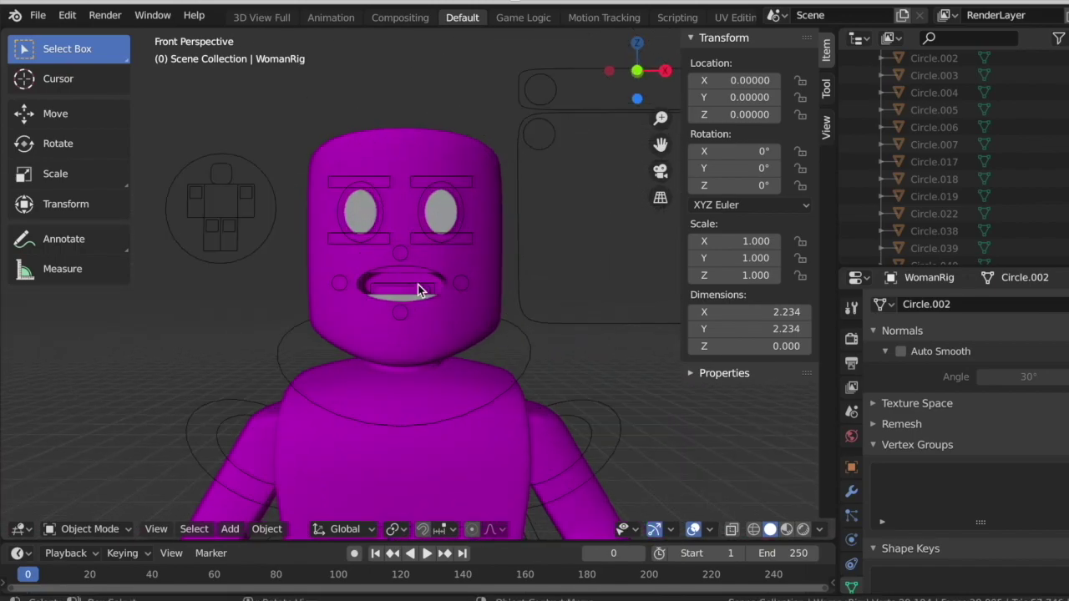
# Delete the woman rig's head together with its eyes, mouth and facial controls.
pyautogui.press('b')
pyautogui.moveTo(301, 107); pyautogui.dragTo(333, 134)
pyautogui.moveTo(507, 311); pyautogui.dragTo(507, 309)
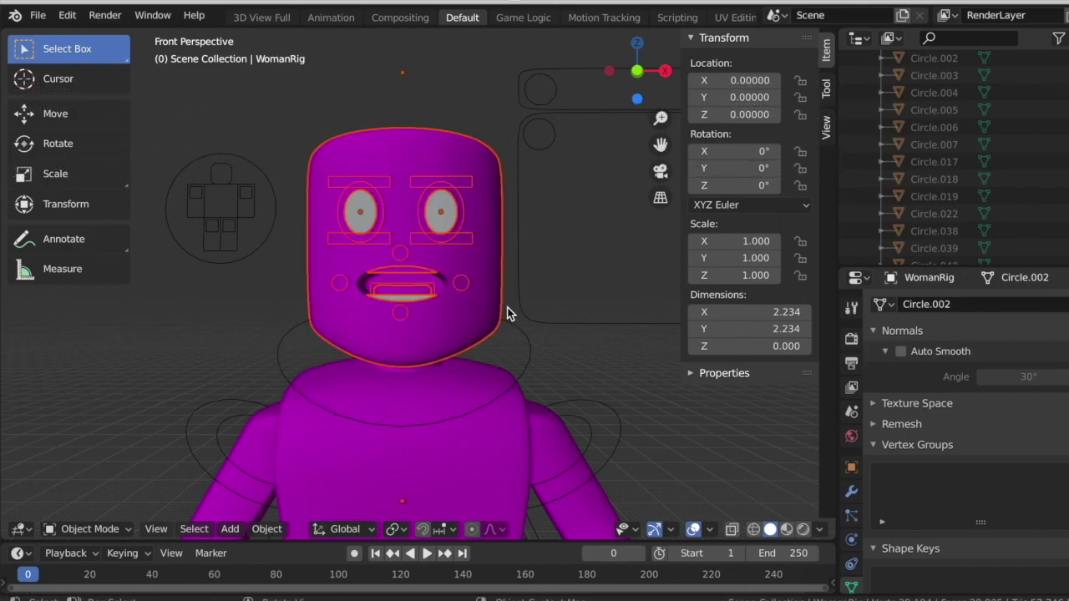
pyautogui.press('x')
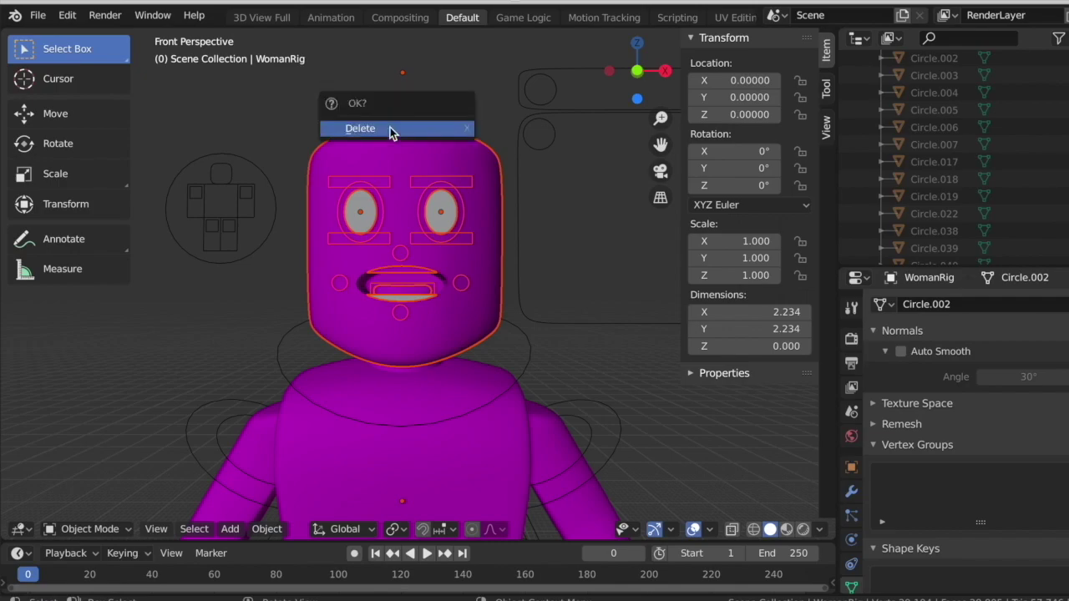
pyautogui.click(390, 129)
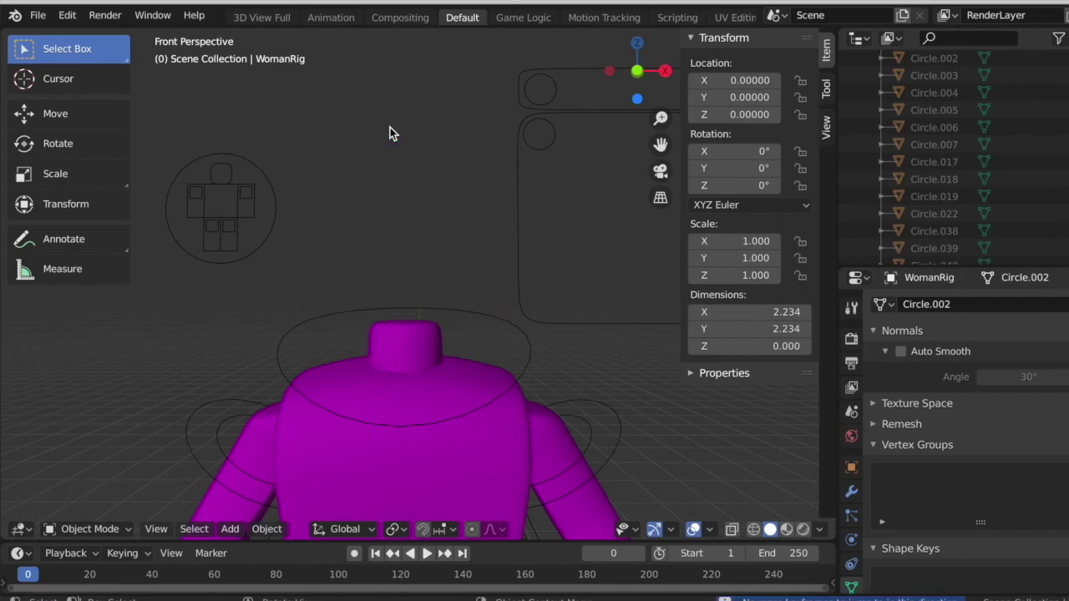
# Select one of the headless rig's arms and switch the 3D view to the Shader Editor.
pyautogui.scroll(-7, 390, 127)
pyautogui.hotkey('shift', '`')
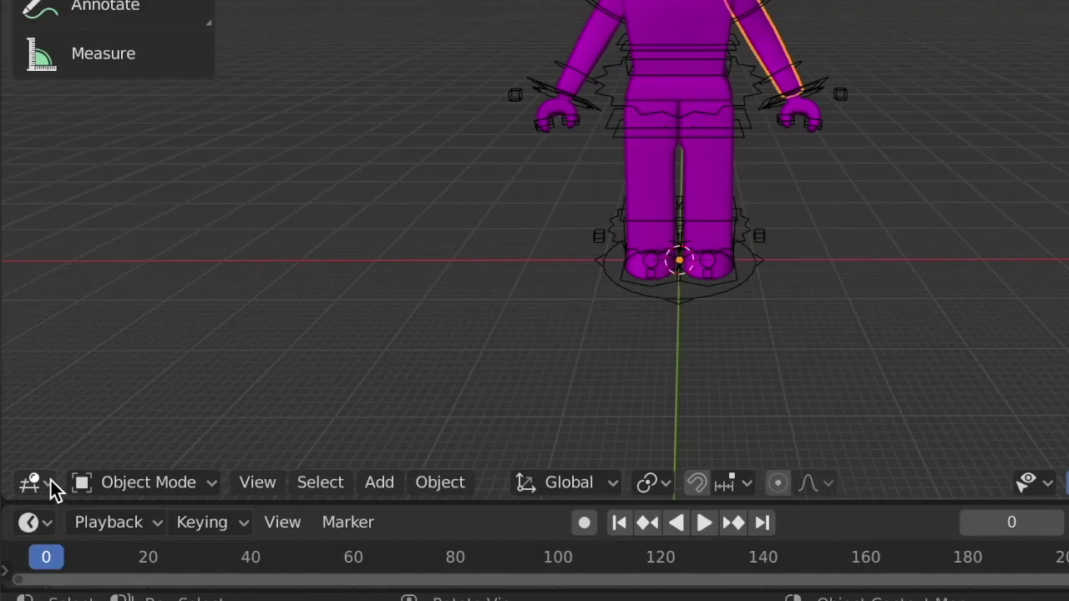
pyautogui.click(24, 529)
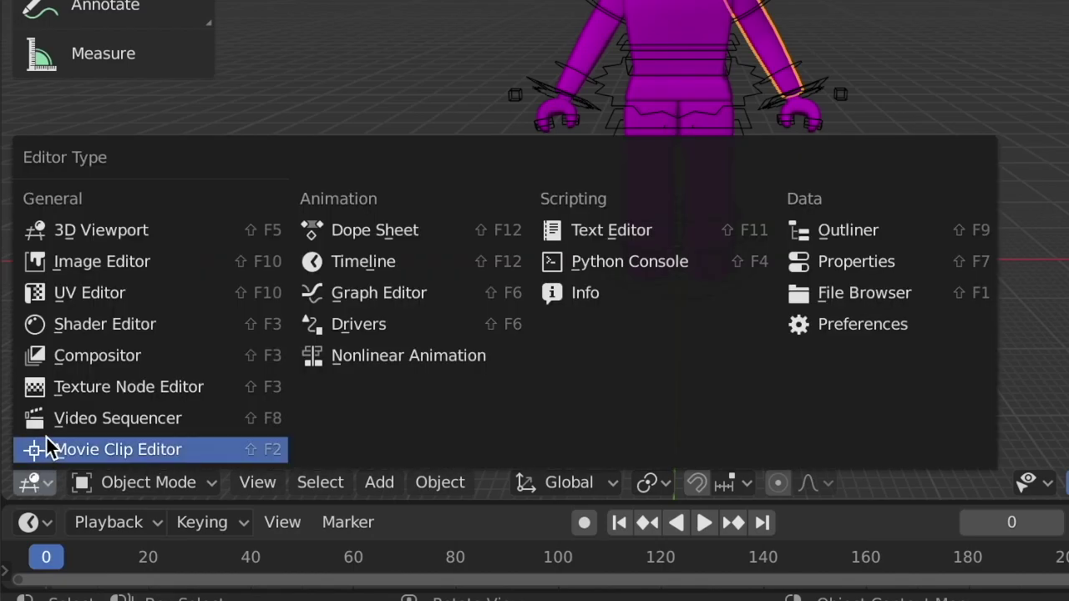
pyautogui.click(67, 325)
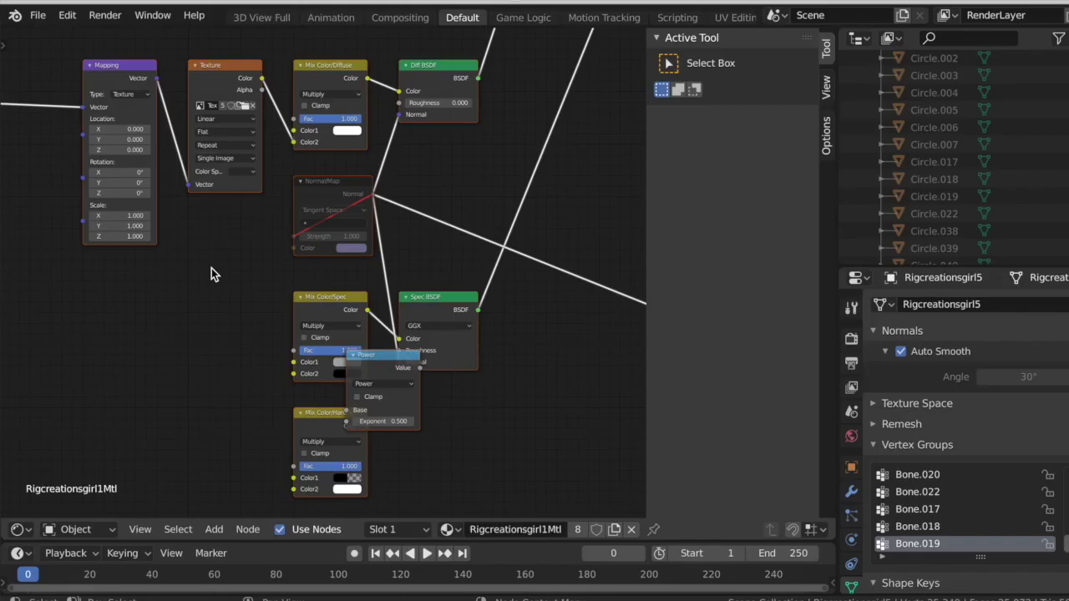
# Load the avatar's texture image into the Texture node feeding Mix Color/Diffuse, and return to the 3D Viewport.
pyautogui.scroll(6, 211, 268)
pyautogui.scroll(-2, 211, 268)
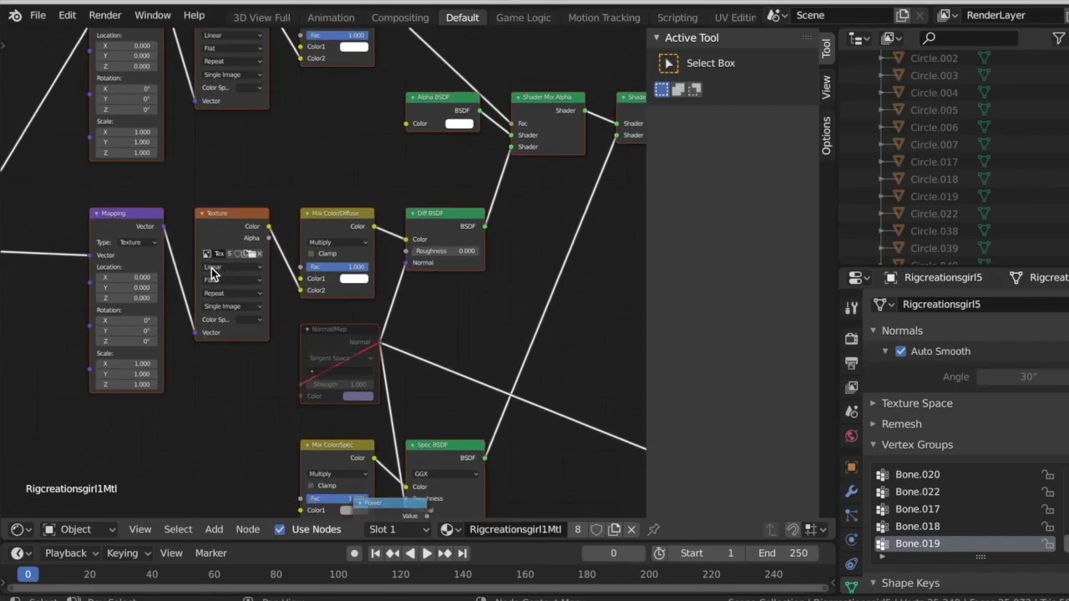
pyautogui.keyDown('shift'); pyautogui.scroll(-2, 211, 269); pyautogui.keyUp('shift')
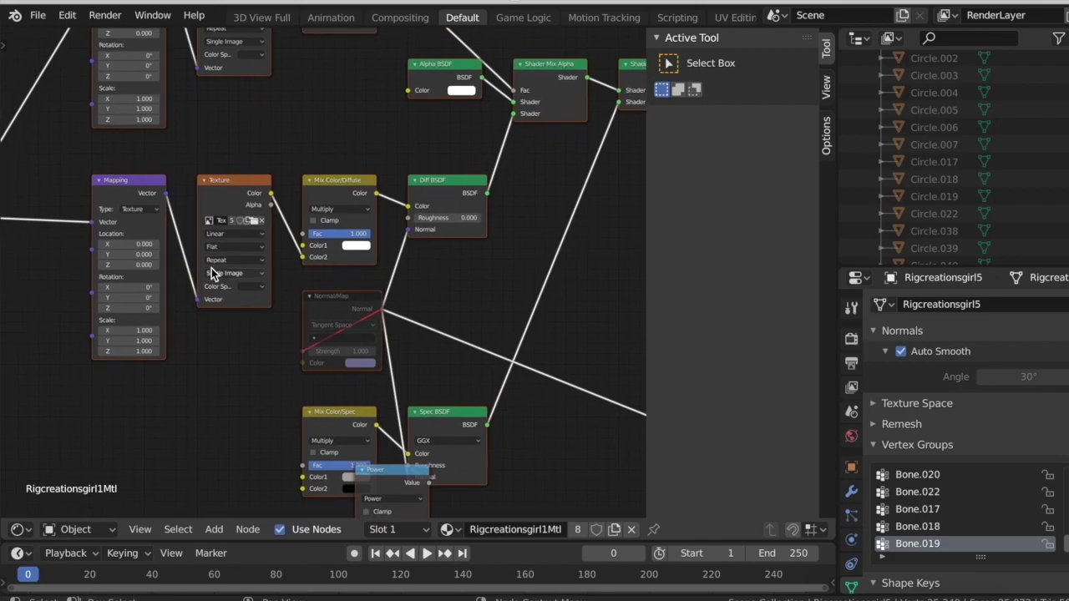
pyautogui.scroll(2, 211, 269)
pyautogui.scroll(2, 211, 268)
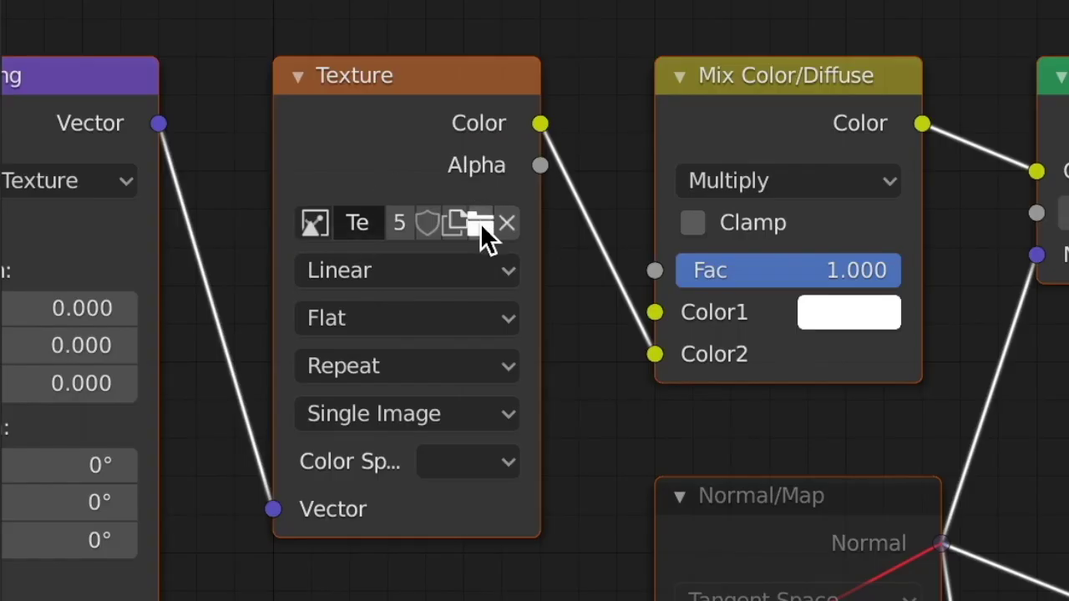
pyautogui.click(480, 223)
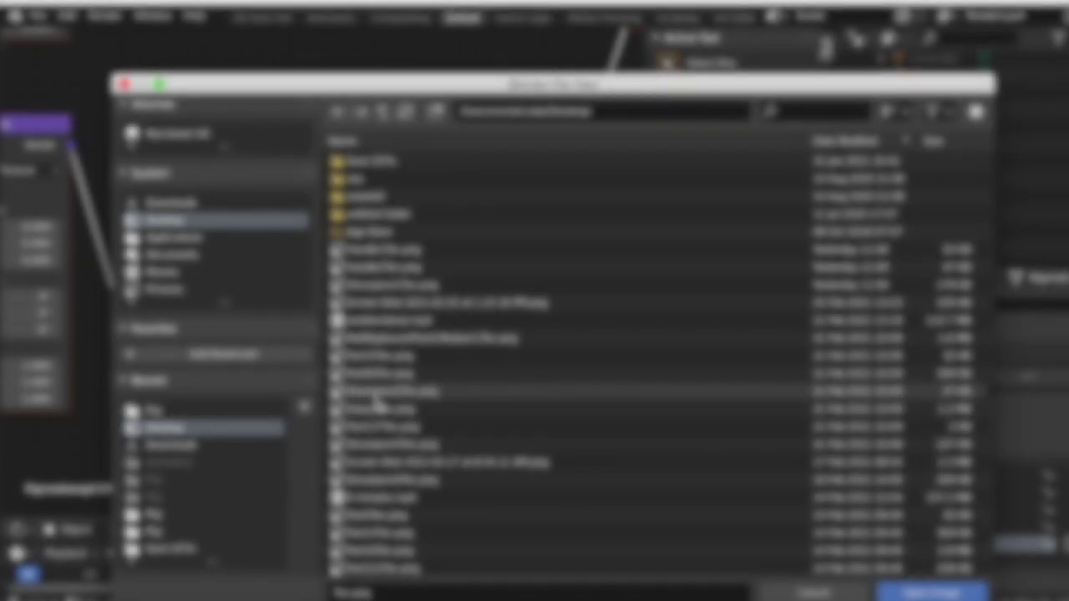
pyautogui.click(359, 484)
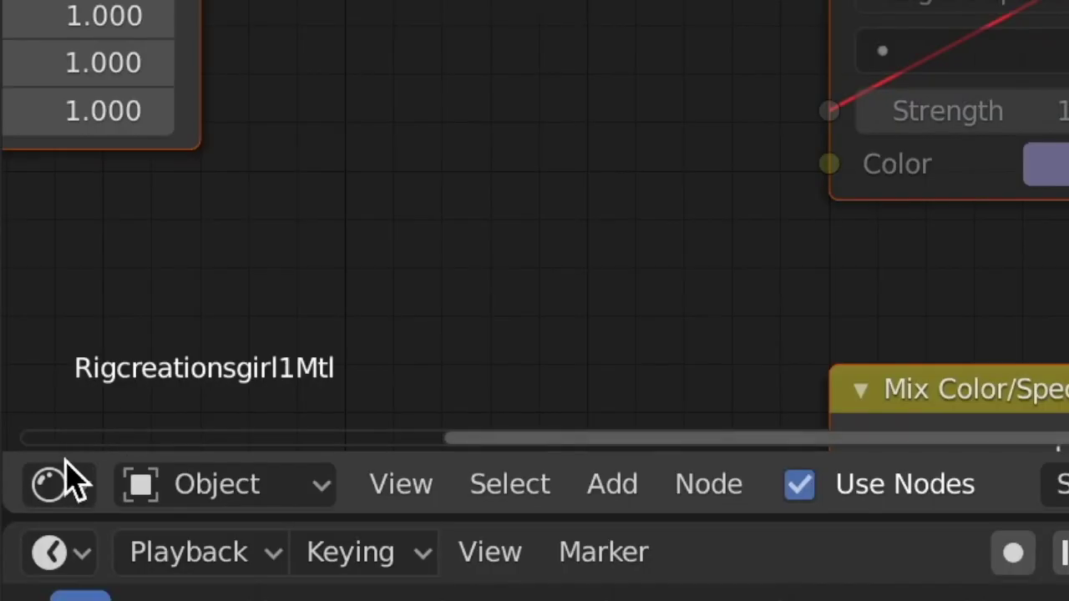
pyautogui.click(67, 478)
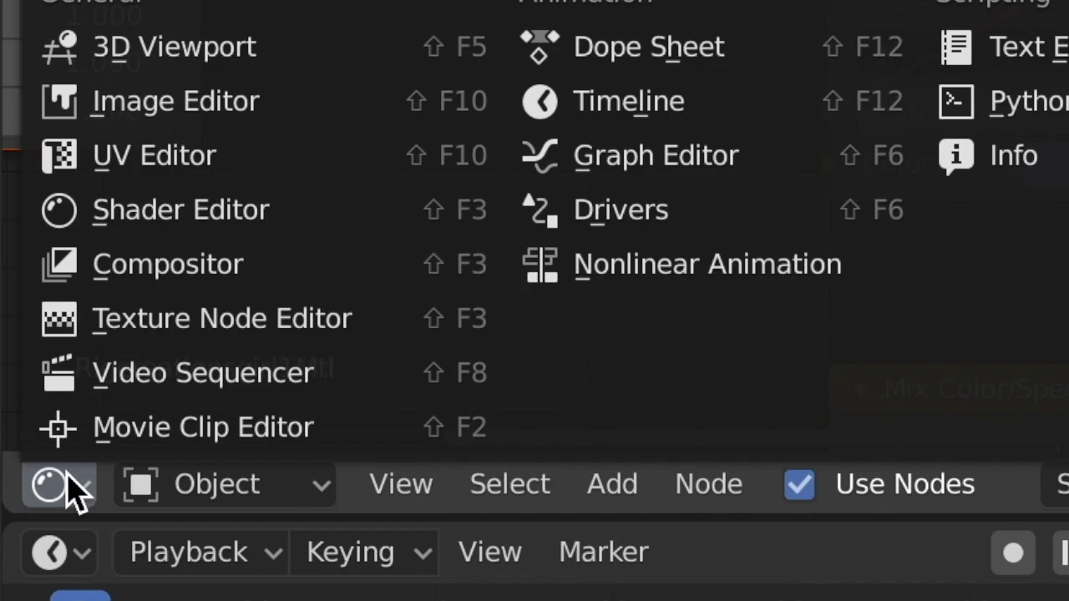
pyautogui.click(157, 52)
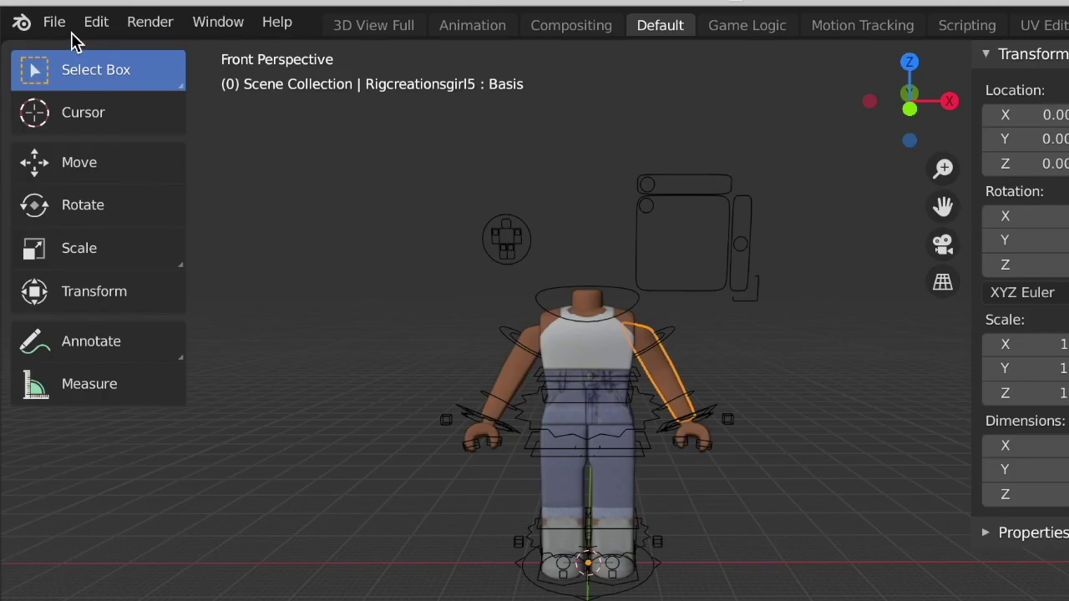
# Import the exported avatar and furniture as a Wavefront OBJ, adjusting the Geometry import options.
pyautogui.click(44, 16)
pyautogui.moveTo(60, 249)
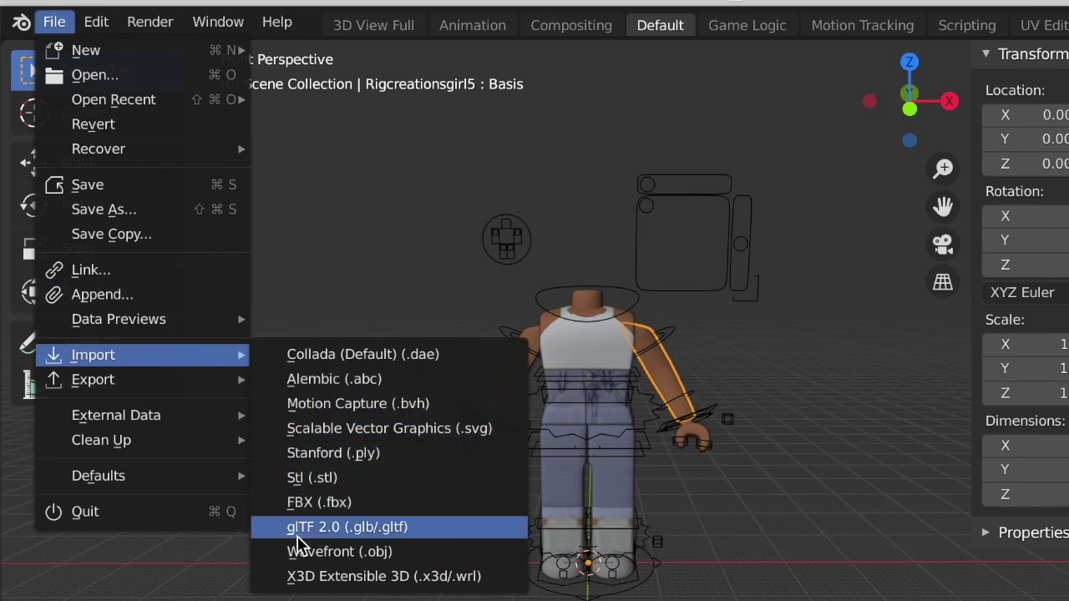
pyautogui.click(301, 552)
pyautogui.click(165, 221)
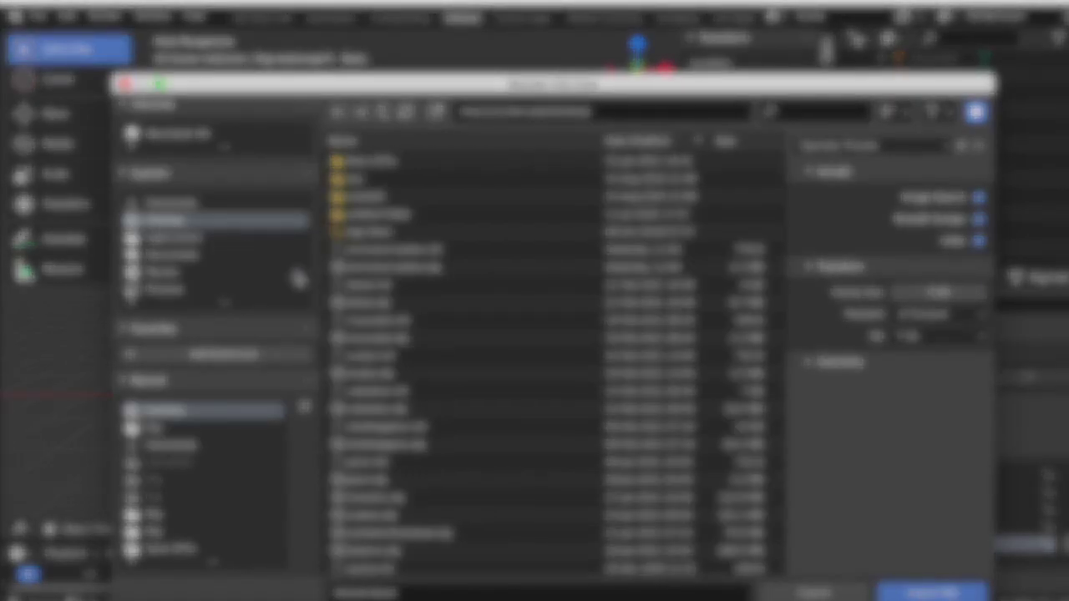
pyautogui.click(379, 269)
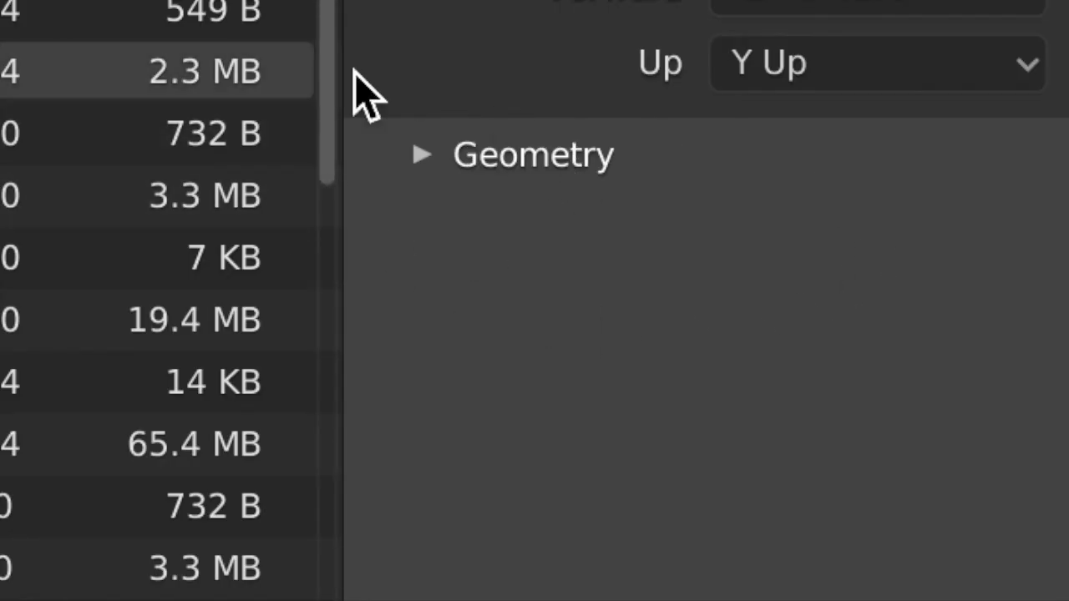
pyautogui.click(426, 152)
pyautogui.click(1019, 389)
pyautogui.click(1019, 321)
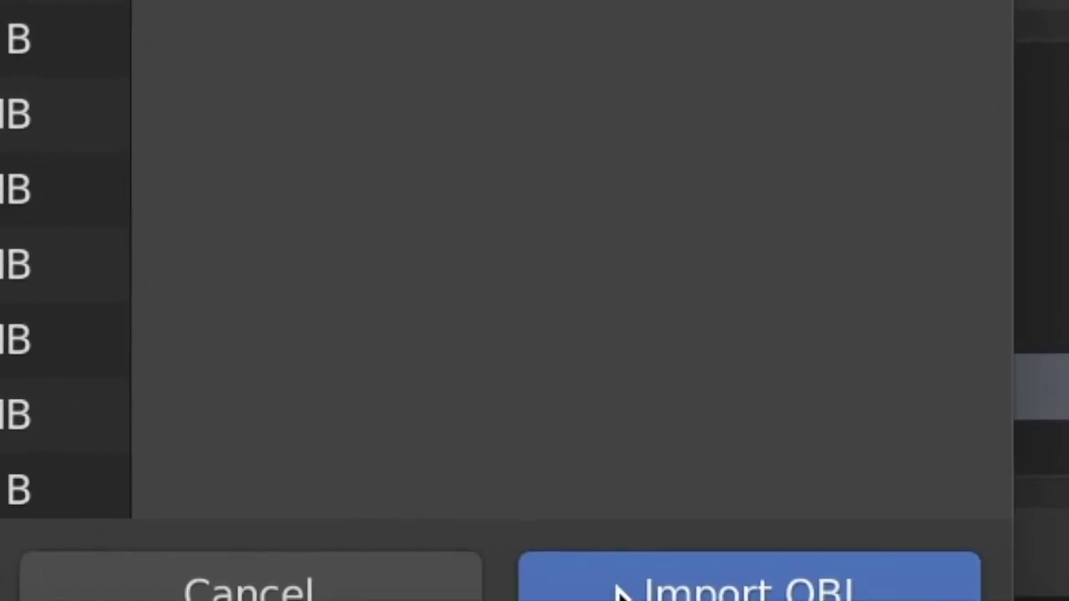
pyautogui.click(623, 591)
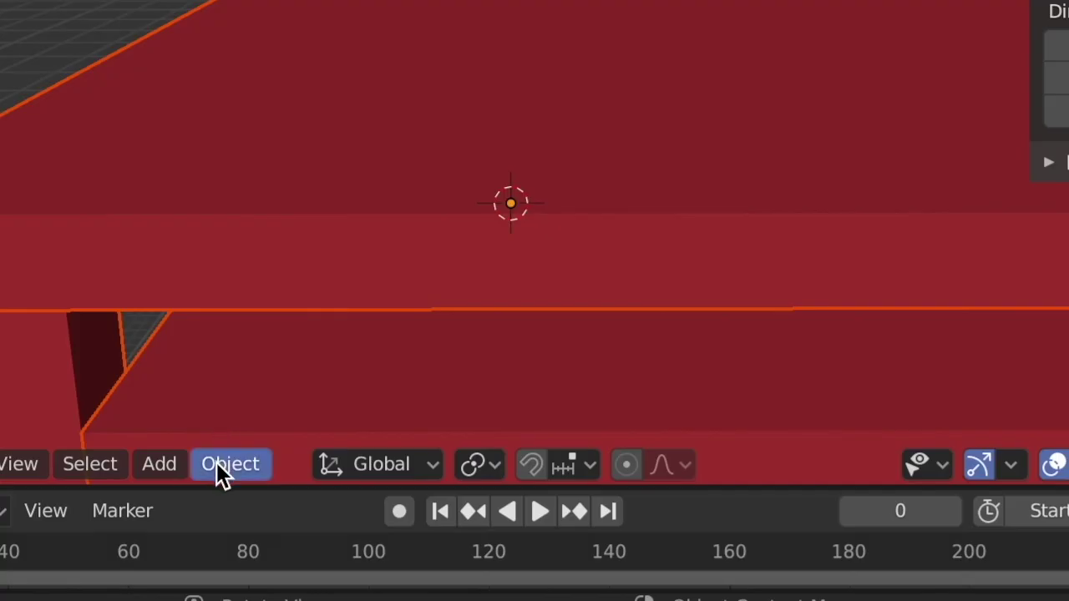
# Set the imported objects' origins to their geometry and switch the viewport to Material Preview shading.
pyautogui.click(258, 532)
pyautogui.moveTo(238, 401)
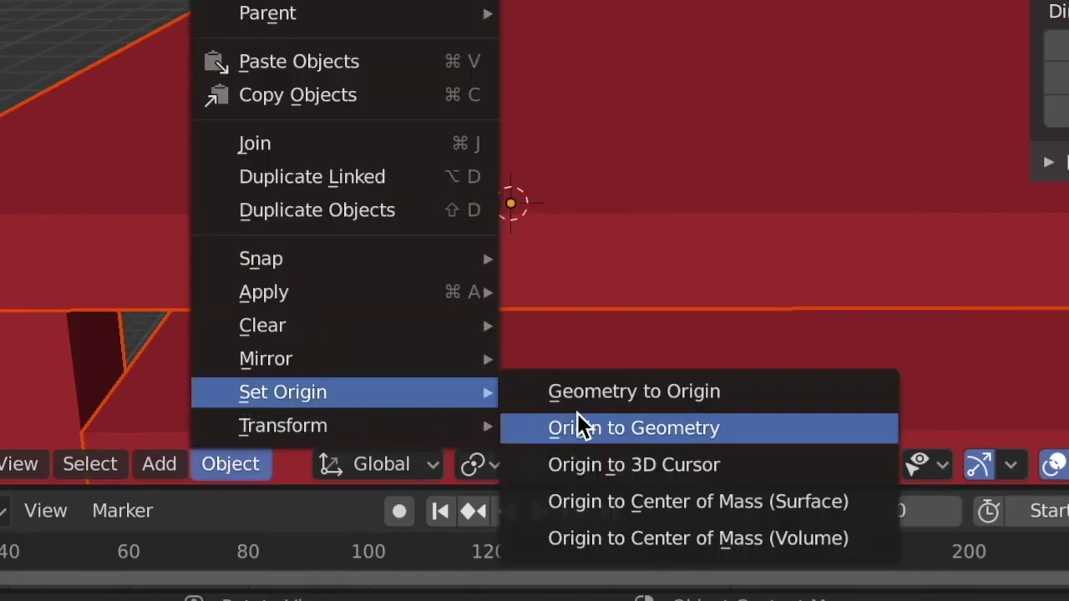
pyautogui.click(553, 427)
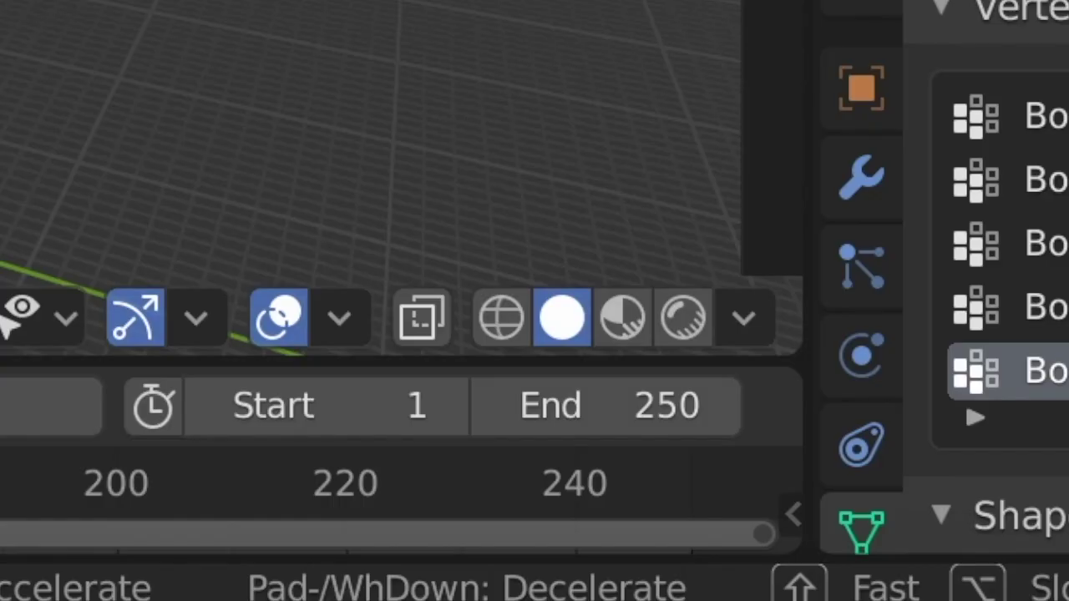
pyautogui.press('Return')
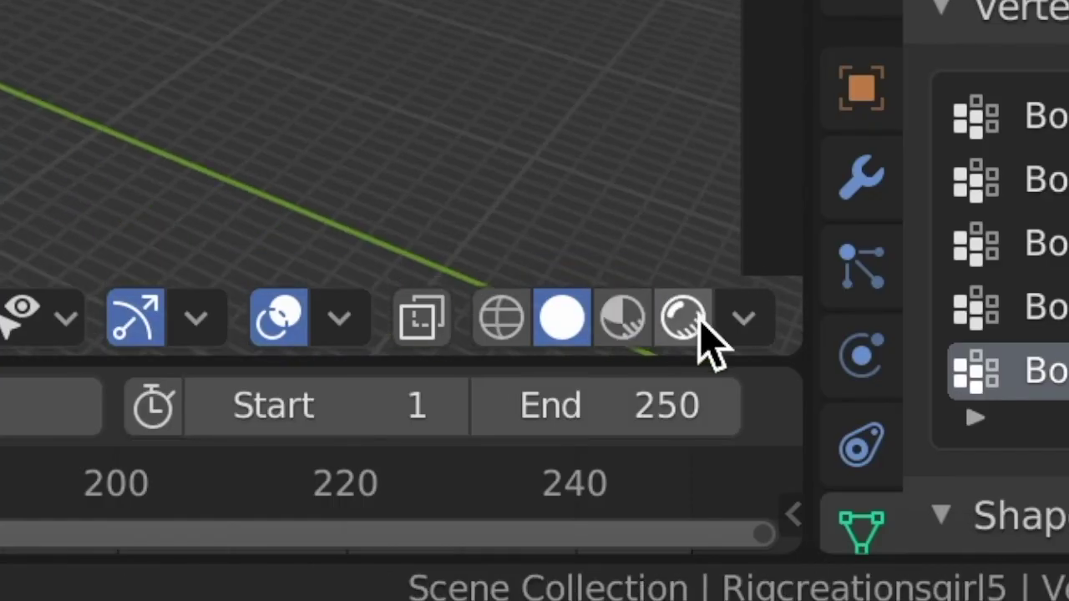
pyautogui.click(628, 318)
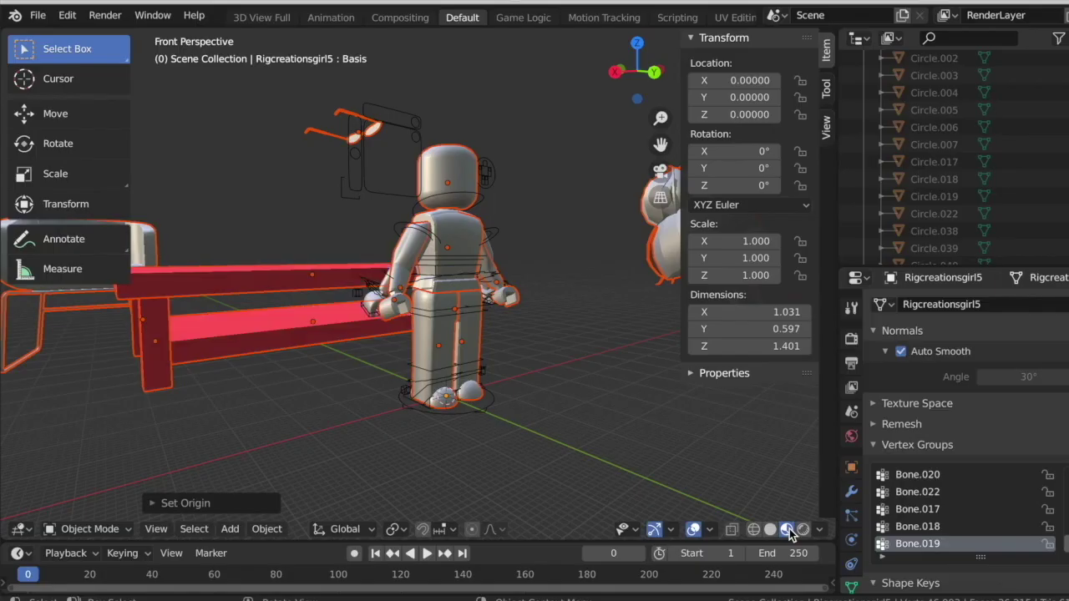
# Move the imported avatar, accessories and furniture together away from the rig.
pyautogui.hotkey('shift', '`')
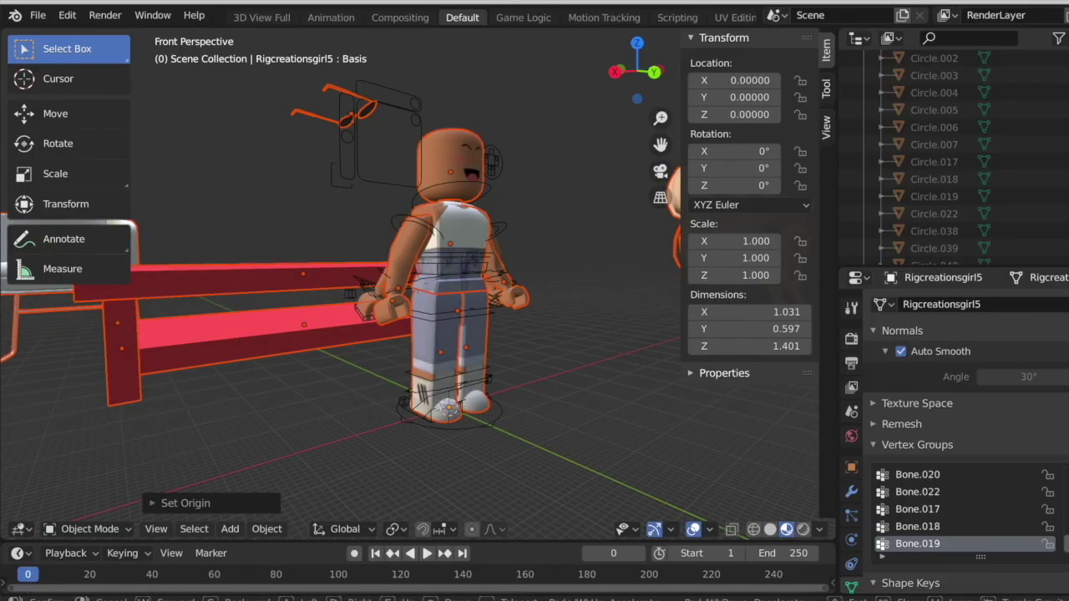
pyautogui.press('e')
pyautogui.press('d')
pyautogui.press('w')
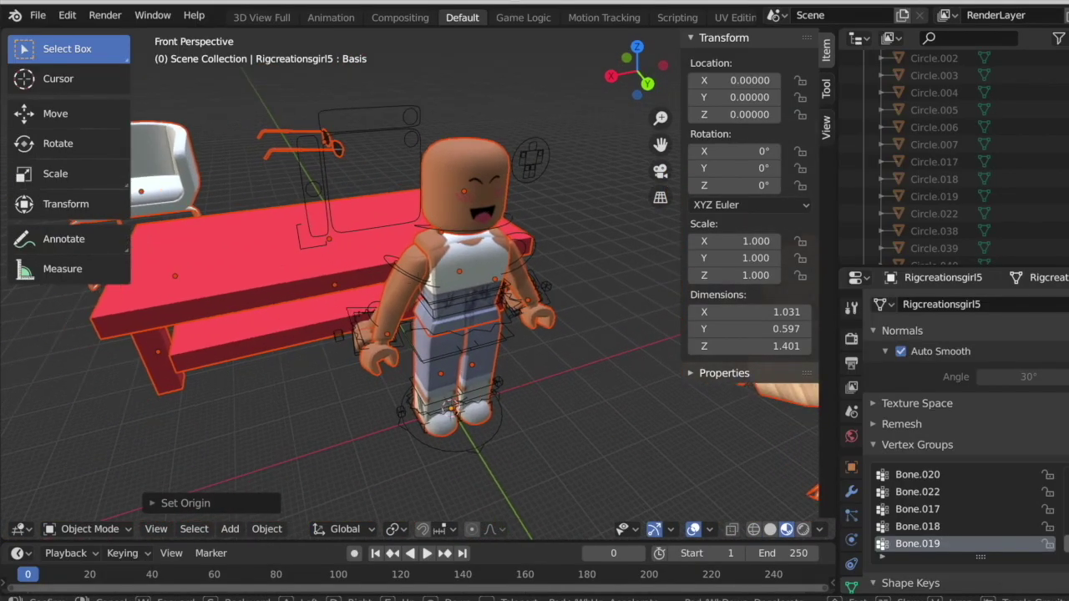
pyautogui.press('s')
pyautogui.click(402, 279)
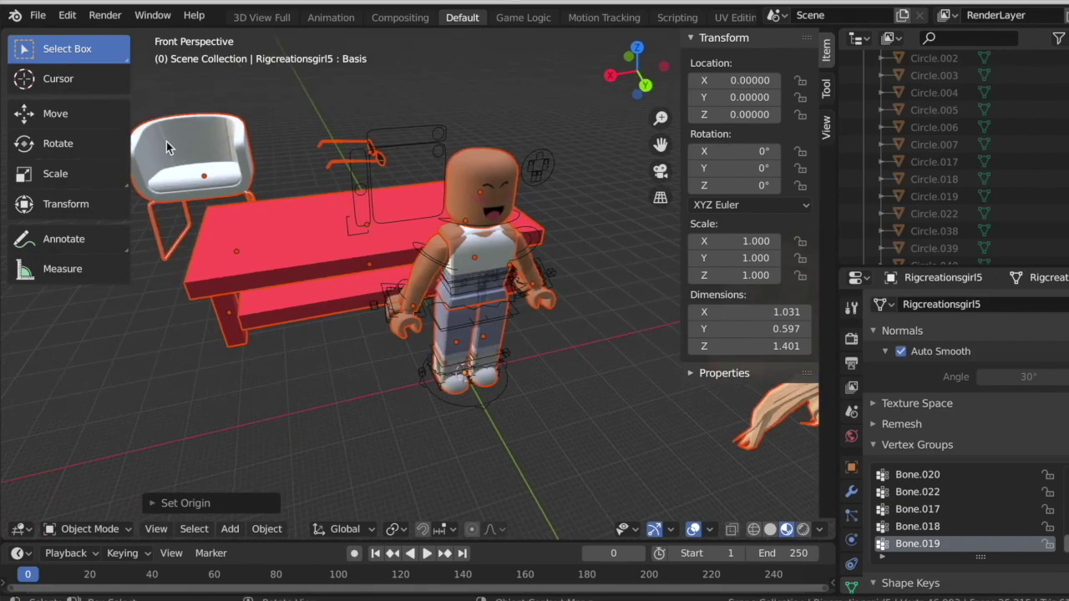
pyautogui.click(88, 115)
pyautogui.moveTo(340, 264); pyautogui.dragTo(225, 329)
# Select WomanRig by the circle around its feet and rotate it 180° about Z.
pyautogui.hotkey('shift', '`')
pyautogui.press('d')
pyautogui.press('w')
pyautogui.click(417, 289)
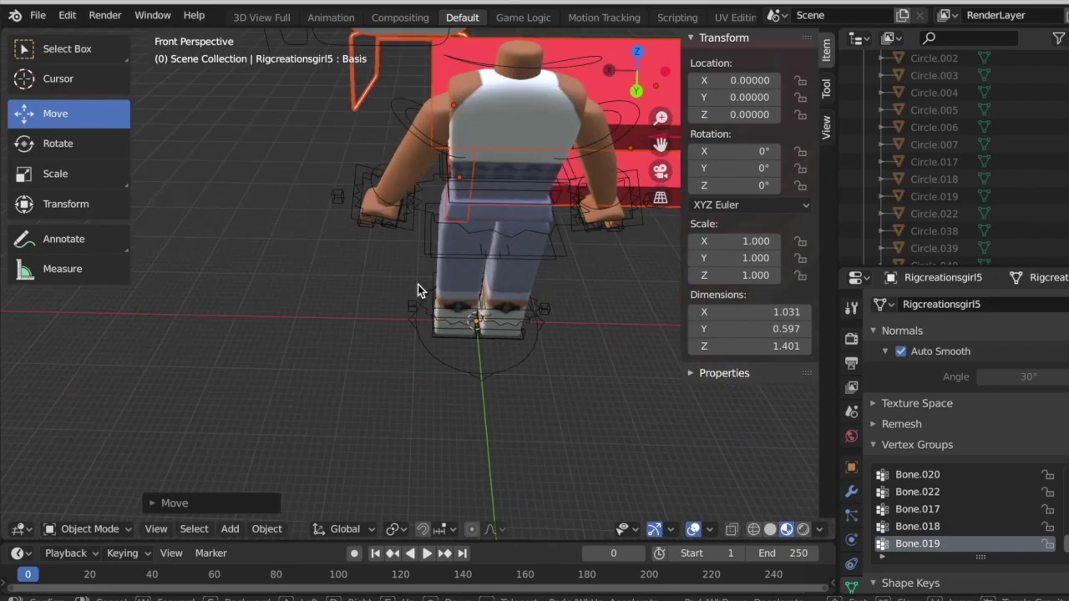
pyautogui.click(466, 373)
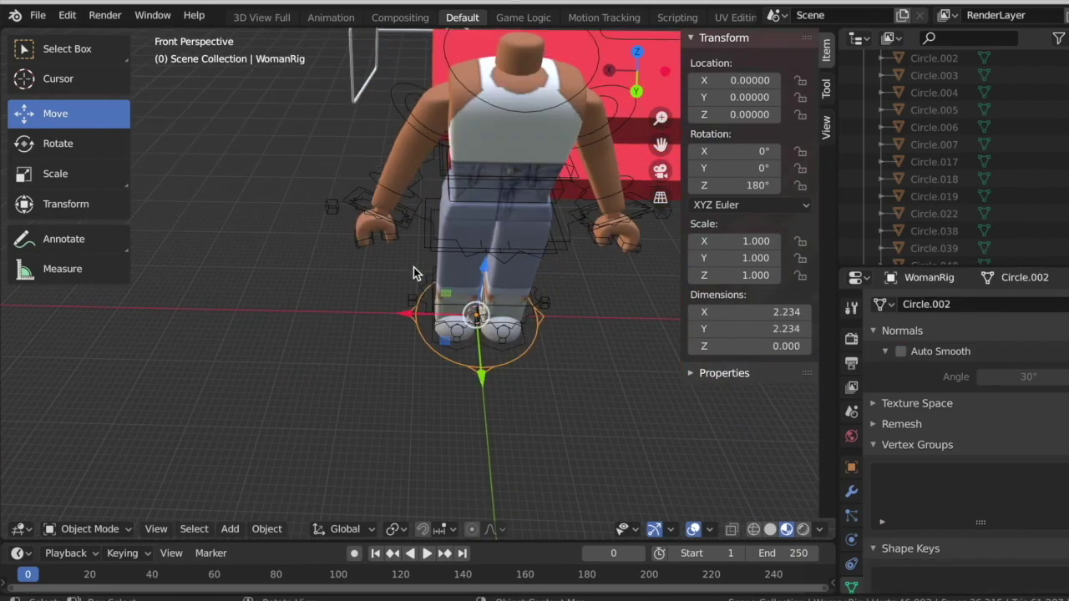
# Delete the imported avatar's legs, arms and torso, keeping its head.
pyautogui.hotkey('shift', '`')
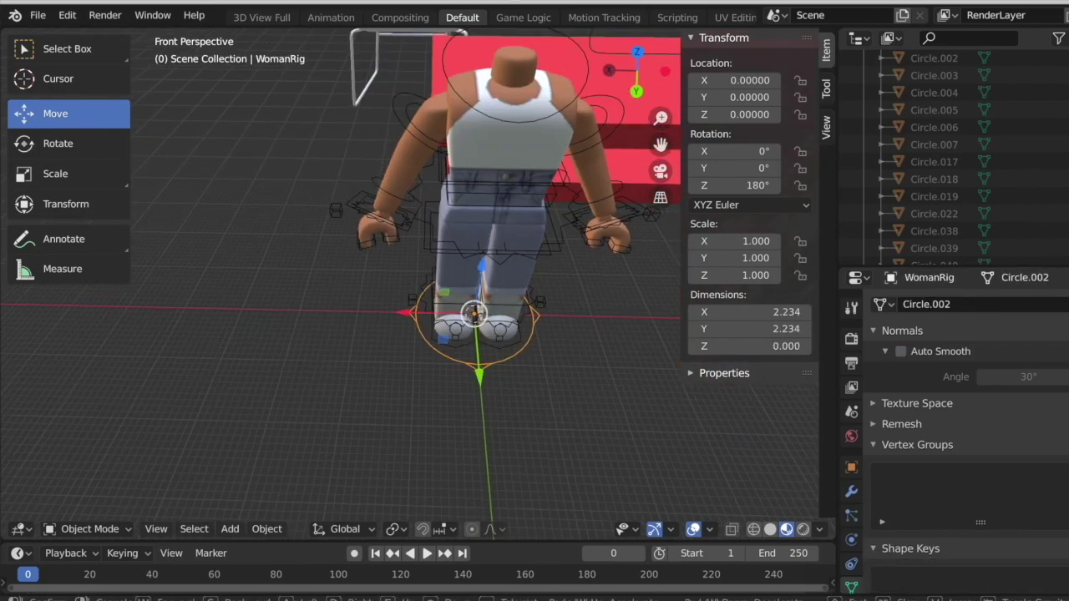
pyautogui.press('s')
pyautogui.press('w')
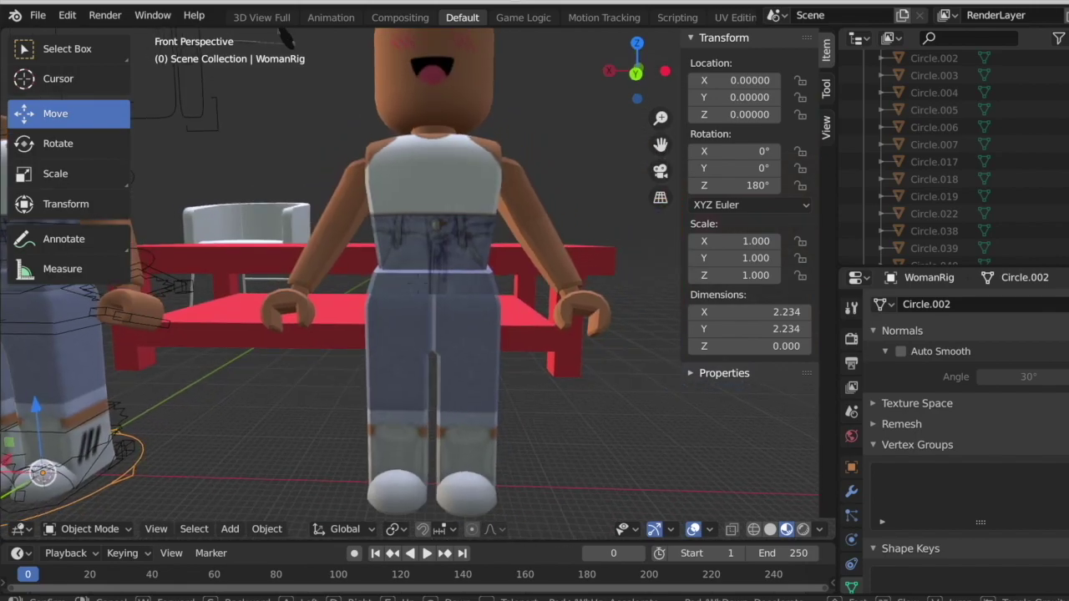
pyautogui.click(418, 290)
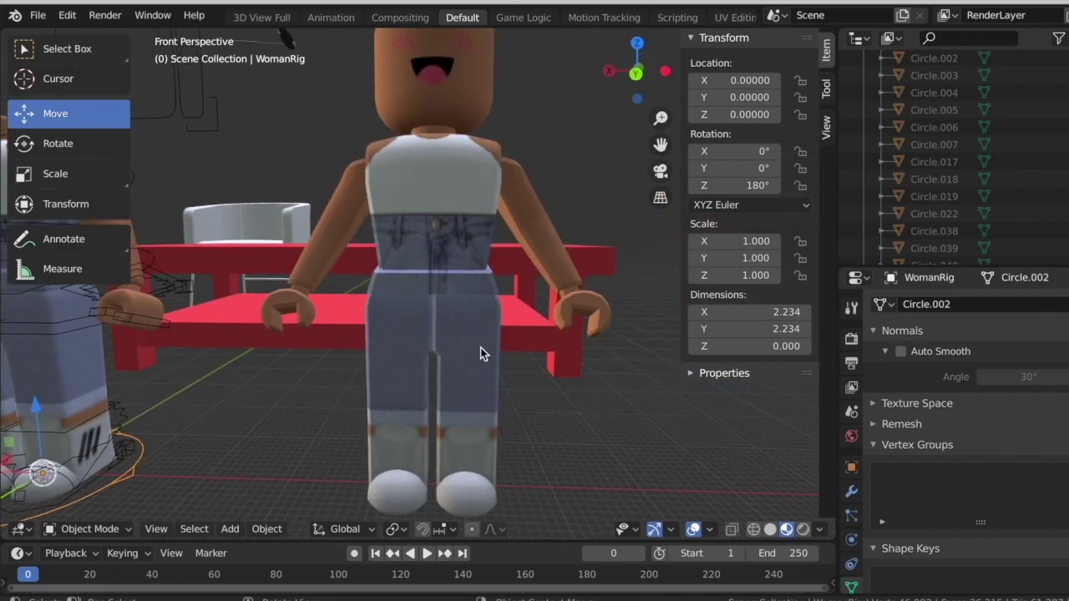
pyautogui.click(481, 348)
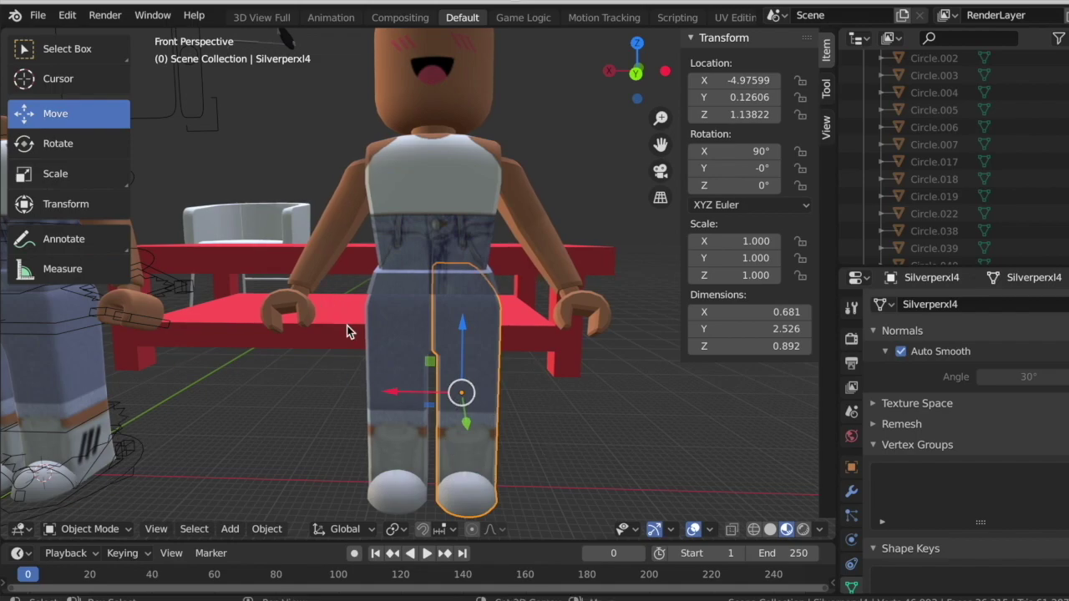
pyautogui.keyDown('shift'); pyautogui.click(386, 365); pyautogui.keyUp('shift')
pyautogui.keyDown('shift'); pyautogui.click(355, 215); pyautogui.keyUp('shift')
pyautogui.keyDown('shift'); pyautogui.click(452, 192); pyautogui.keyUp('shift')
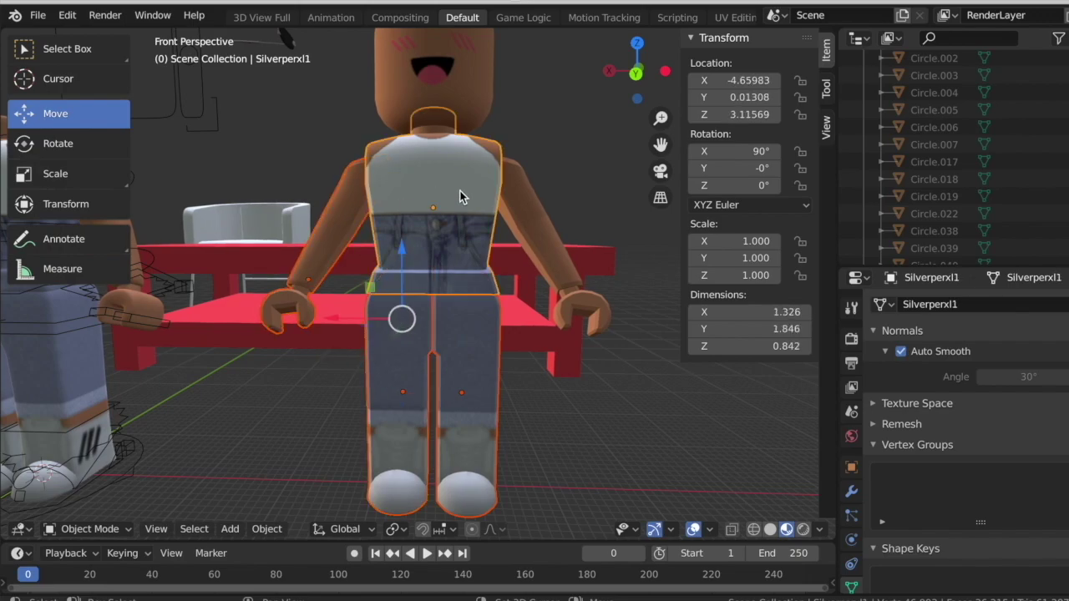
pyautogui.keyDown('shift'); pyautogui.click(520, 209); pyautogui.keyUp('shift')
pyautogui.press('x')
pyautogui.click(523, 208)
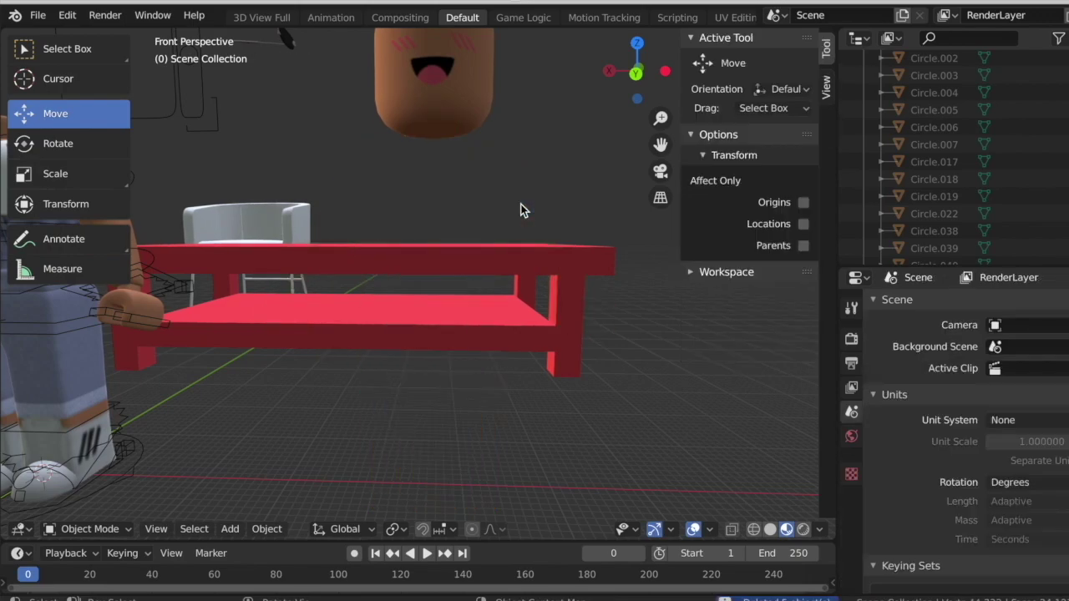
# Move the blonde bun hair onto the imported avatar's head so it frames the face.
pyautogui.moveTo(523, 208); pyautogui.dragTo(551, 209, button='middle')
pyautogui.press('s')
pyautogui.click(567, 248)
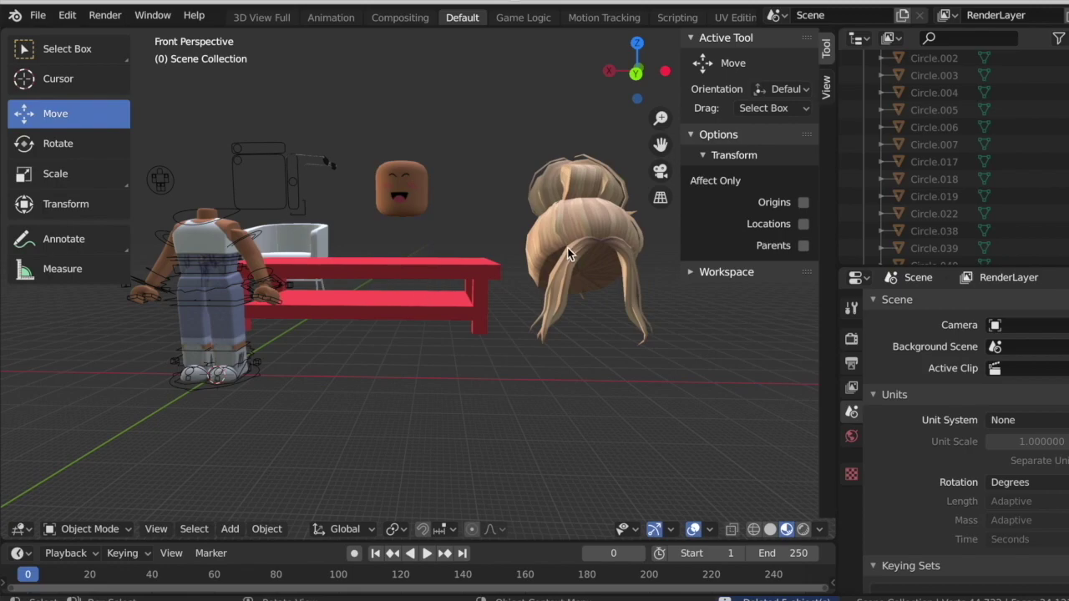
pyautogui.click(567, 248)
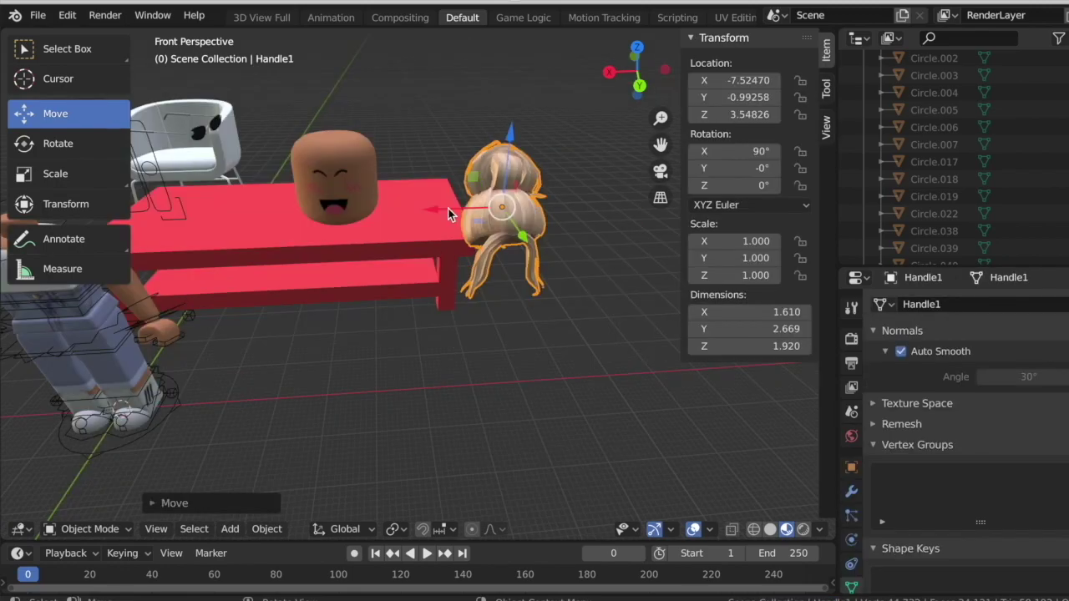
pyautogui.moveTo(448, 209); pyautogui.dragTo(270, 241)
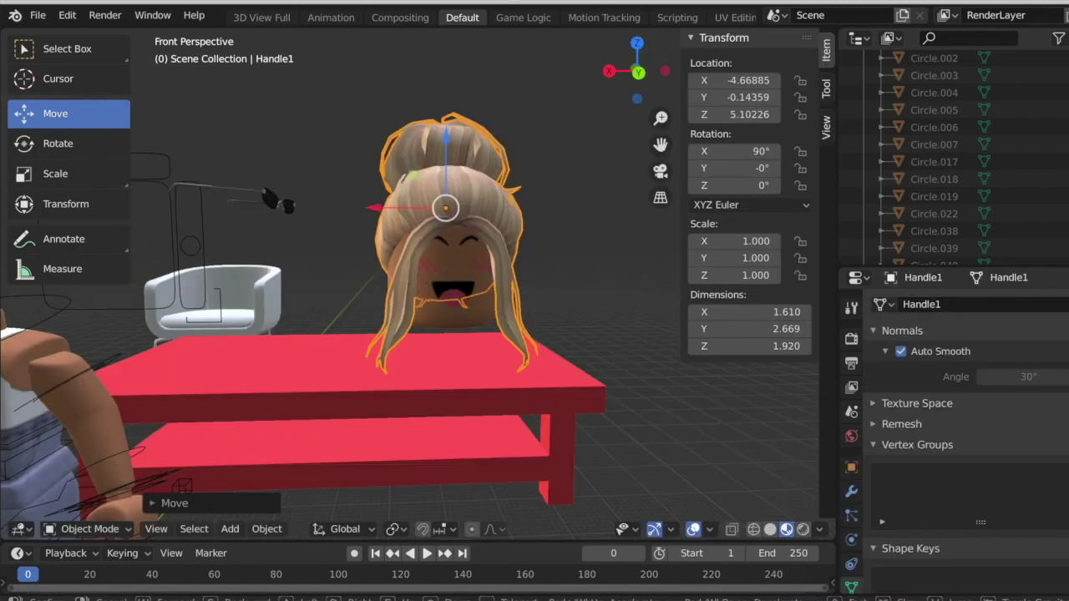
pyautogui.press('s')
pyautogui.moveTo(443, 213); pyautogui.dragTo(360, 254, button='middle')
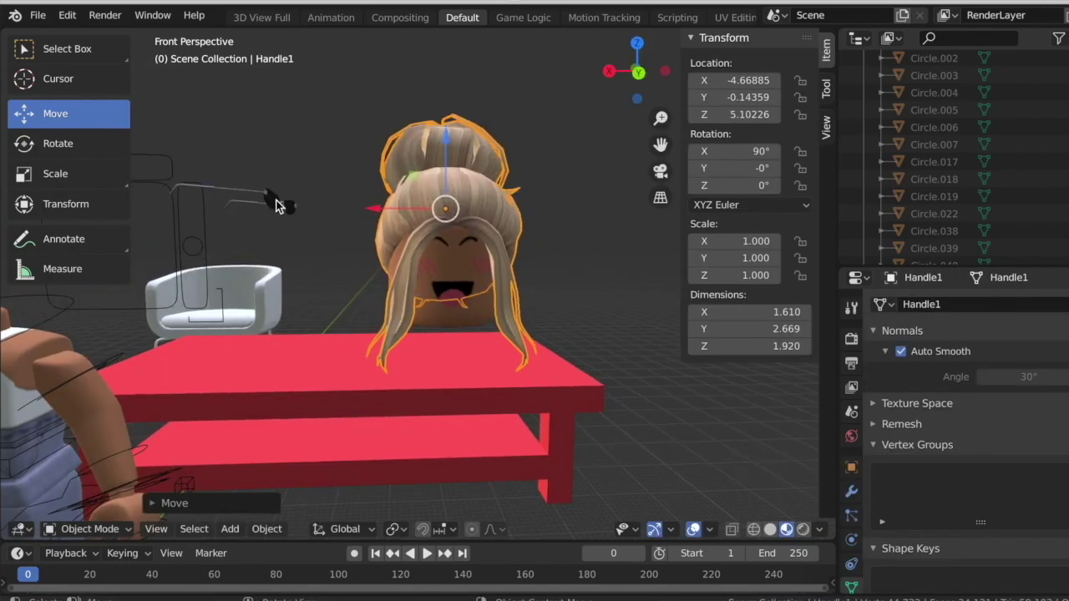
# Place the sunglasses on top of the hair facing forward, rotated to 26.9° in Y and -90° in Z.
pyautogui.click(278, 207)
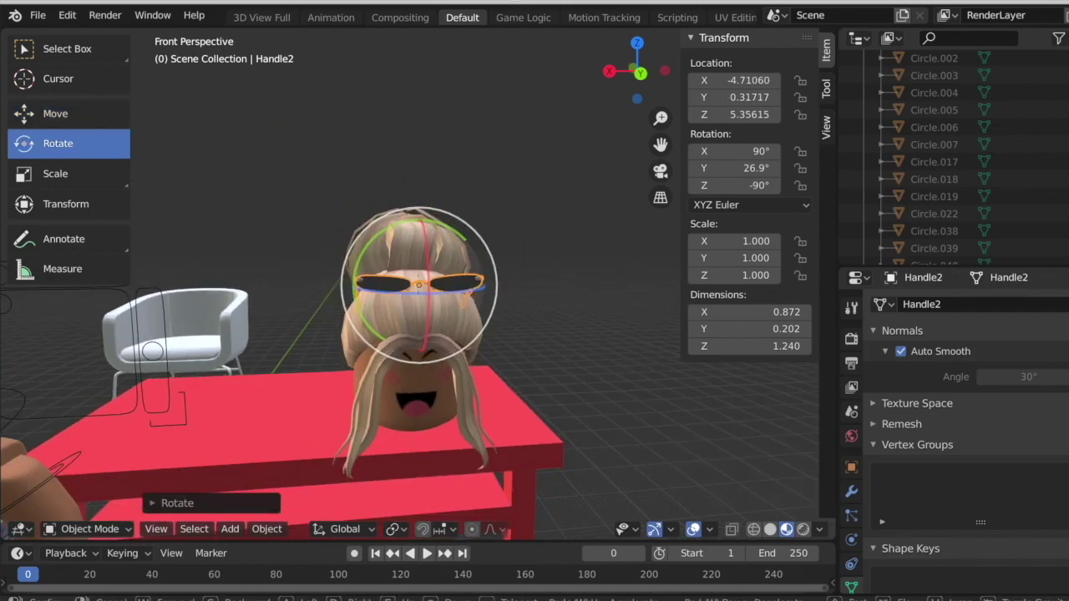
pyautogui.press('q')
pyautogui.press('w')
# Select the hair, the sunglasses and the head, and join them into one object.
pyautogui.click(349, 213)
pyautogui.click(363, 213)
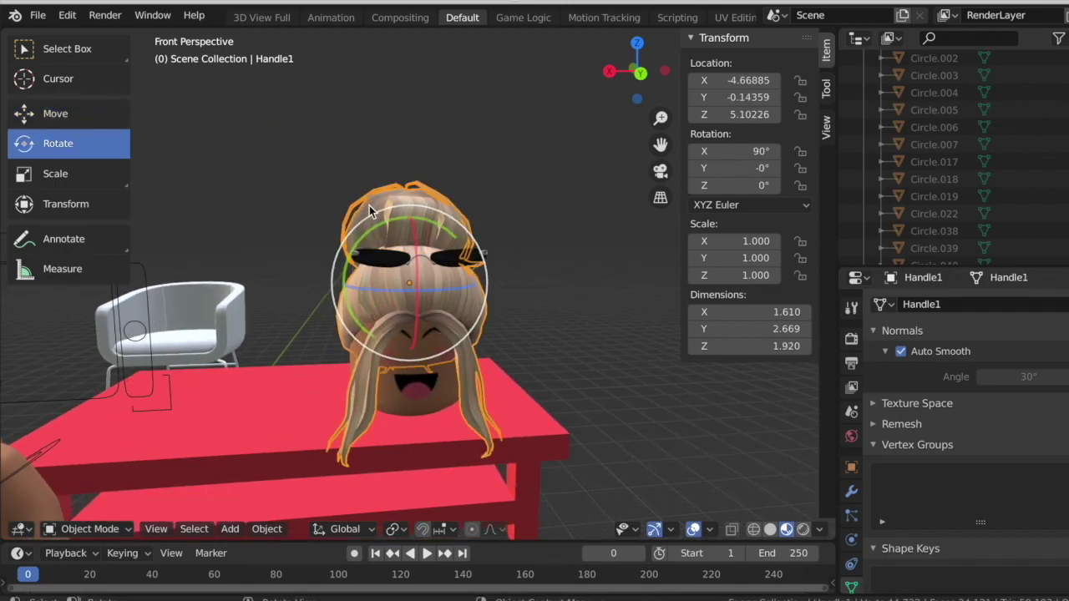
pyautogui.keyDown('shift'); pyautogui.click(442, 260); pyautogui.keyUp('shift')
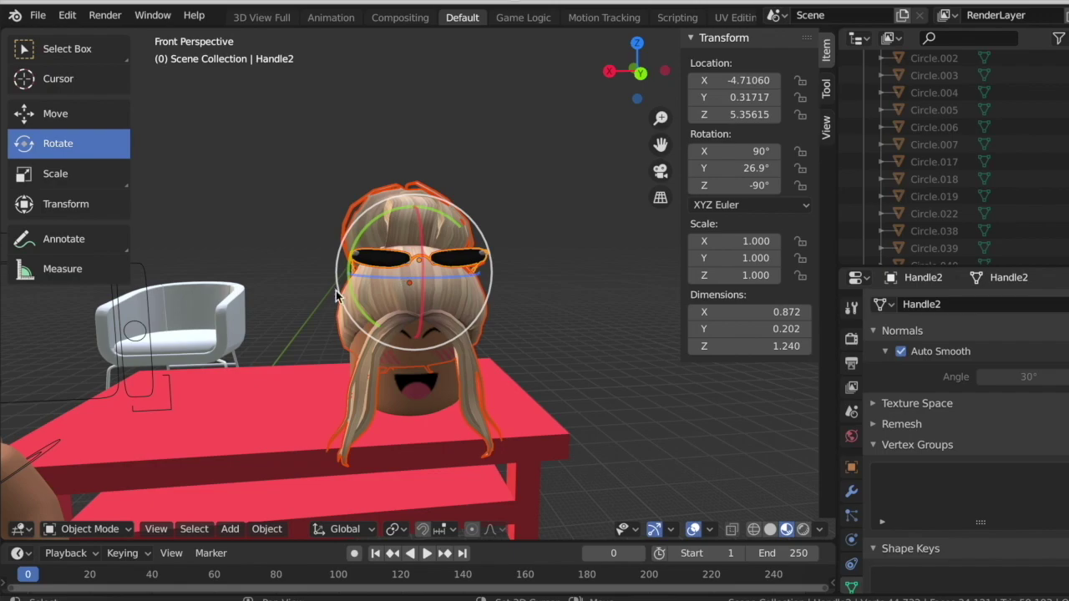
pyautogui.keyDown('shift'); pyautogui.click(418, 392); pyautogui.keyUp('shift')
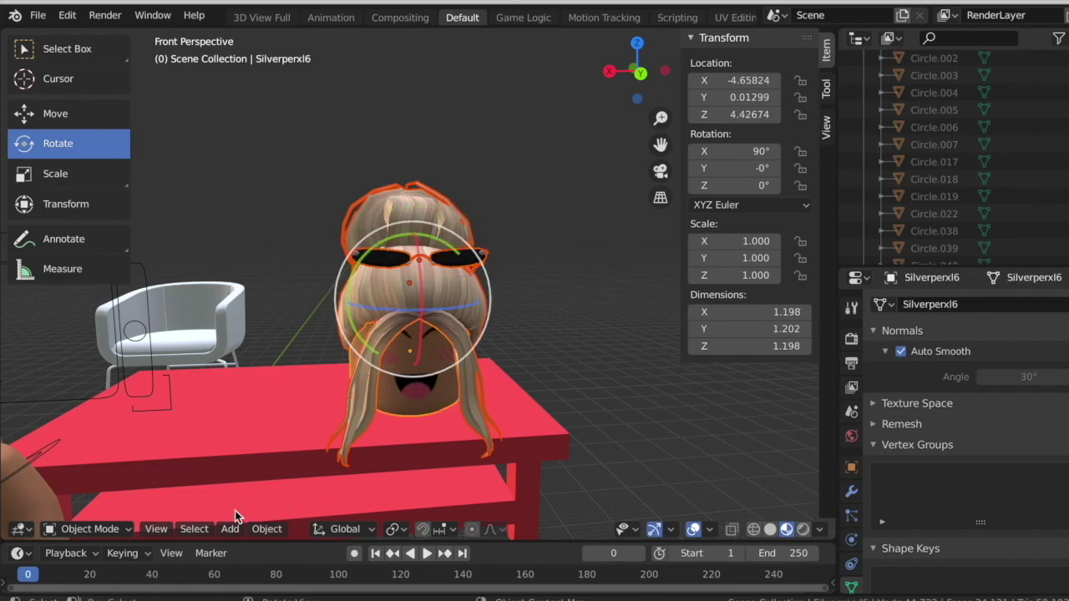
pyautogui.click(269, 529)
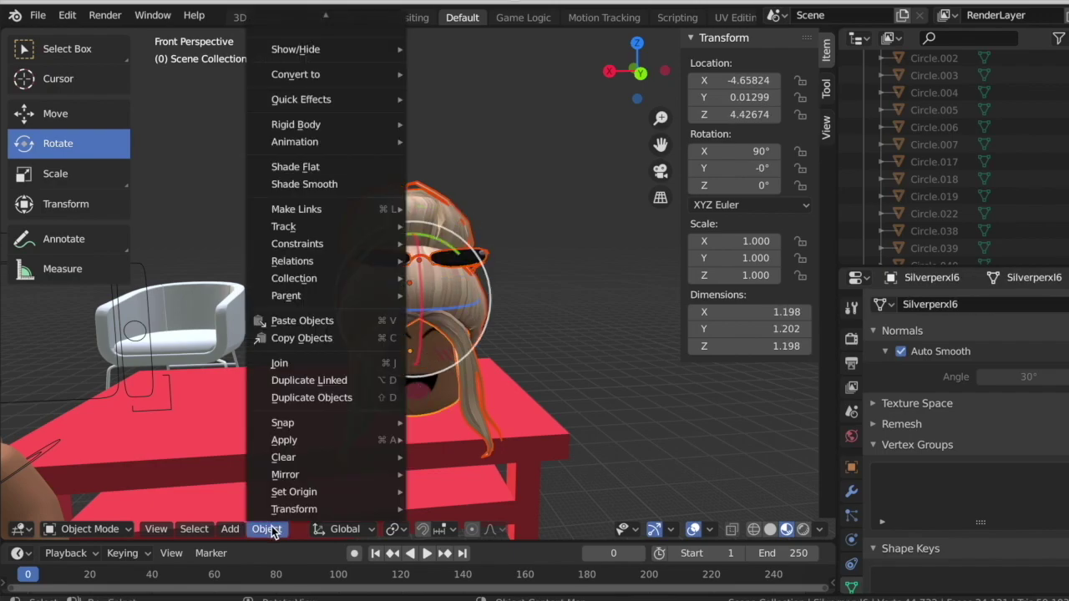
pyautogui.click(292, 363)
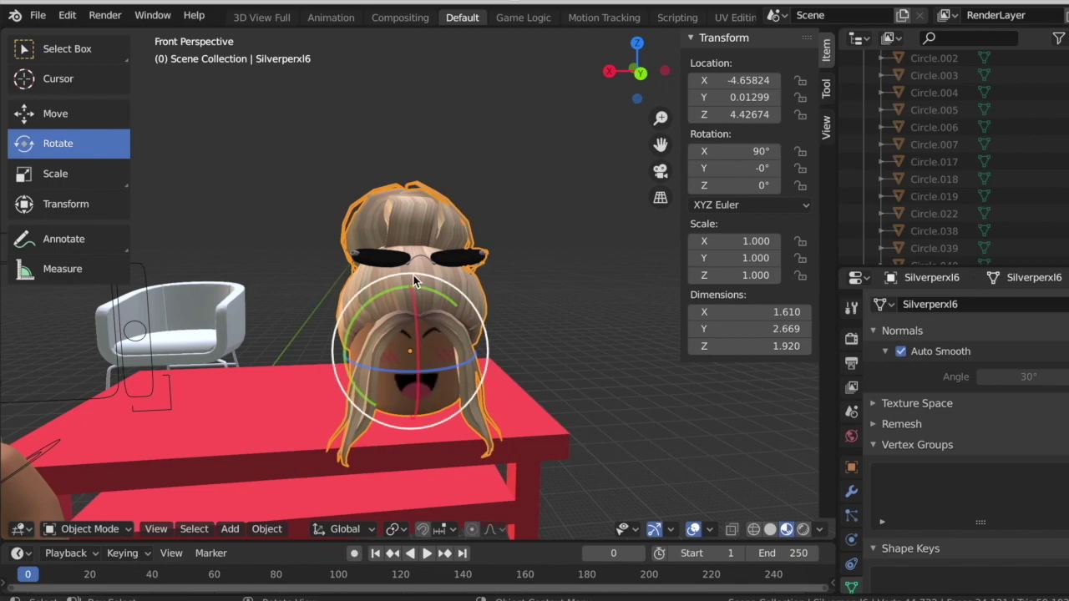
# Deselect the joined head and bring the TikTok dance reference video from Finder into the 3D viewport.
pyautogui.scroll(-4, 413, 276)
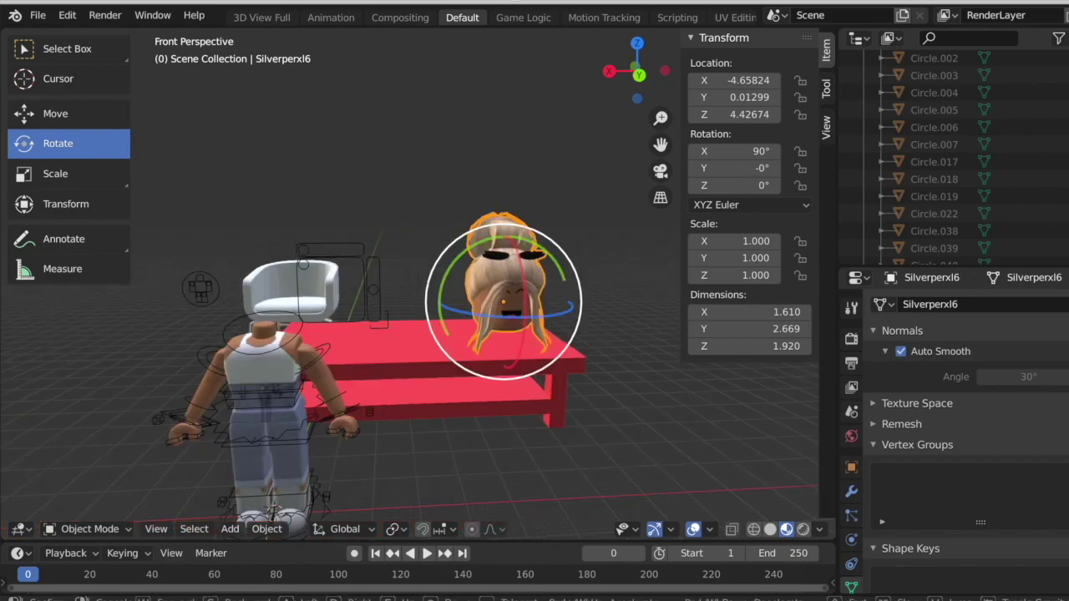
pyautogui.click(372, 168)
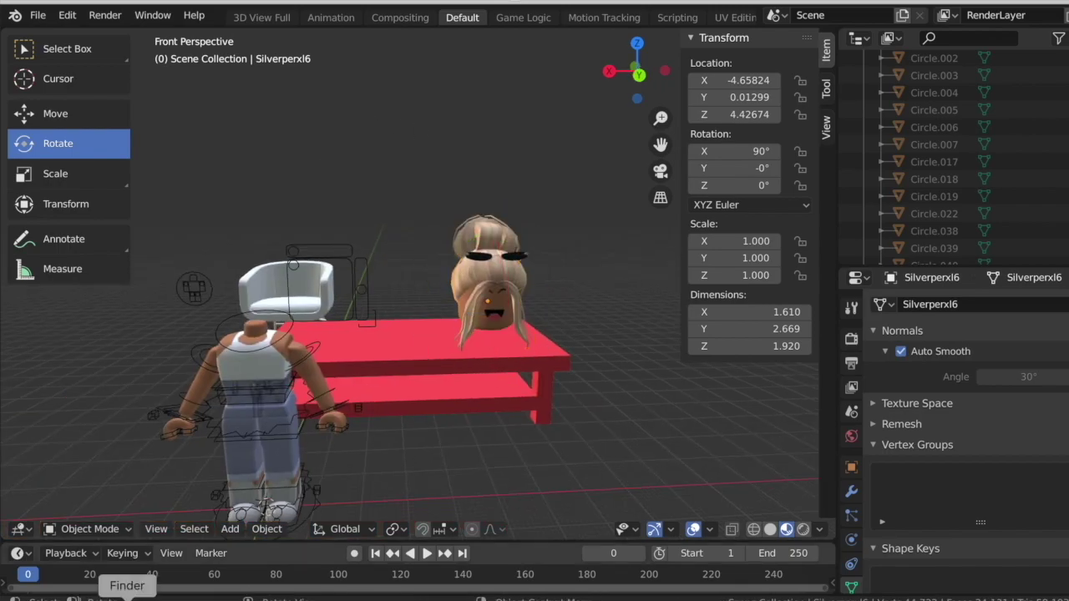
pyautogui.click(127, 596)
pyautogui.moveTo(420, 67); pyautogui.dragTo(730, 109)
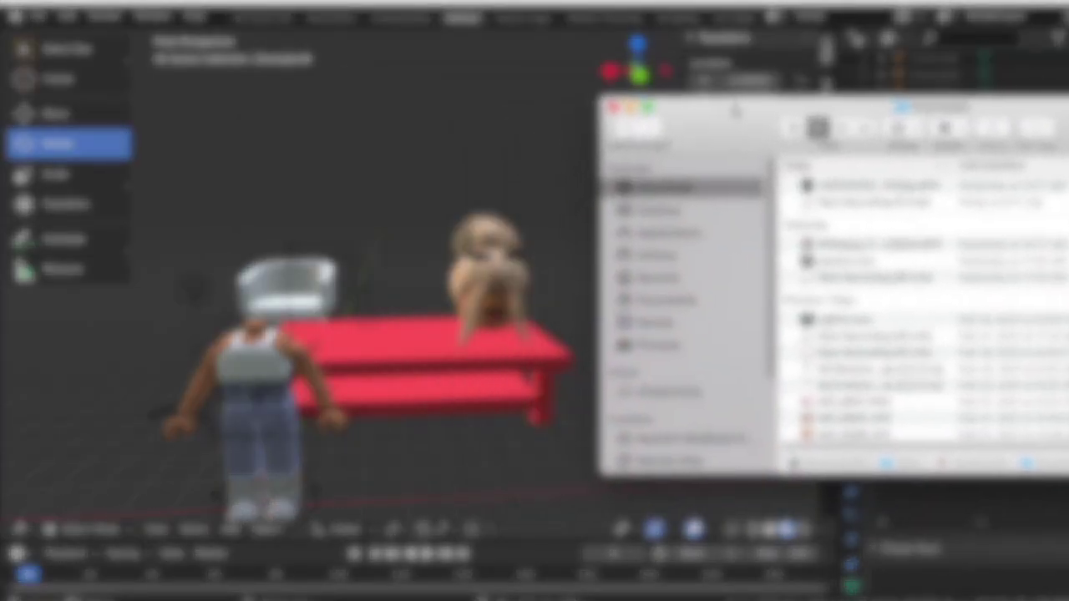
pyautogui.moveTo(868, 184); pyautogui.dragTo(298, 159)
pyautogui.moveTo(224, 265); pyautogui.dragTo(296, 270, button='middle')
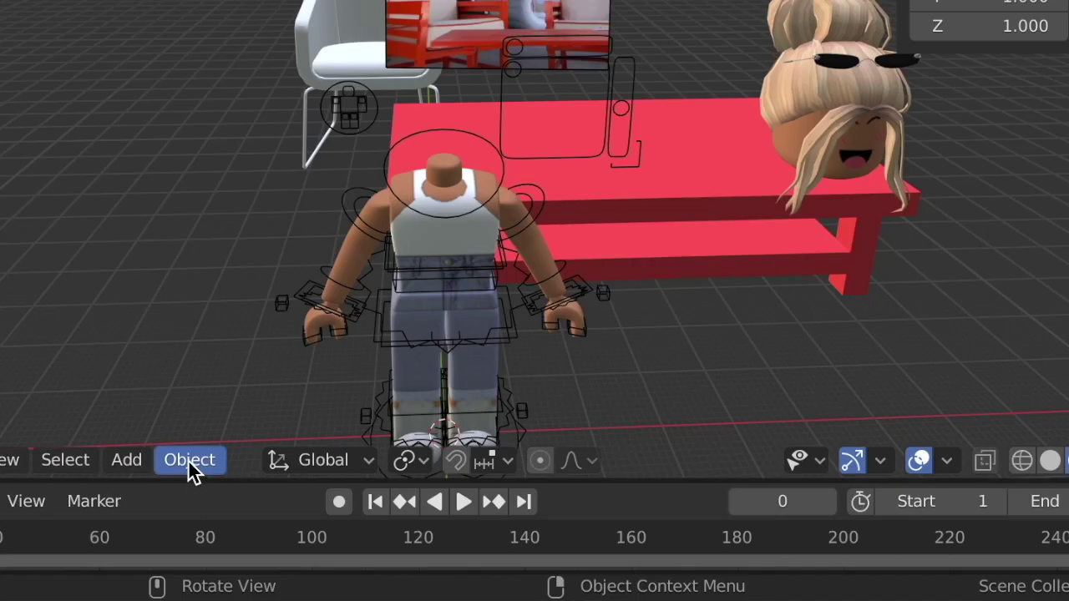
# Set the reference video's origin to its geometry and move it beside the woman rig.
pyautogui.click(189, 471)
pyautogui.moveTo(227, 399)
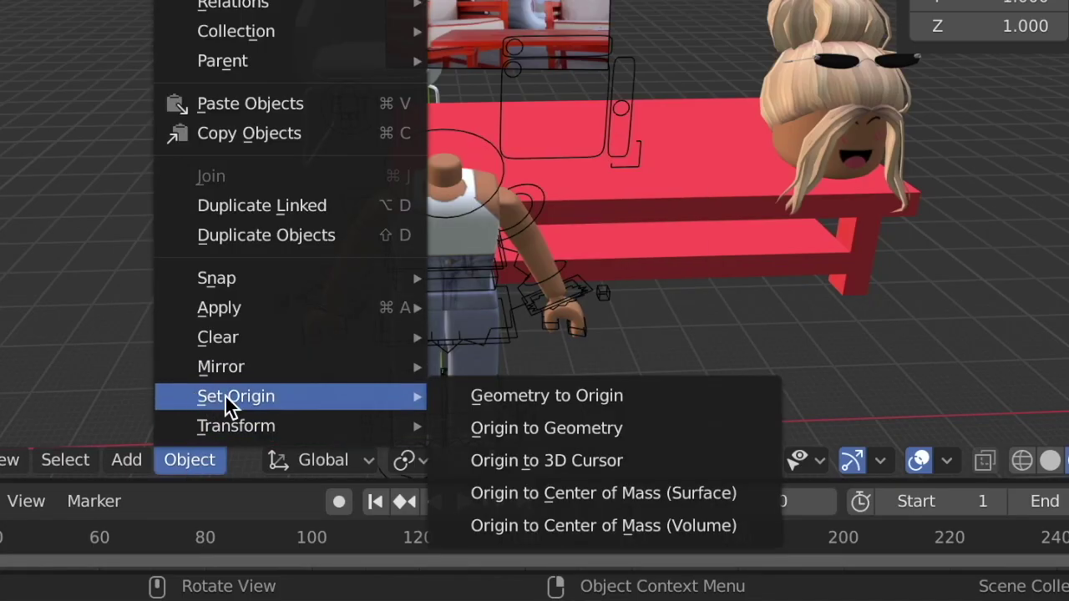
pyautogui.click(511, 429)
pyautogui.moveTo(401, 200); pyautogui.dragTo(177, 274)
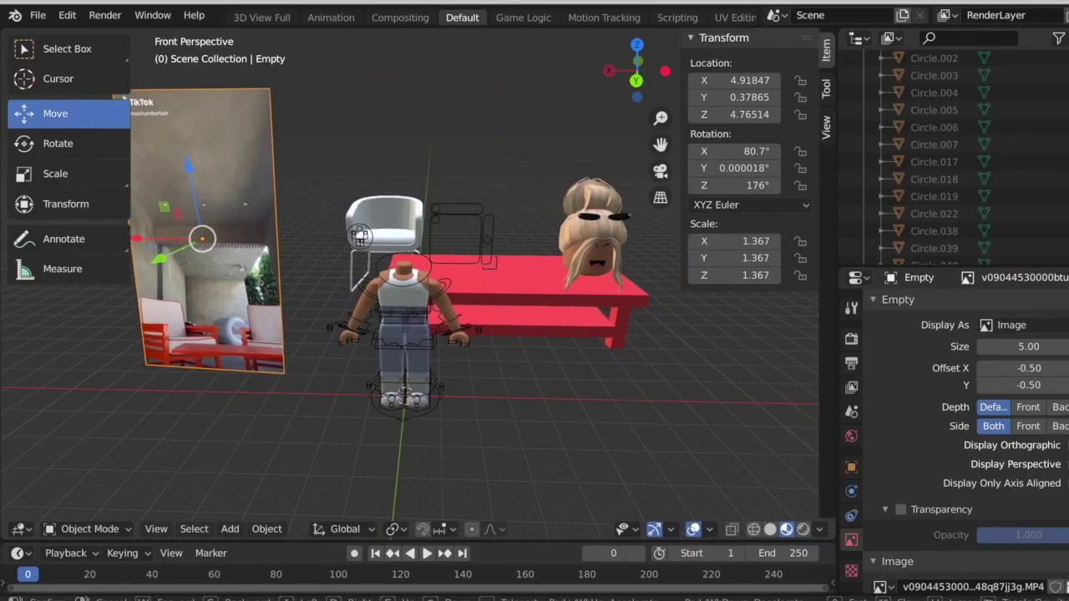
pyautogui.press('w')
pyautogui.press('s')
pyautogui.click(394, 167)
pyautogui.click(394, 167)
# Add a camera to the scene, switch the viewport to the camera view and open the output properties.
pyautogui.hotkey('shift', 'a')
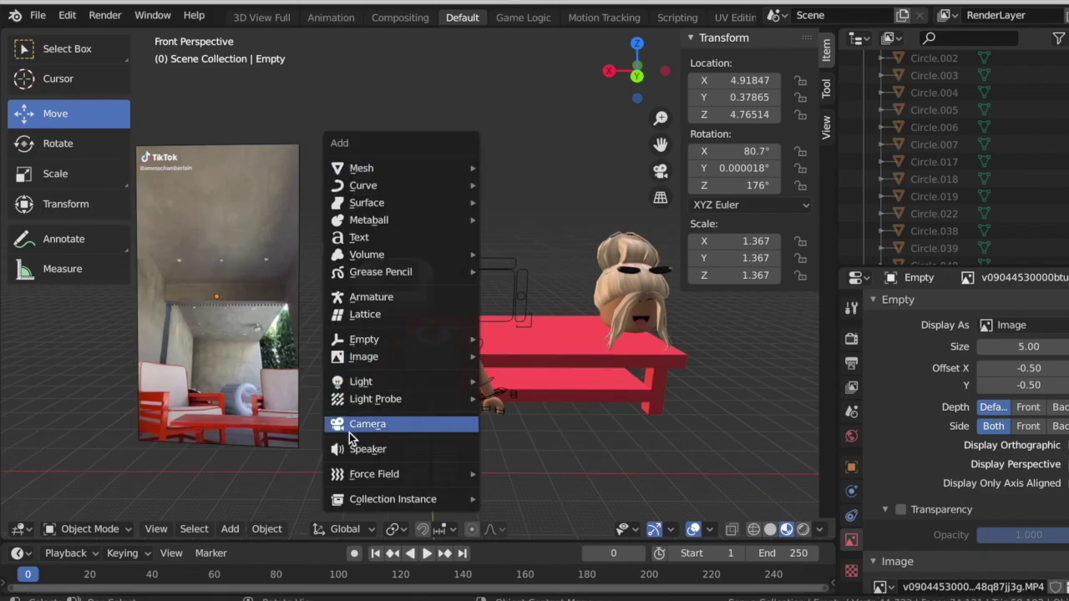
pyautogui.click(365, 424)
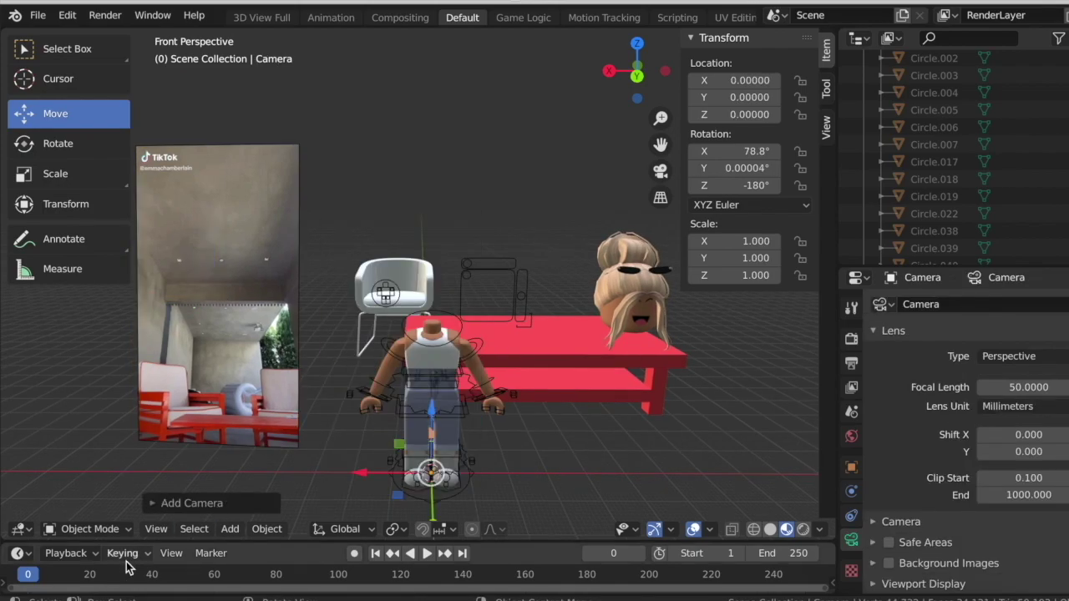
pyautogui.click(156, 529)
pyautogui.moveTo(330, 358)
pyautogui.click(389, 373)
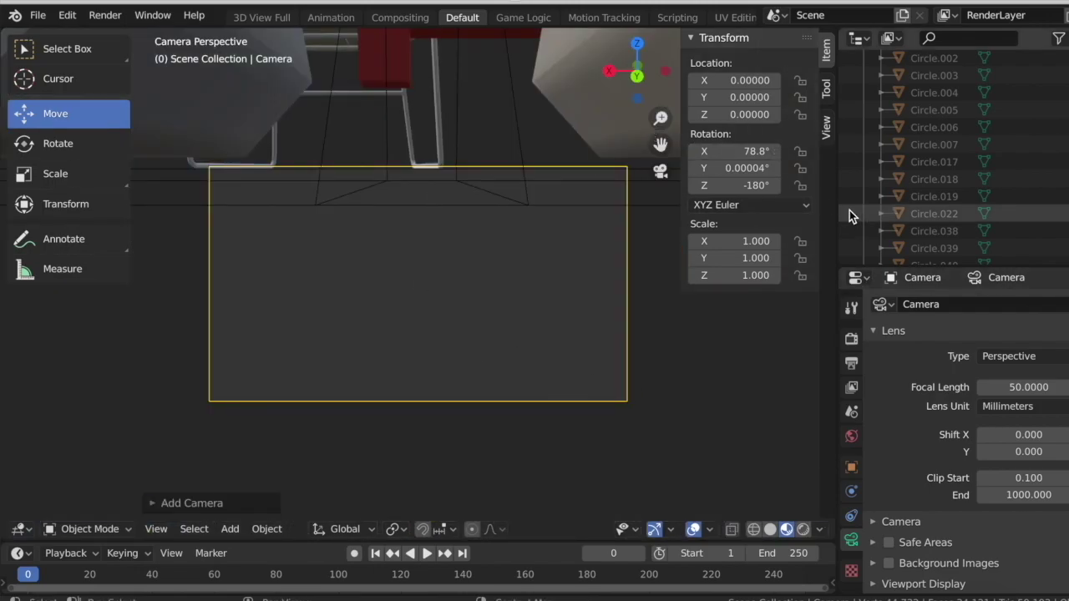
pyautogui.click(853, 340)
pyautogui.click(851, 364)
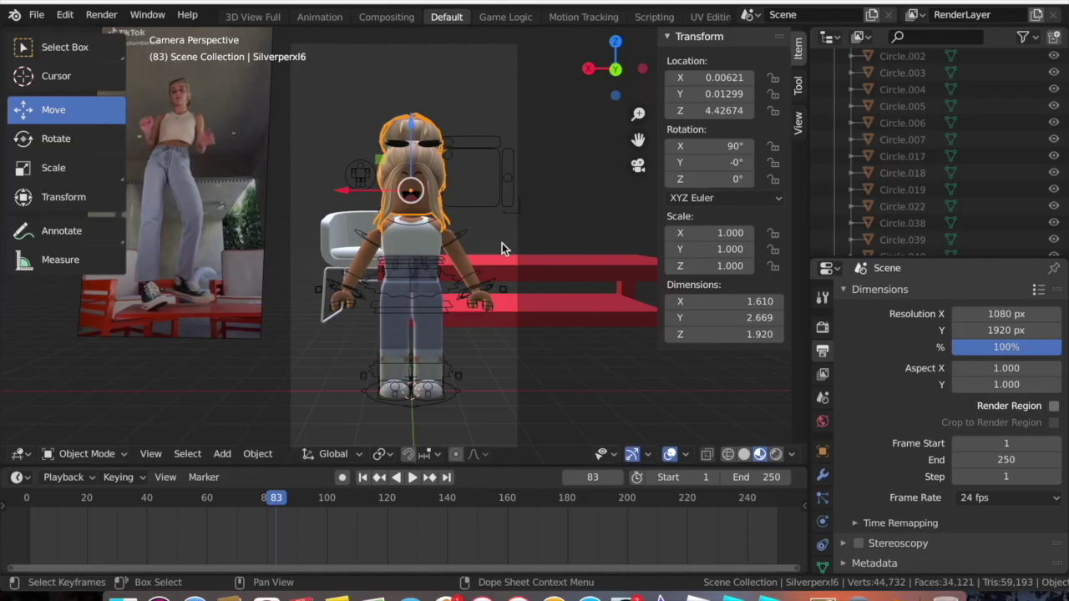
# Play through the reference video to find the dance's beginning and set the animation's start frame to 80.
pyautogui.click(81, 517)
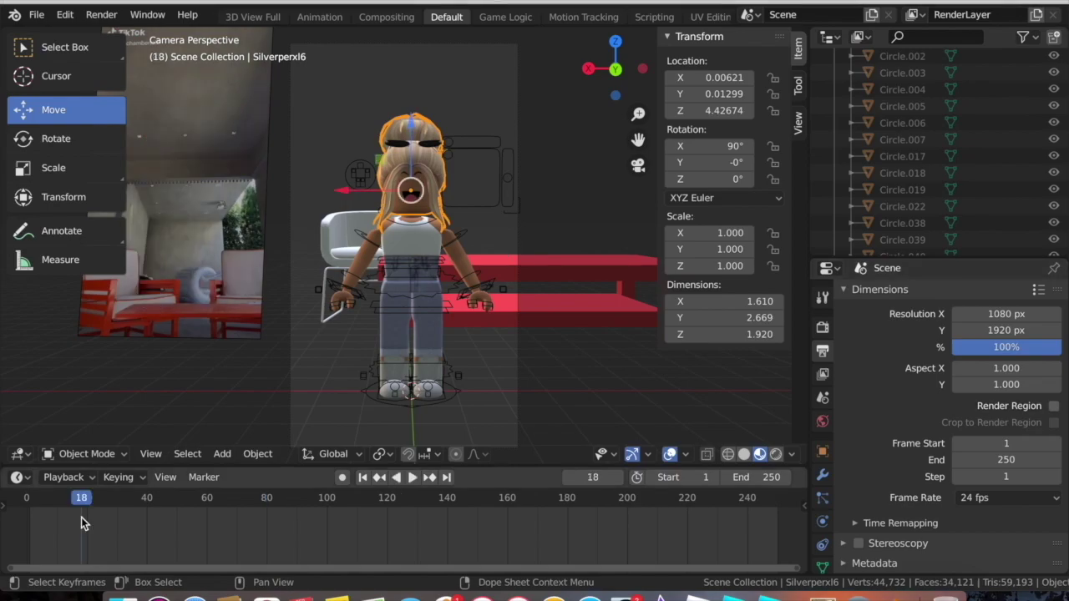
pyautogui.moveTo(81, 508); pyautogui.dragTo(20, 531)
pyautogui.press('space')
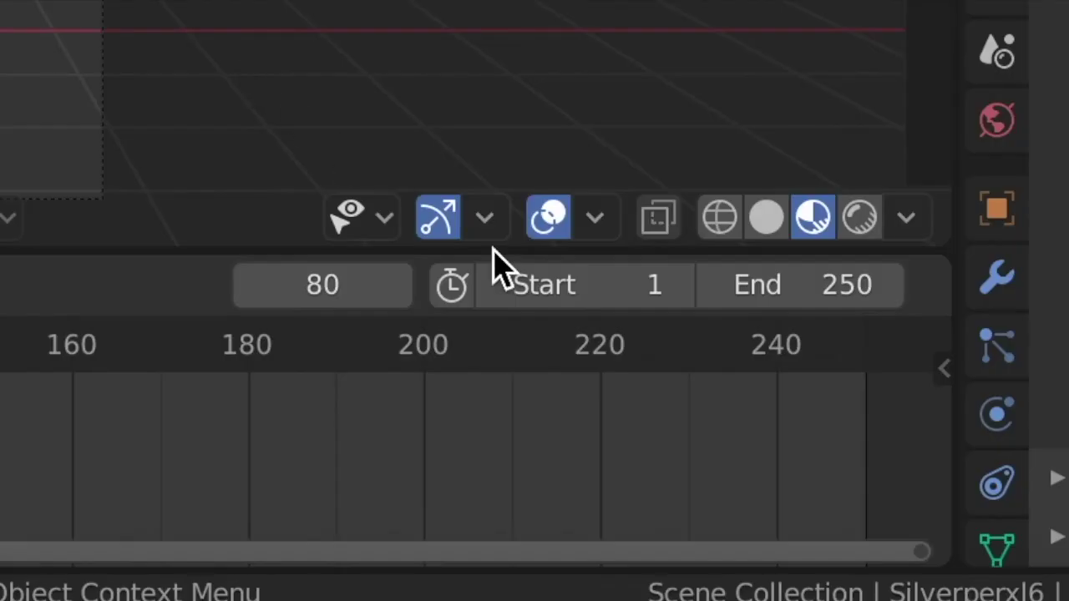
pyautogui.click(502, 284)
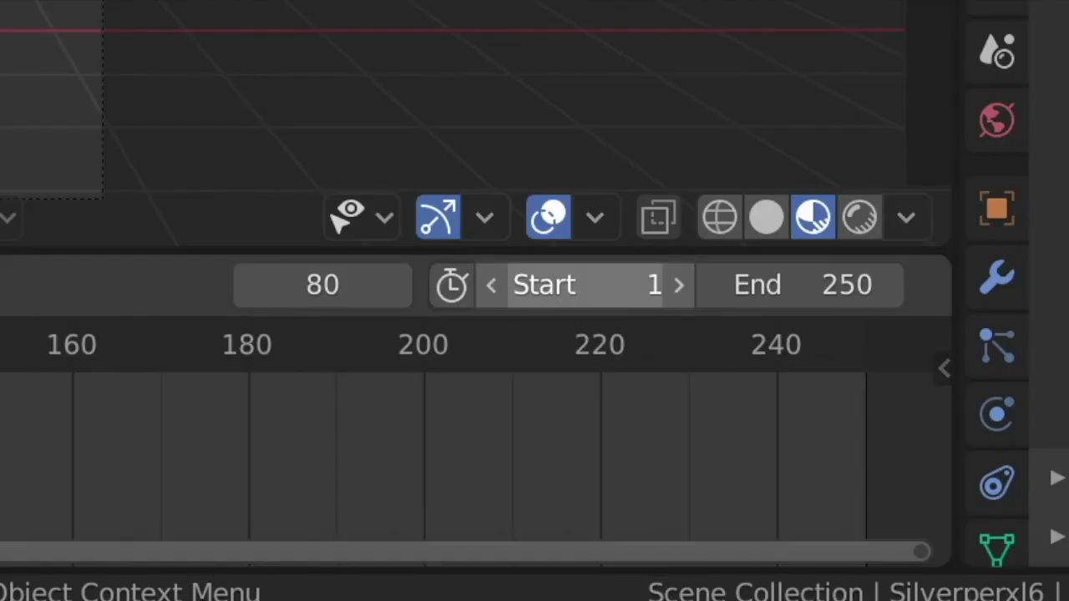
pyautogui.write('80')
pyautogui.press('Return')
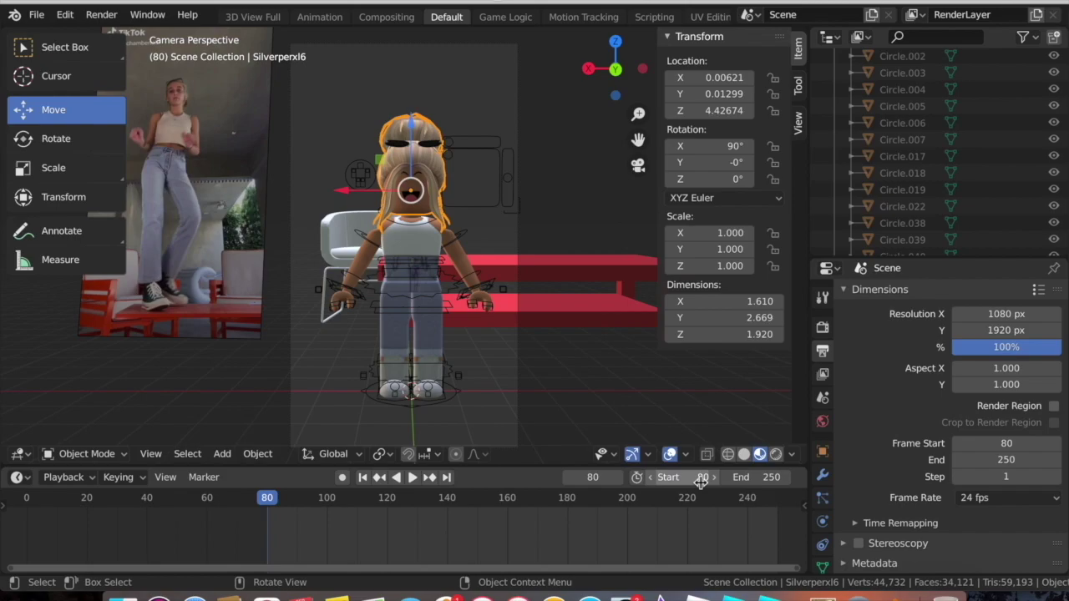
# Play the dance section and set the animation's end frame to 100.
pyautogui.click(412, 477)
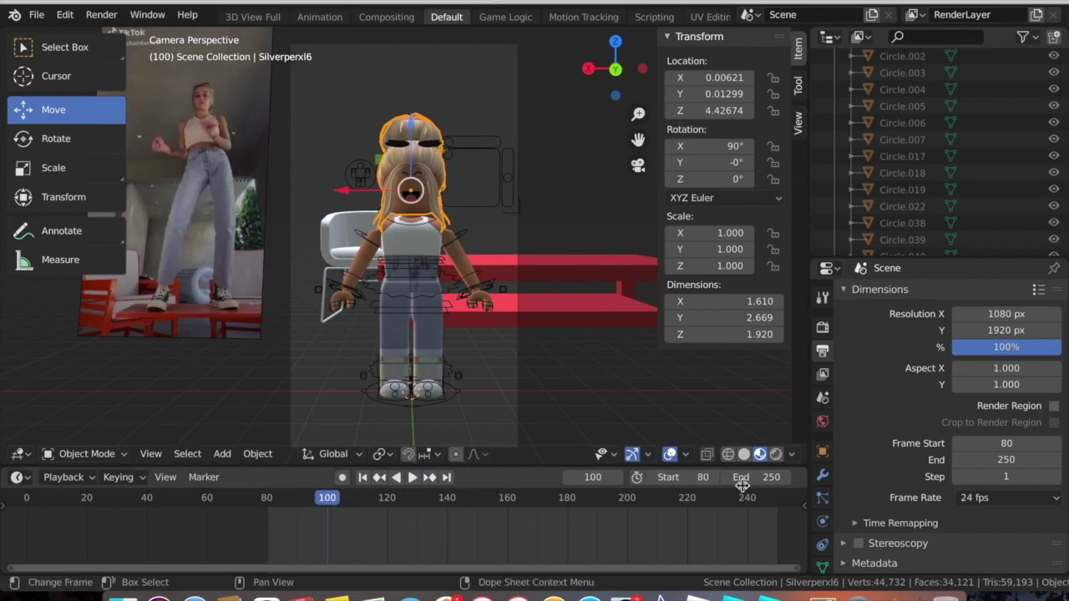
pyautogui.click(414, 477)
pyautogui.press('space')
pyautogui.click(405, 483)
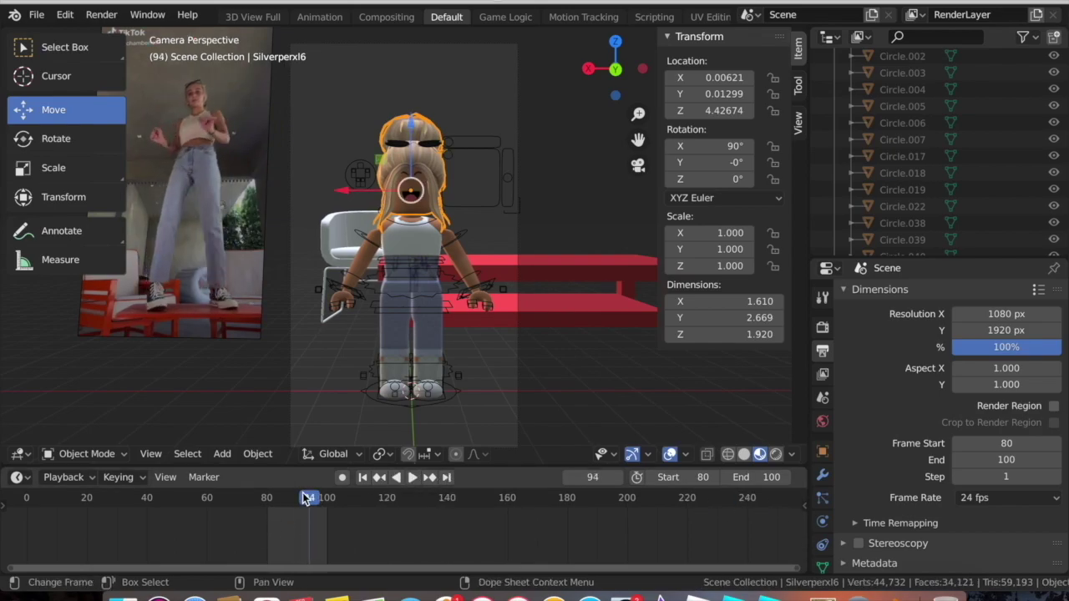
# Turn on automatic keyframing at frame 80 and switch the rig from Pose Mode to Object Mode.
pyautogui.moveTo(309, 498); pyautogui.dragTo(269, 500)
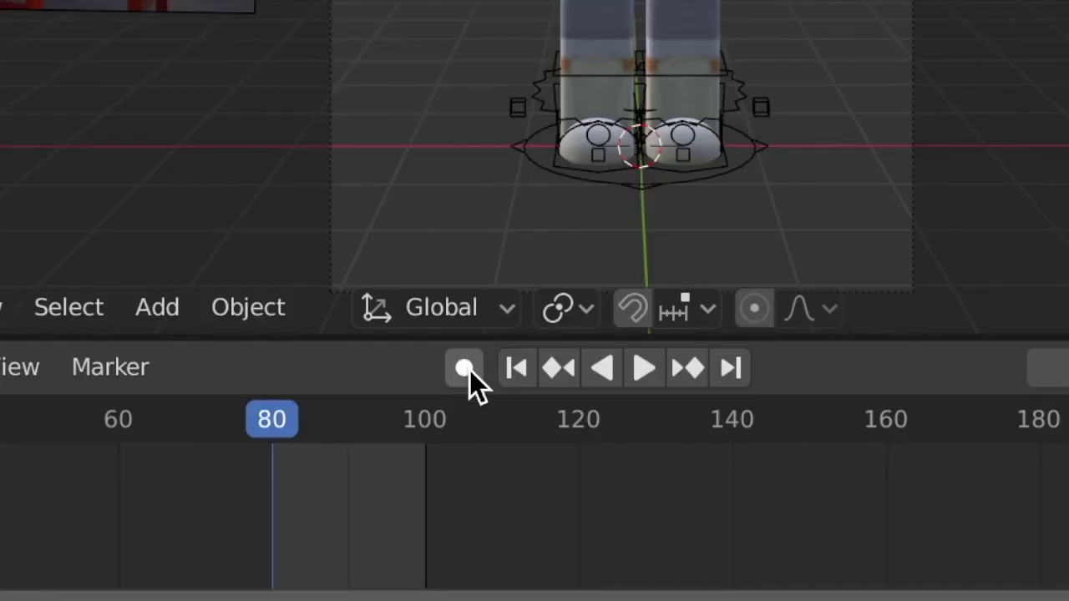
pyautogui.click(466, 369)
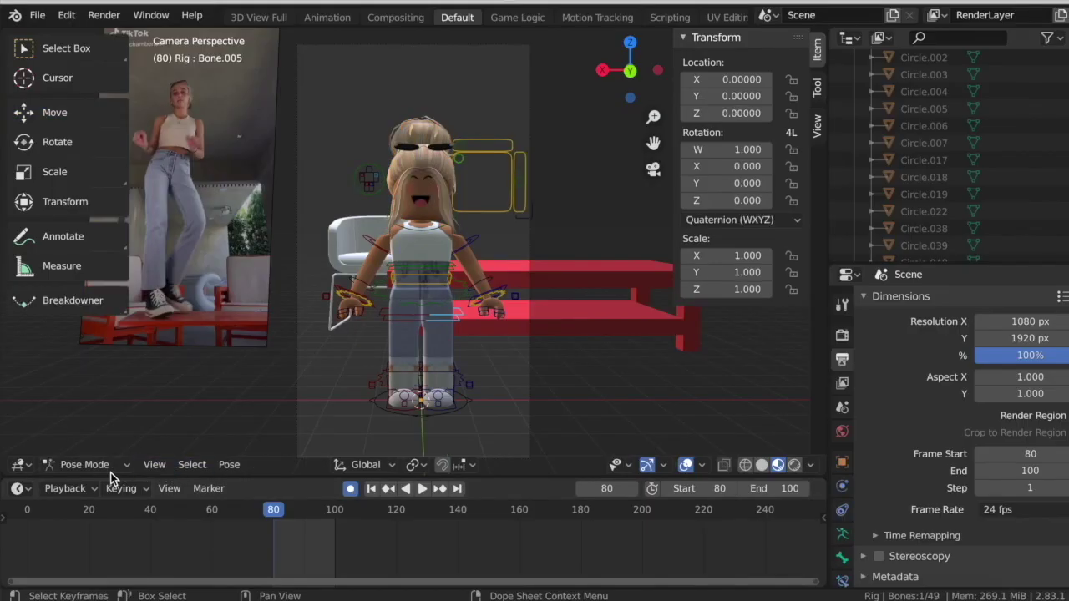
pyautogui.click(117, 466)
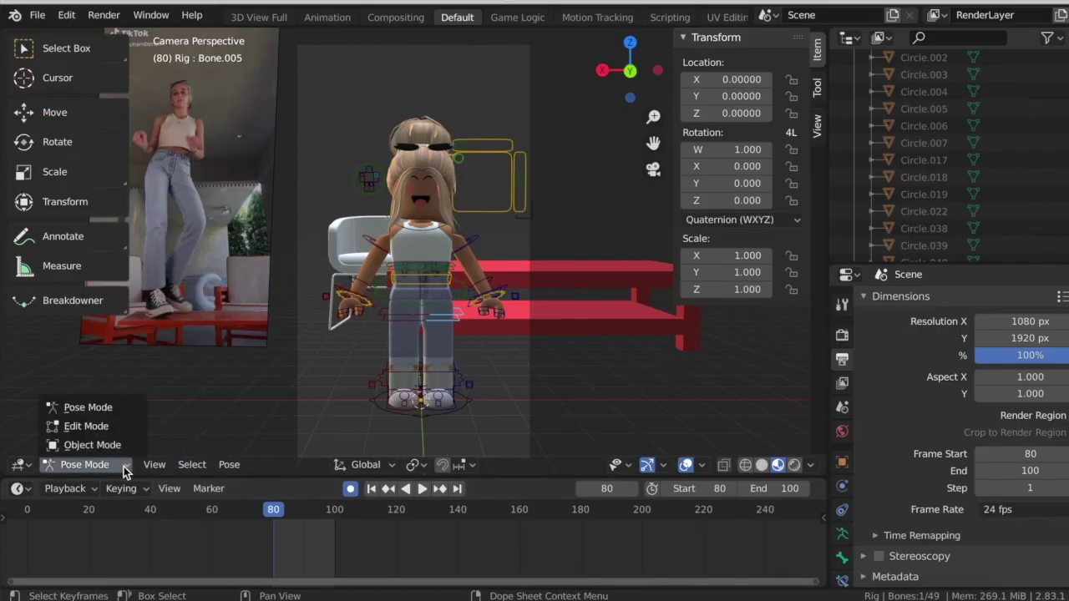
pyautogui.click(114, 447)
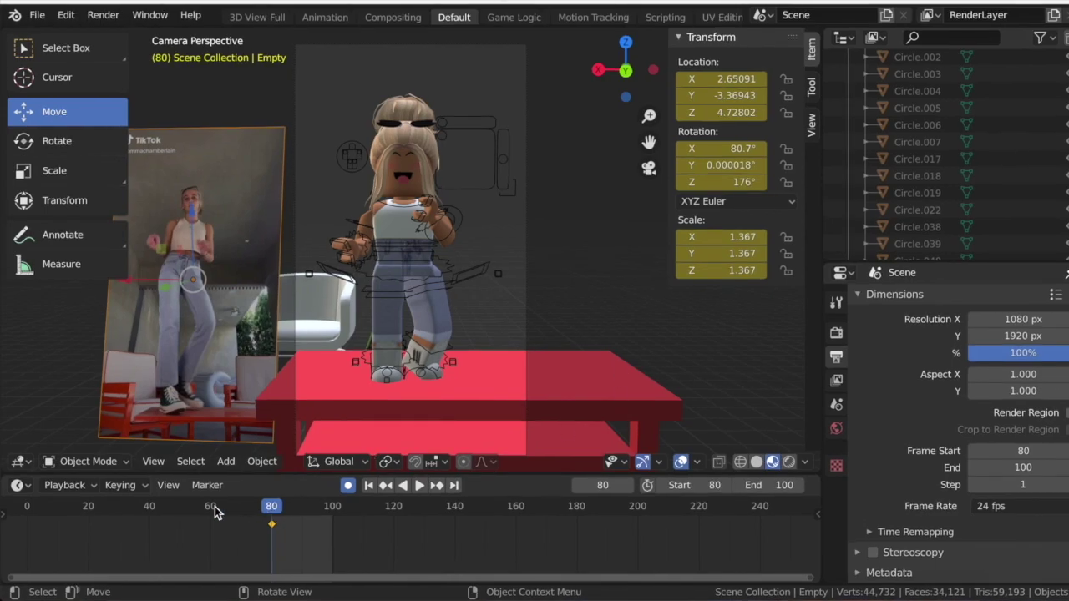
# At frame 85, rotate the rig's arm and hand bones to raise both hands as in the reference dance.
pyautogui.press('Right')
pyautogui.press('Right')
pyautogui.press('Right')
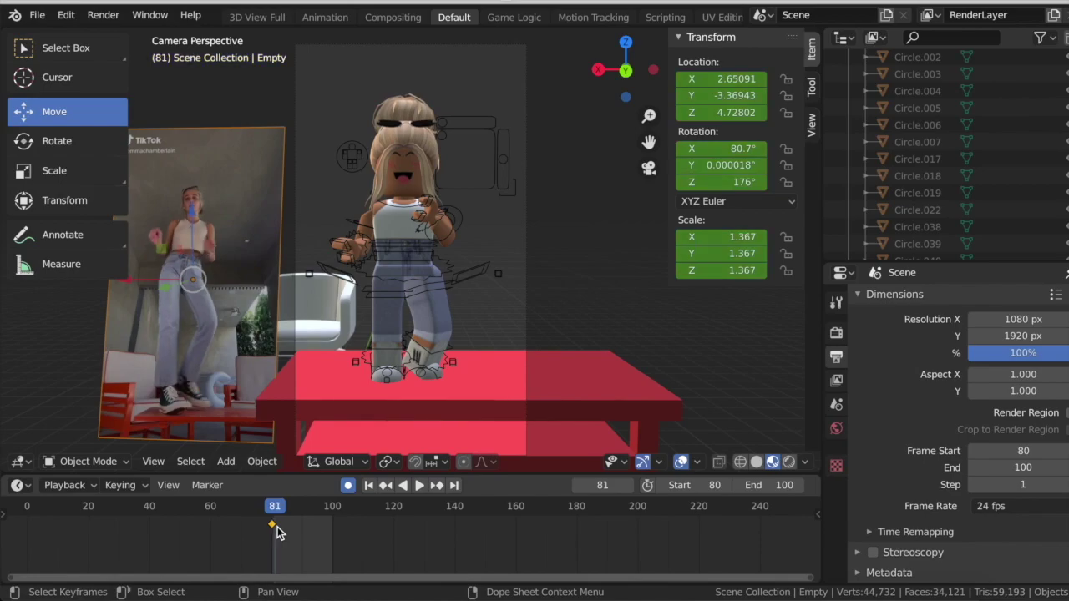
pyautogui.press('Right')
pyautogui.press('Right')
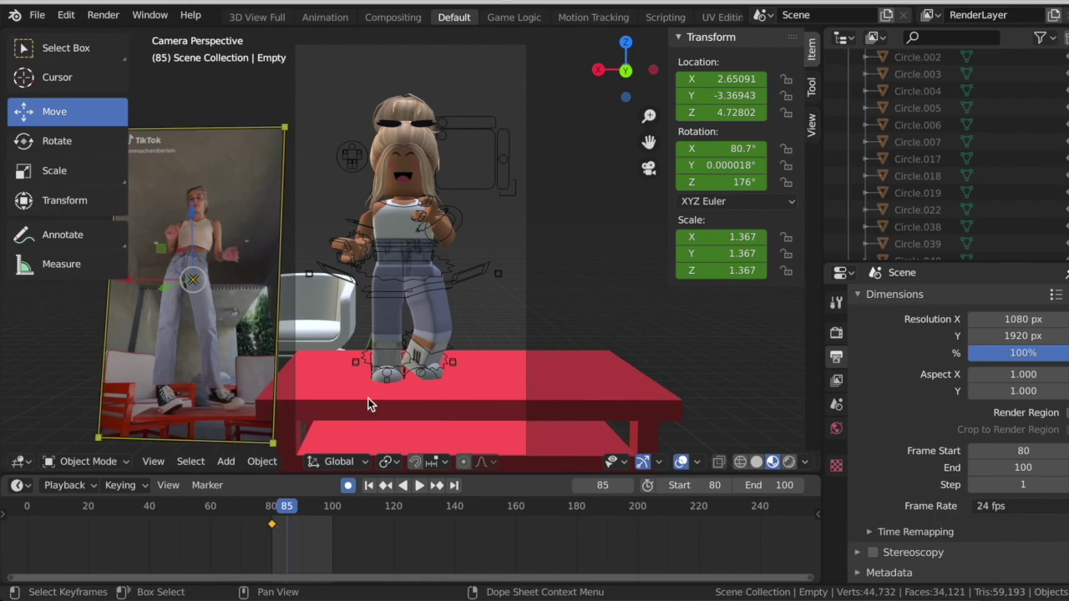
pyautogui.click(361, 234)
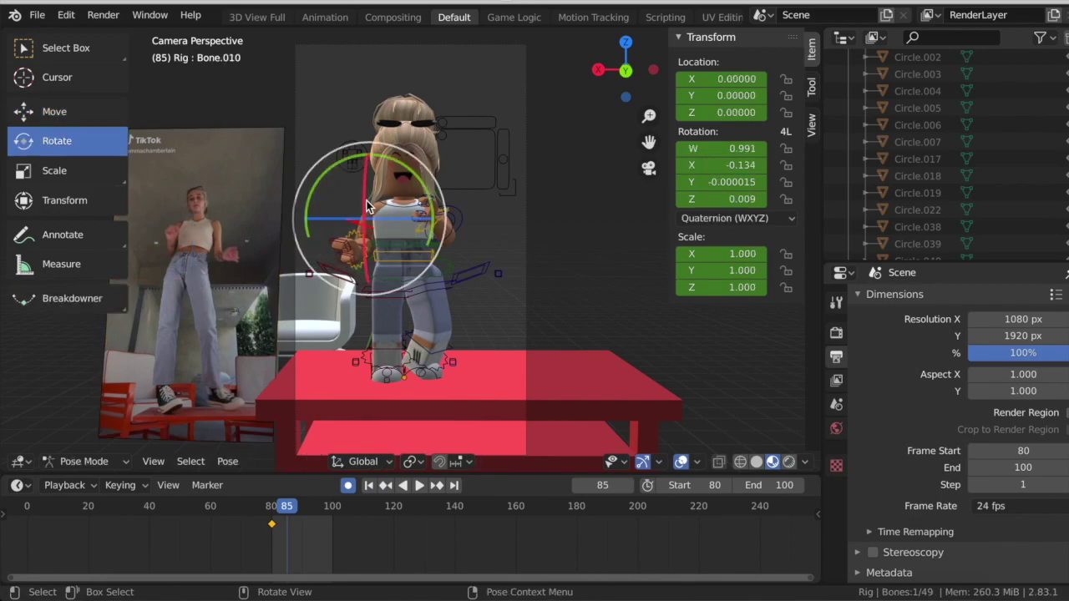
pyautogui.moveTo(361, 234); pyautogui.dragTo(344, 265)
pyautogui.moveTo(329, 185); pyautogui.dragTo(341, 177)
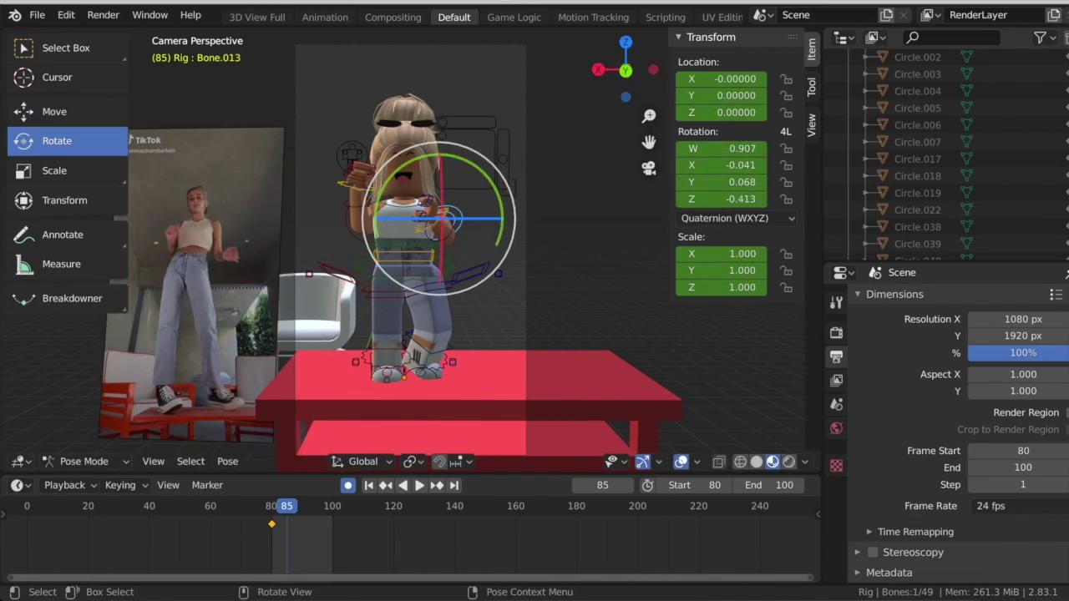
pyautogui.moveTo(451, 219); pyautogui.dragTo(493, 219)
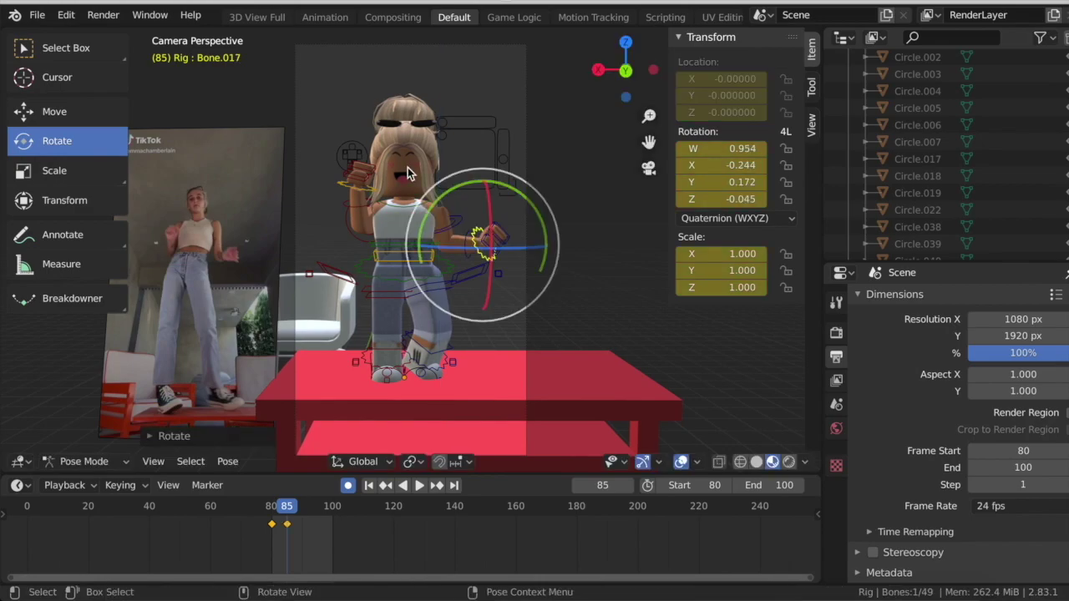
# At frame 85, rotate the rig's leg bone to match the leg position in the reference dance.
pyautogui.click(405, 172)
pyautogui.moveTo(359, 136); pyautogui.dragTo(357, 139)
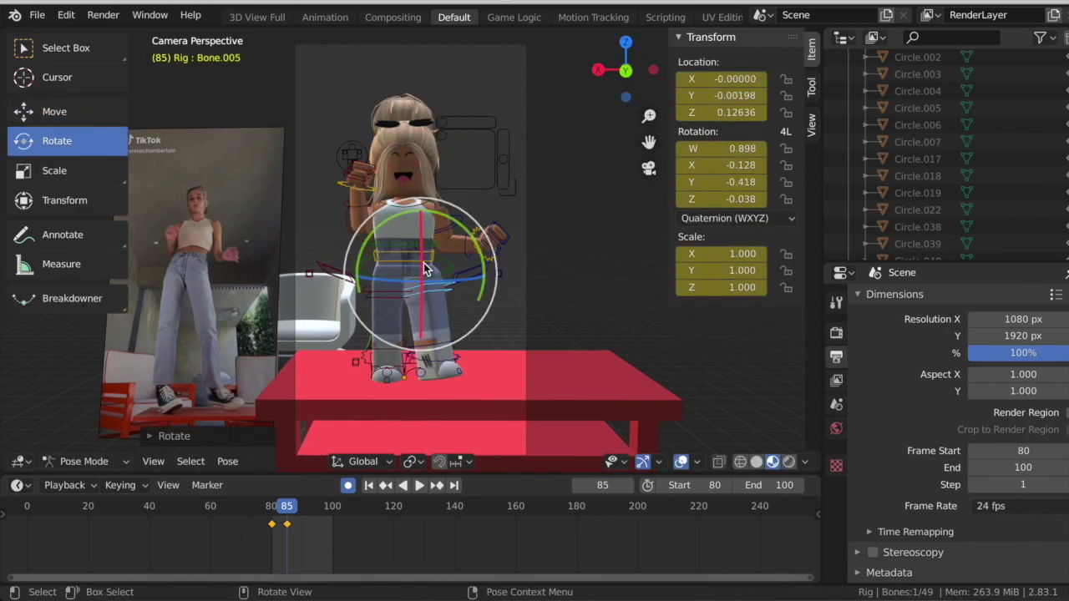
pyautogui.moveTo(422, 263); pyautogui.dragTo(434, 284)
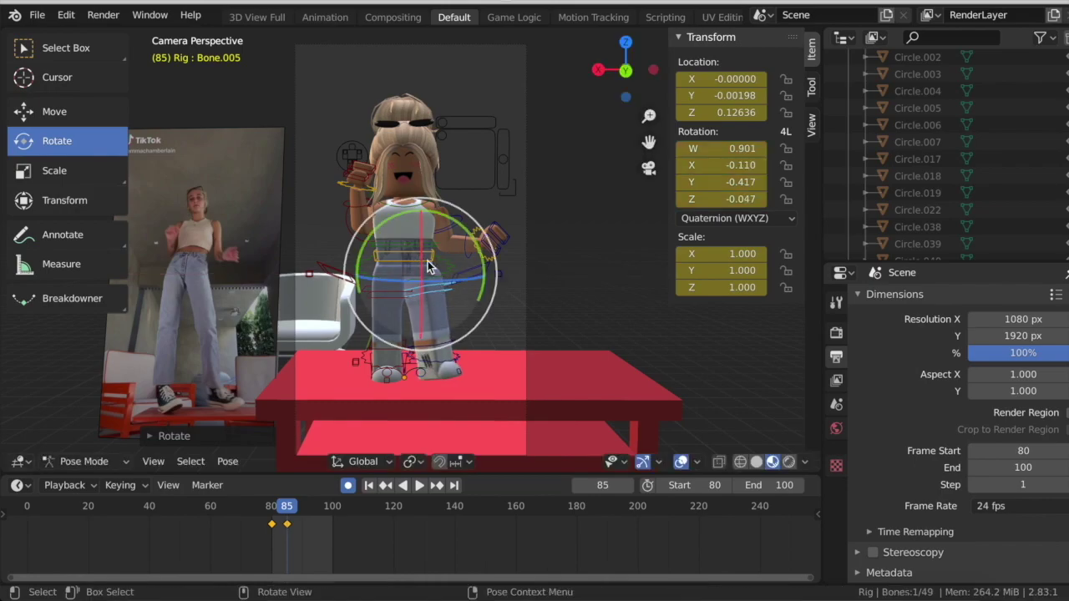
# Advance to frame 90 and rotate the bones of both arms to follow the reference dance.
pyautogui.press('Right')
pyautogui.press('Right')
pyautogui.press('Right')
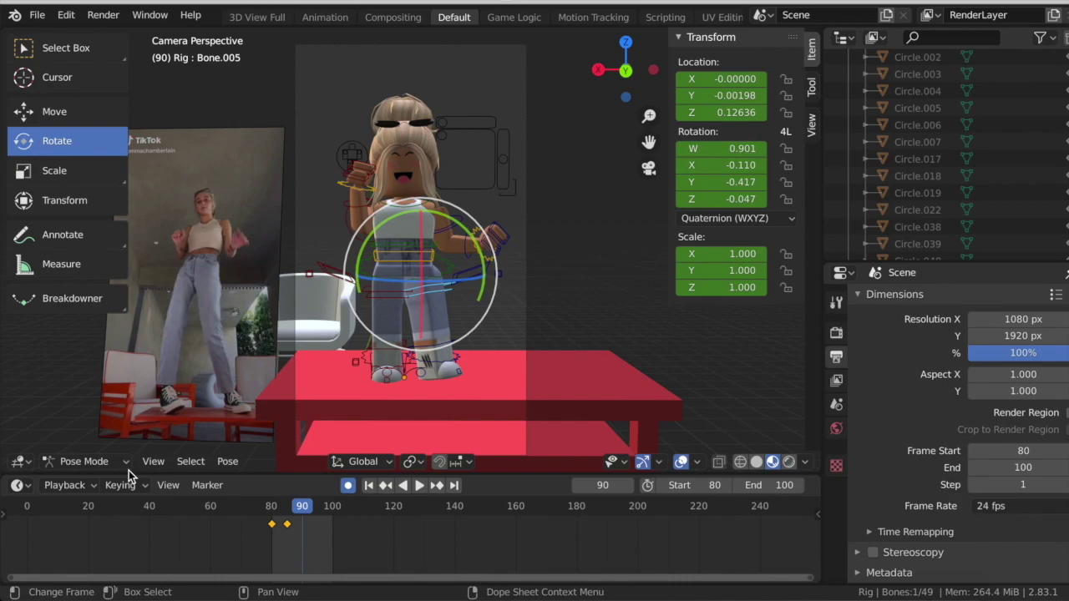
pyautogui.click(497, 210)
pyautogui.moveTo(494, 199); pyautogui.dragTo(470, 182)
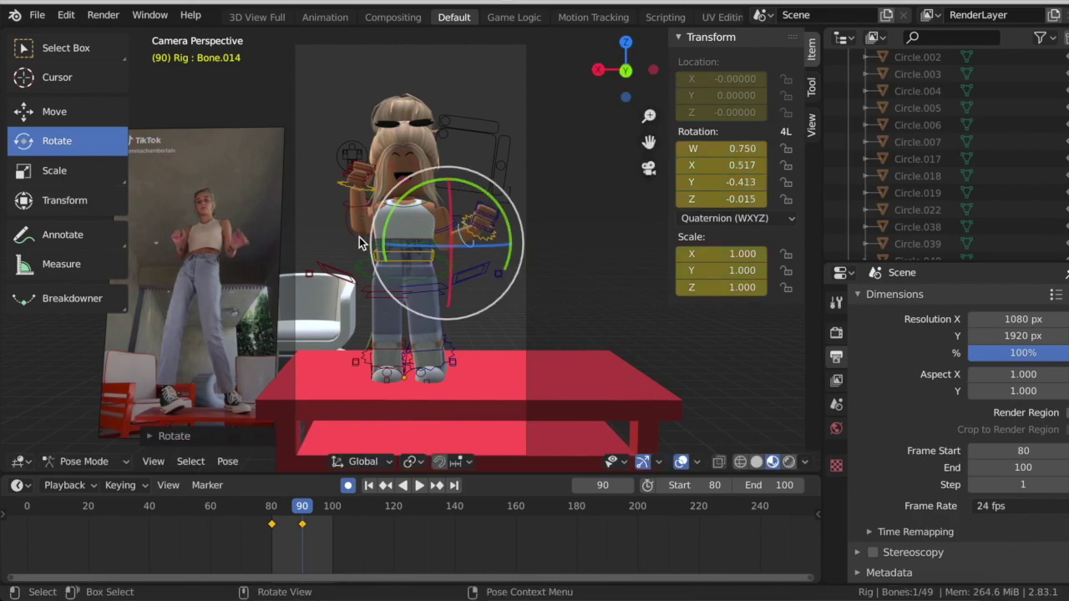
pyautogui.click(355, 186)
pyautogui.moveTo(321, 172); pyautogui.dragTo(325, 170)
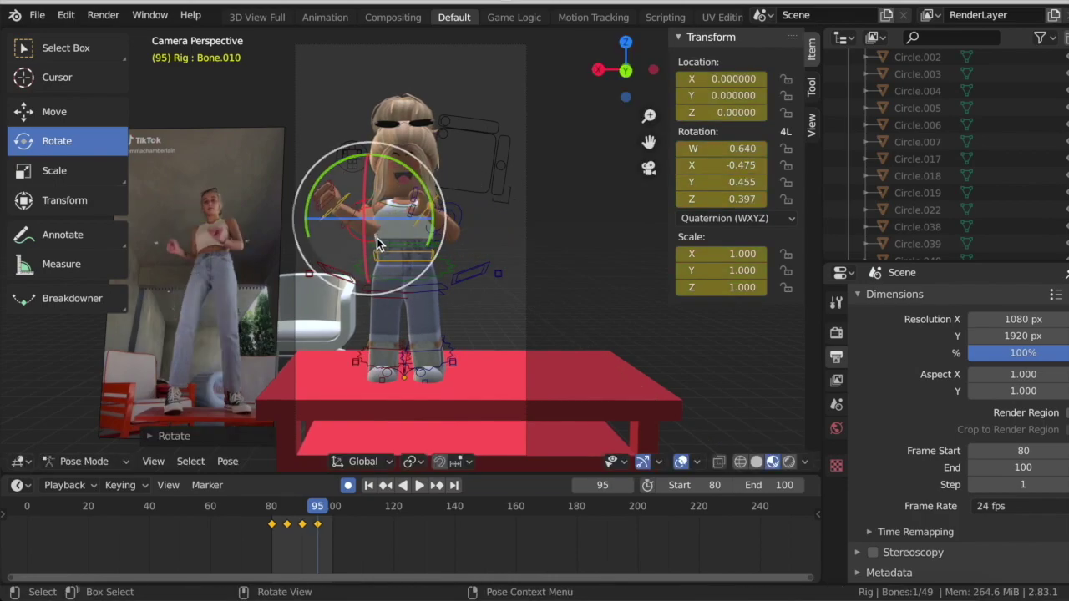
# At frame 100, rotate the rig's arm and leg bones to match the reference pose and play back the animation.
pyautogui.press('Right')
pyautogui.press('Right')
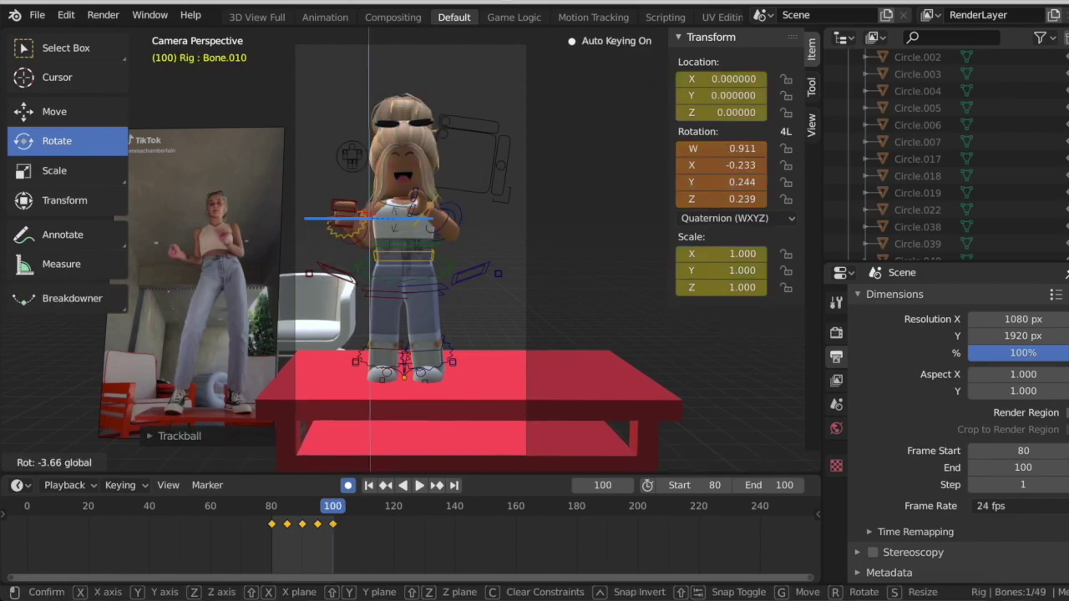
pyautogui.moveTo(358, 214); pyautogui.dragTo(448, 214)
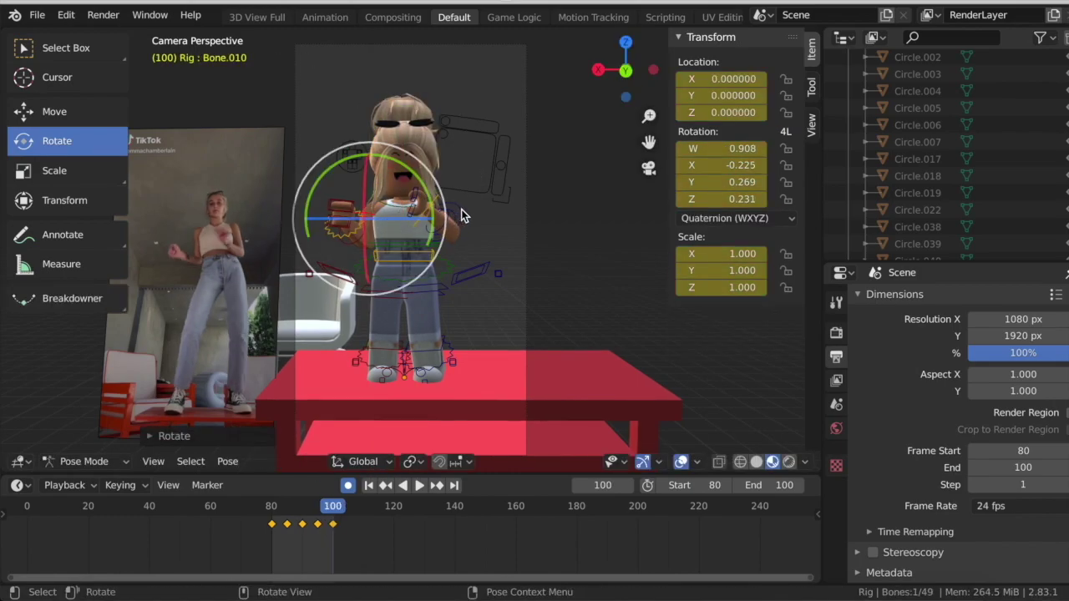
pyautogui.click(447, 215)
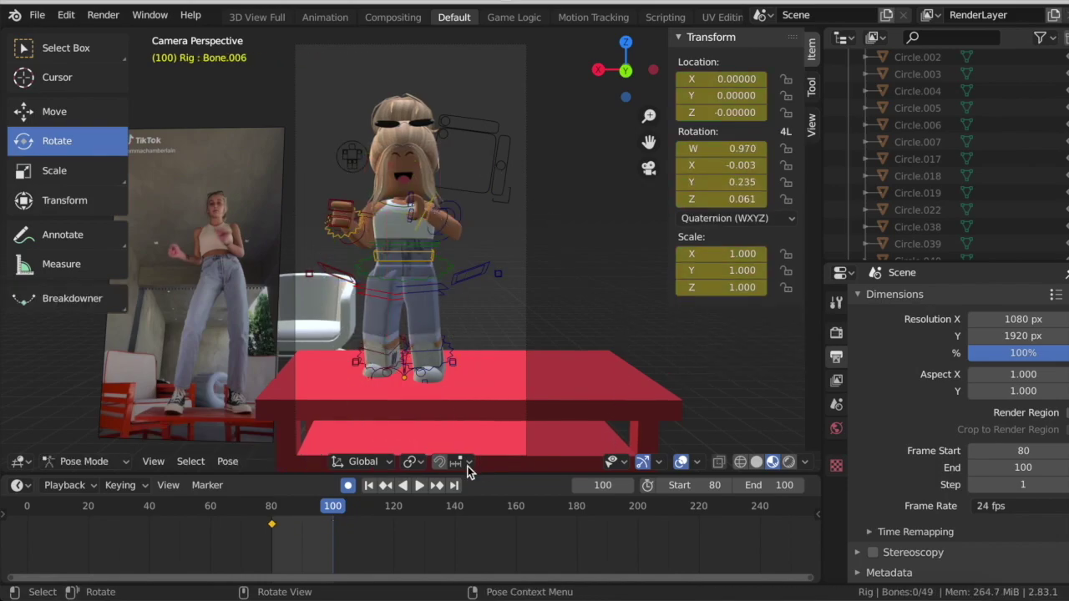
pyautogui.click(419, 485)
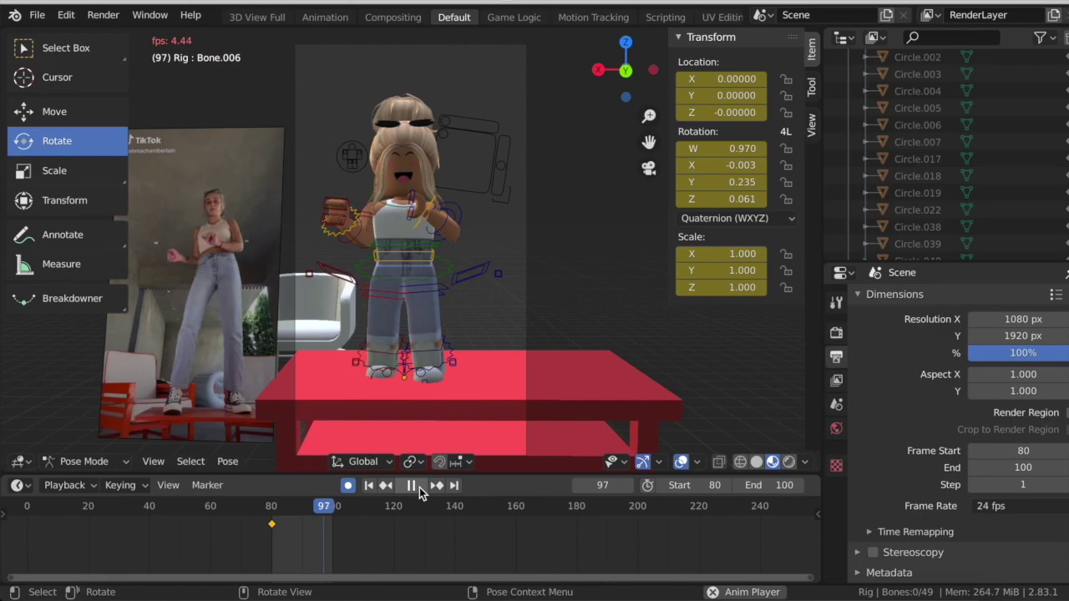
pyautogui.click(420, 487)
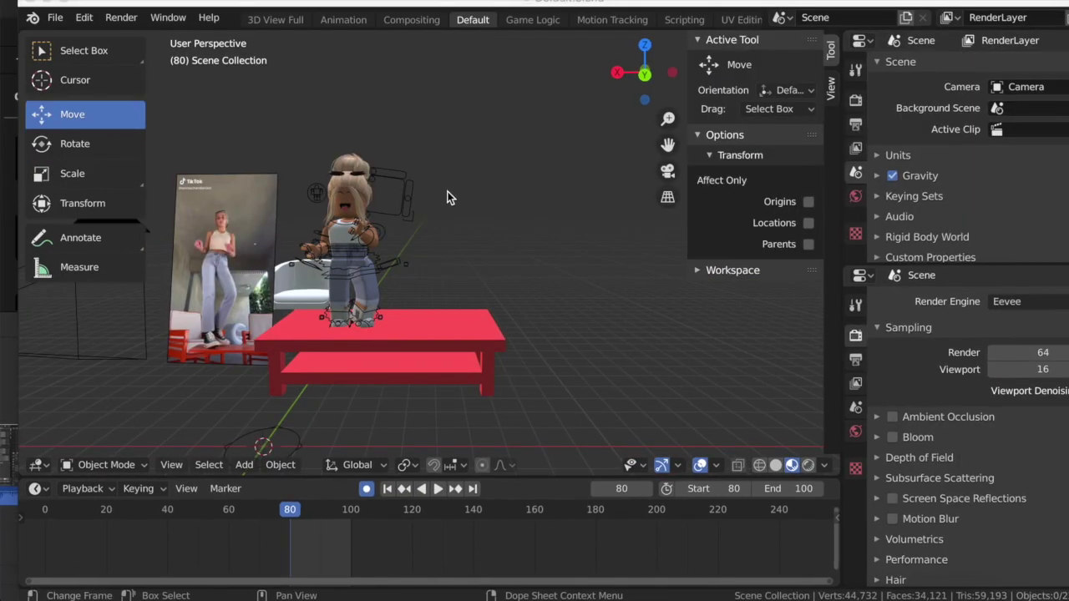
# Add a plane mesh to the scene and raise it along Z to about 2.15.
pyautogui.hotkey('shift', 'a')
pyautogui.moveTo(364, 54)
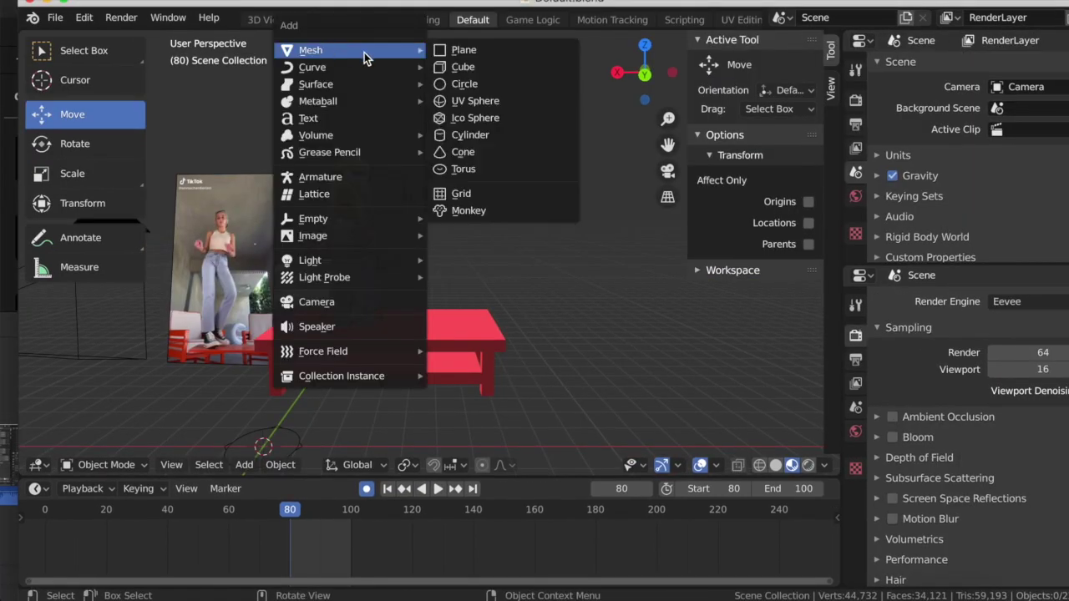
pyautogui.click(461, 50)
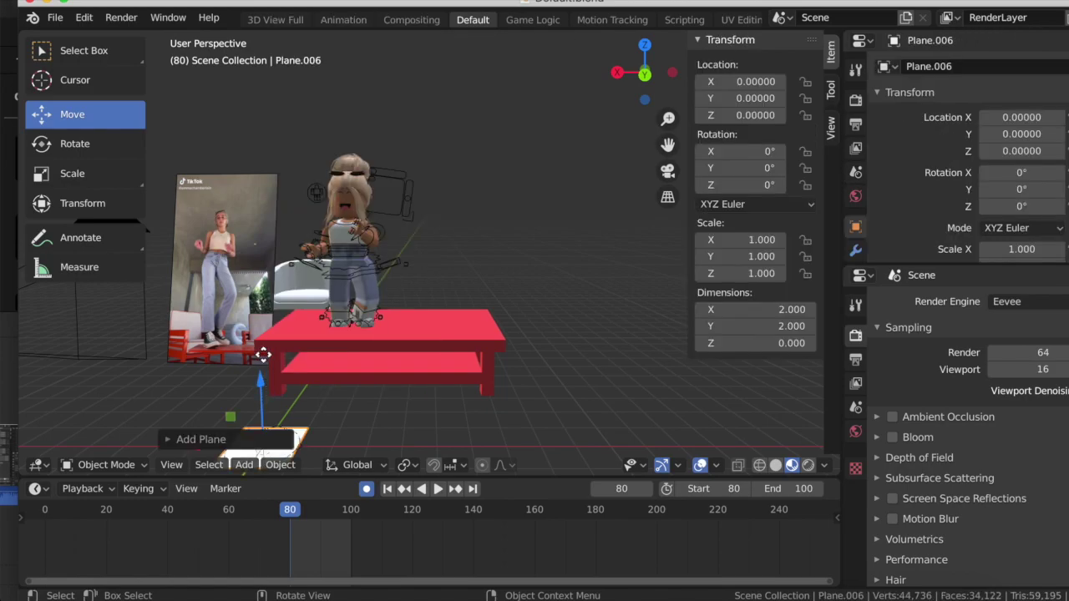
pyautogui.press('g')
pyautogui.press('z')
pyautogui.click(272, 309)
# Stand the plane upright with an X rotation of 90° and scale it up to about 7.97.
pyautogui.click(727, 151)
pyautogui.write('90')
pyautogui.press('Return')
pyautogui.press('s')
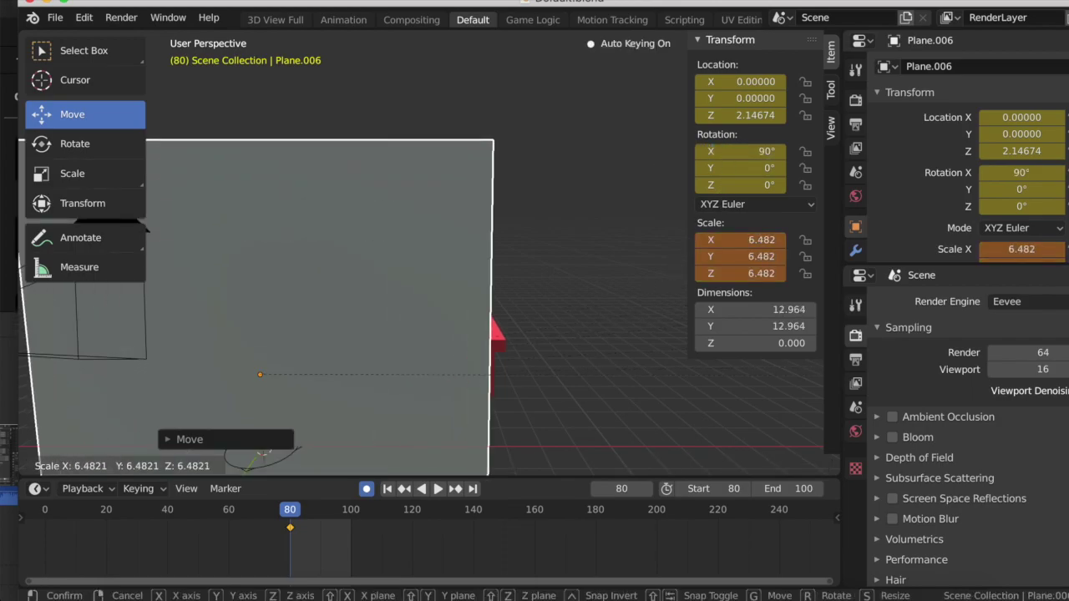
pyautogui.click(232, 410)
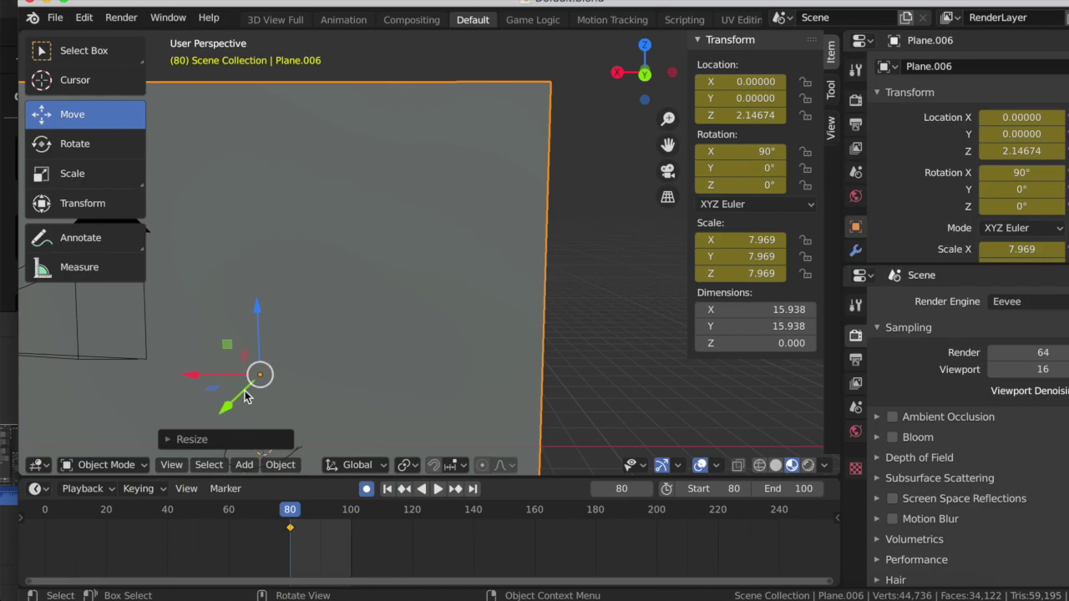
# Place the plane behind the avatar at about X -1.87, Y -5.68, Z 3.56 and view it through the active camera.
pyautogui.press('g')
pyautogui.press('y')
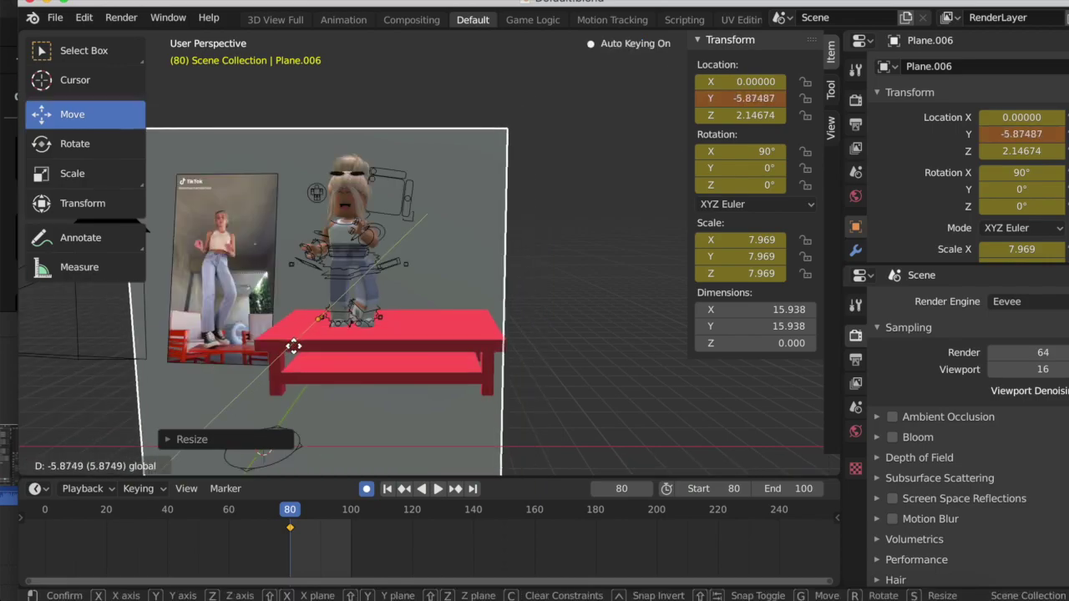
pyautogui.click(283, 283)
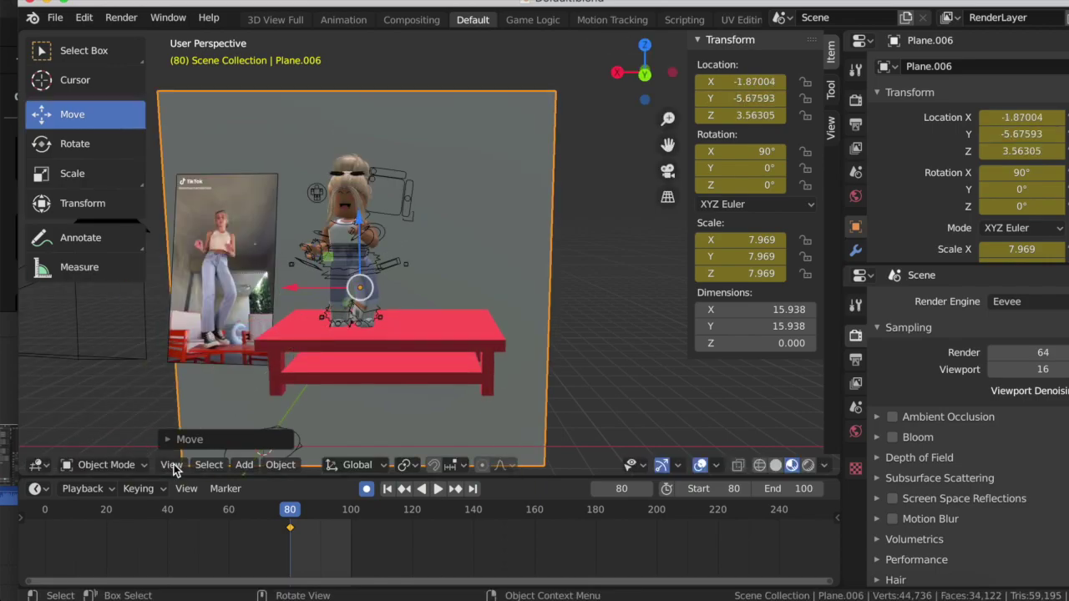
pyautogui.click(174, 465)
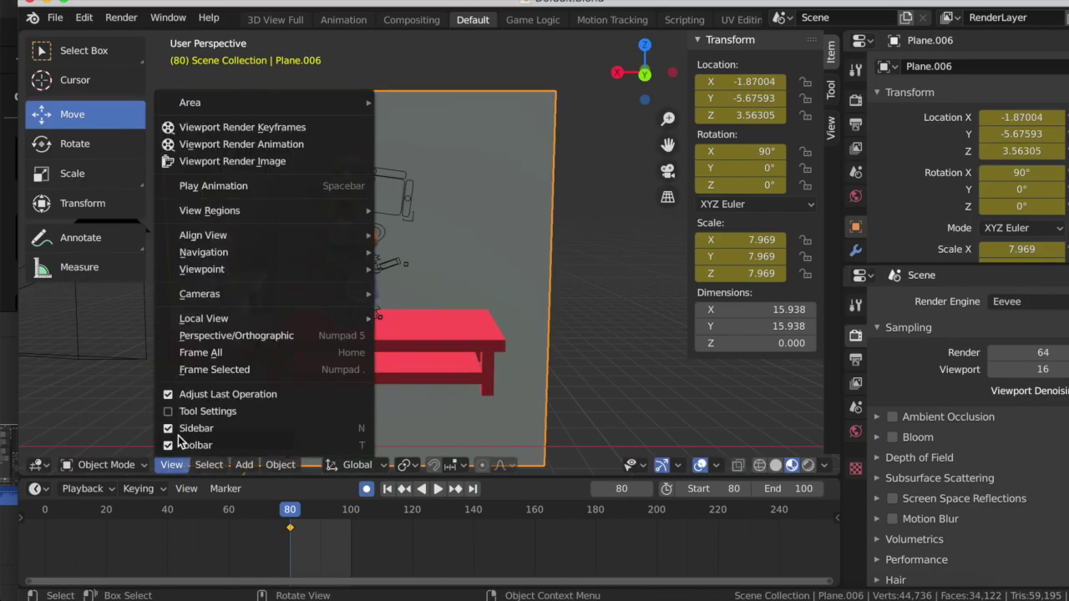
pyautogui.moveTo(199, 293)
pyautogui.click(429, 309)
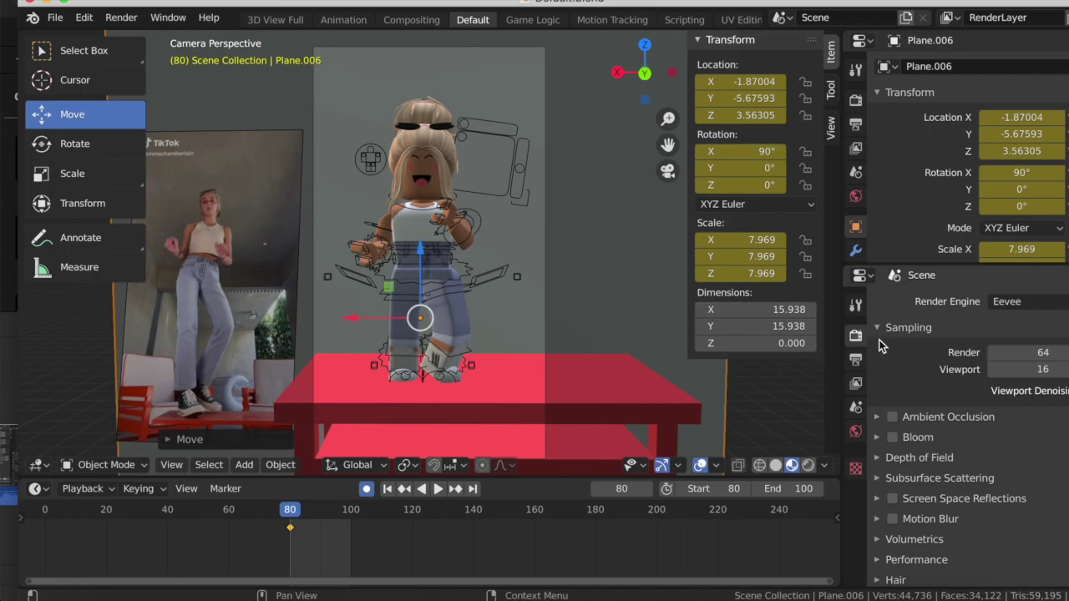
# Create a new material for the backdrop plane and set its base color to light cyan.
pyautogui.scroll(-5, 860, 209)
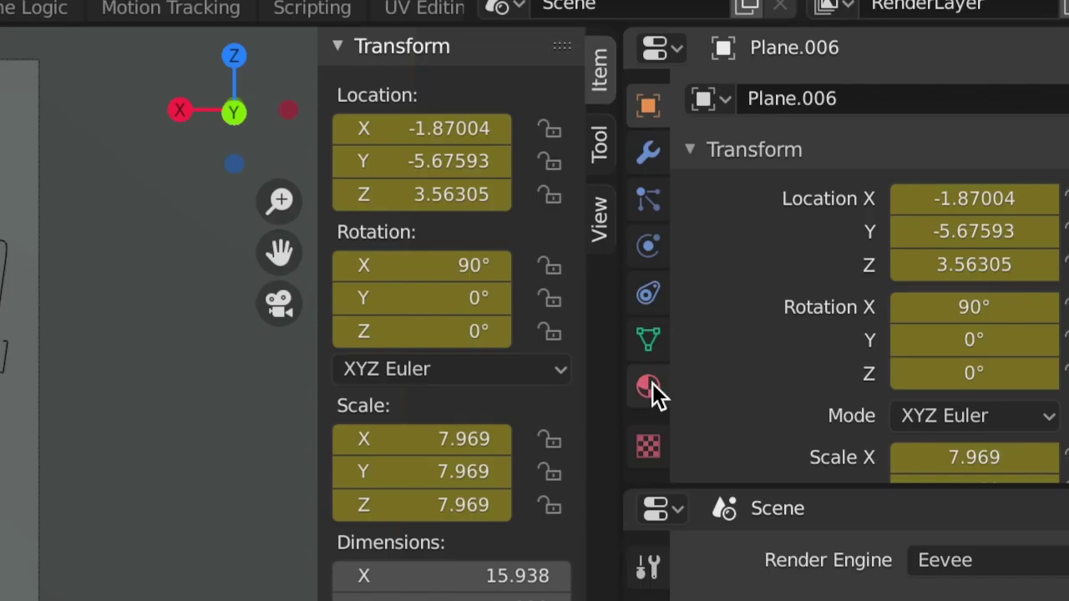
pyautogui.click(648, 387)
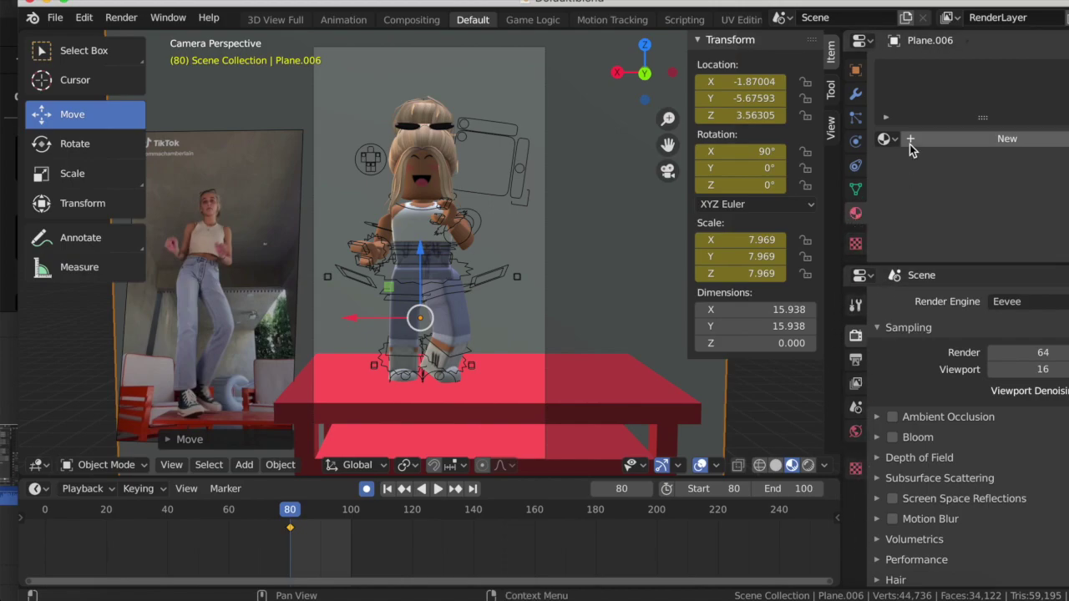
pyautogui.click(937, 145)
pyautogui.scroll(5, 939, 226)
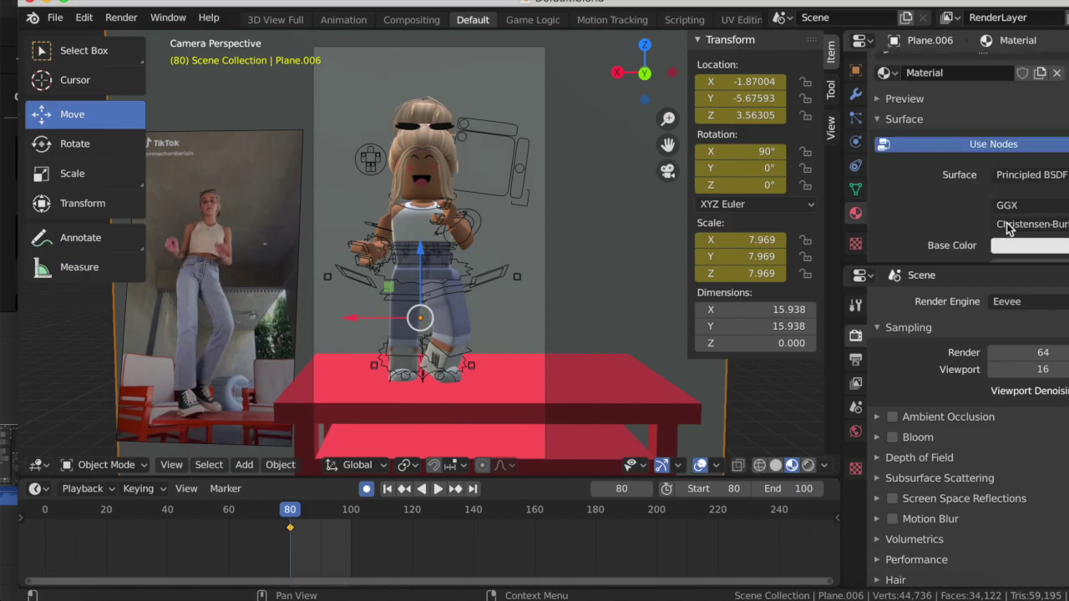
pyautogui.scroll(-3, 1007, 227)
pyautogui.click(1001, 225)
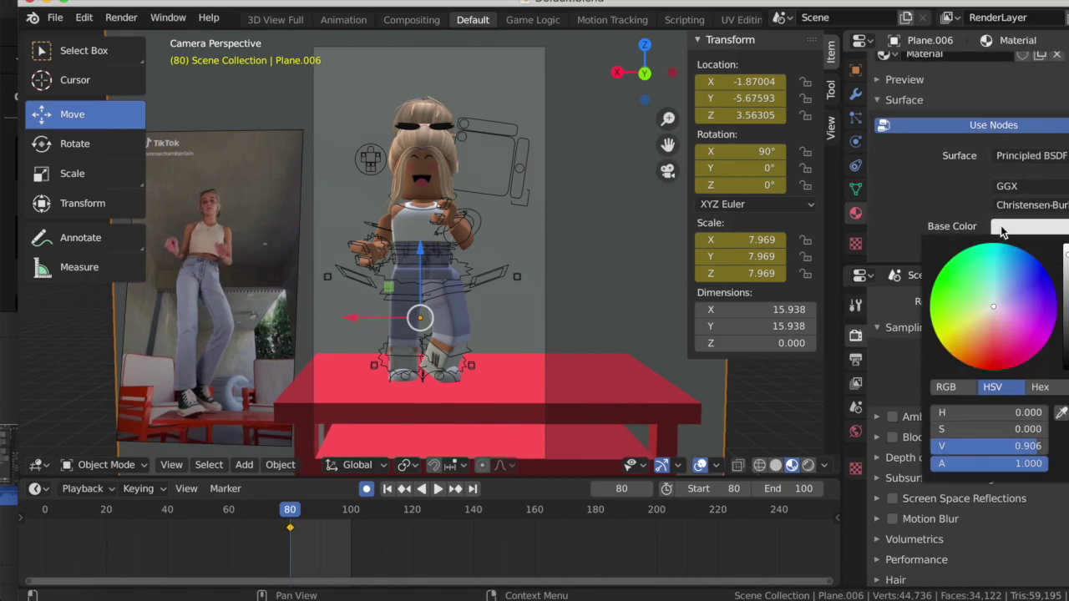
pyautogui.click(1012, 291)
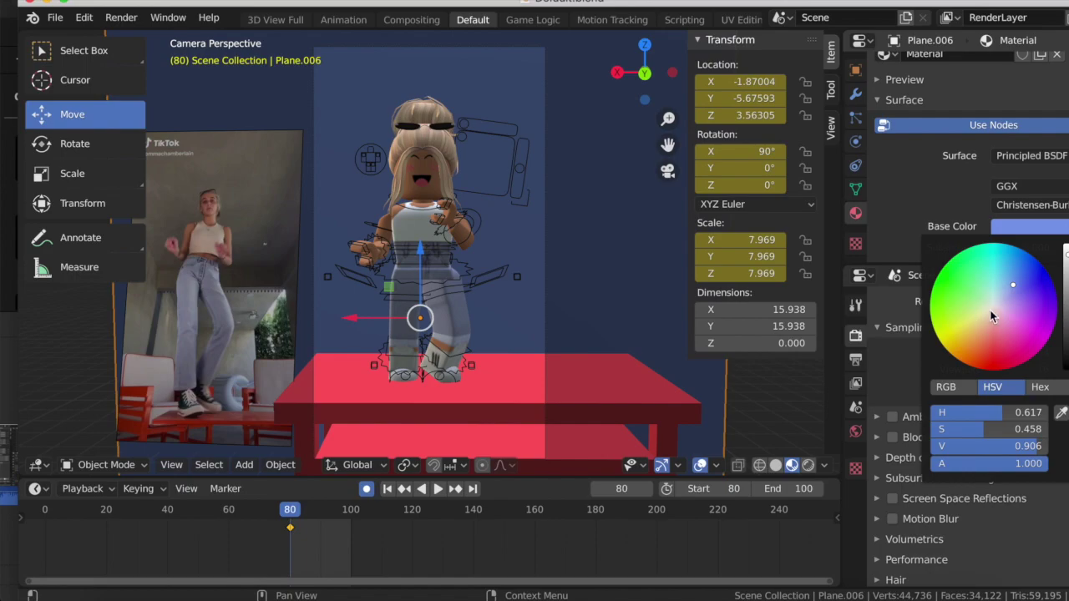
pyautogui.moveTo(1013, 285); pyautogui.dragTo(995, 287)
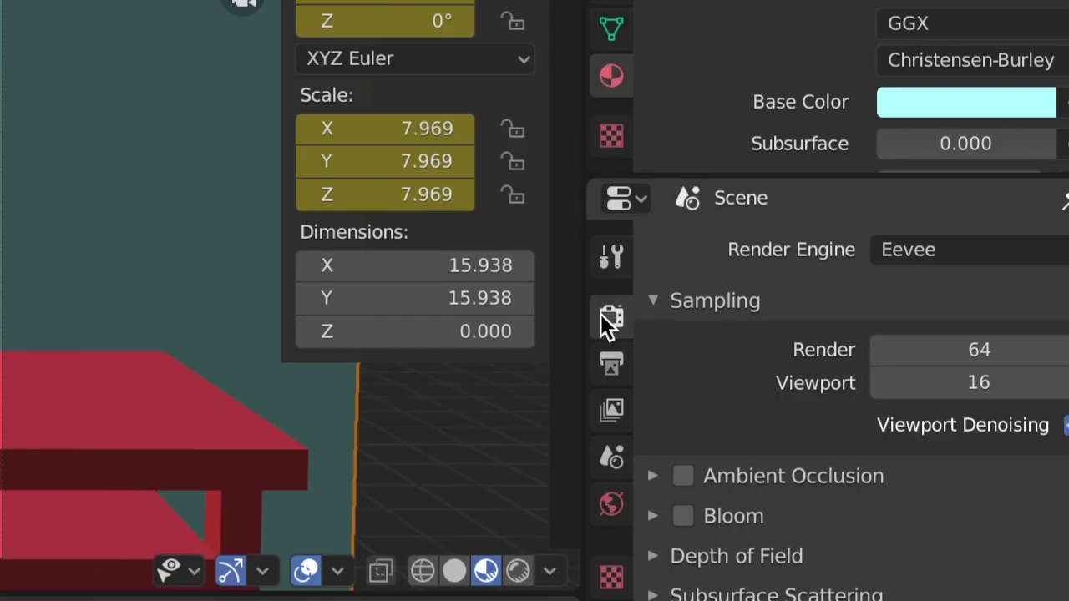
# Check the available render engines, keep Eevee, and switch the viewport to rendered shading.
pyautogui.click(914, 250)
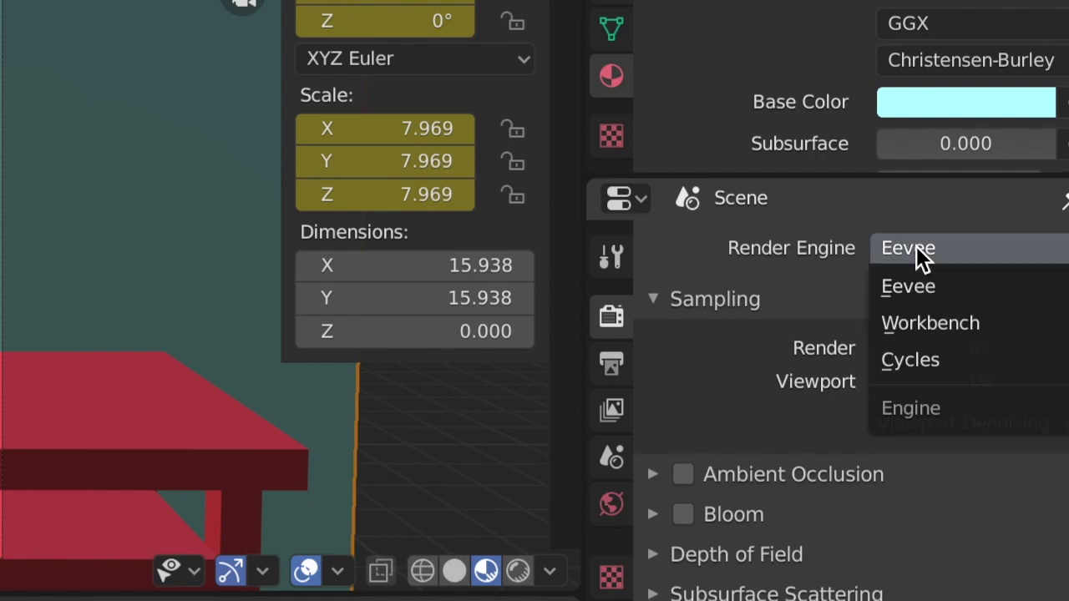
pyautogui.click(904, 365)
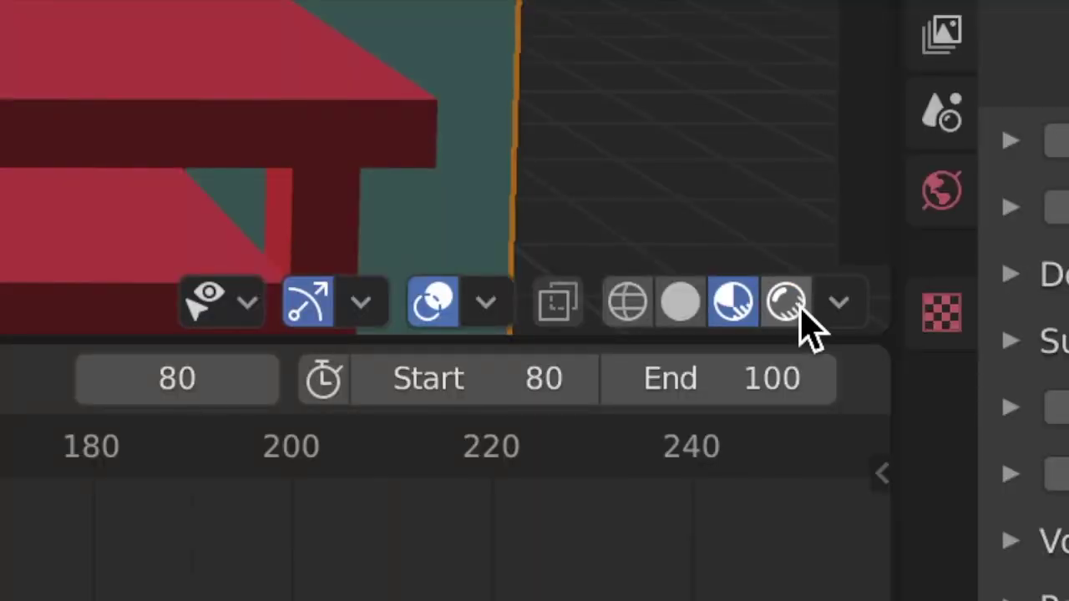
pyautogui.click(789, 313)
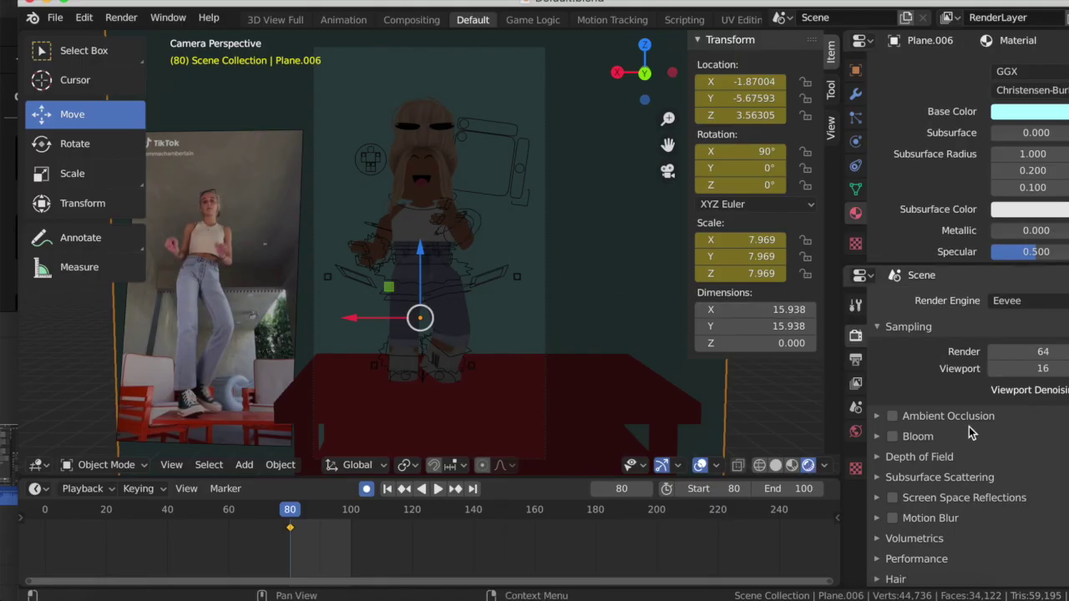
# Enable nodes for the world surface and assign an Environment Texture to its background color.
pyautogui.click(857, 433)
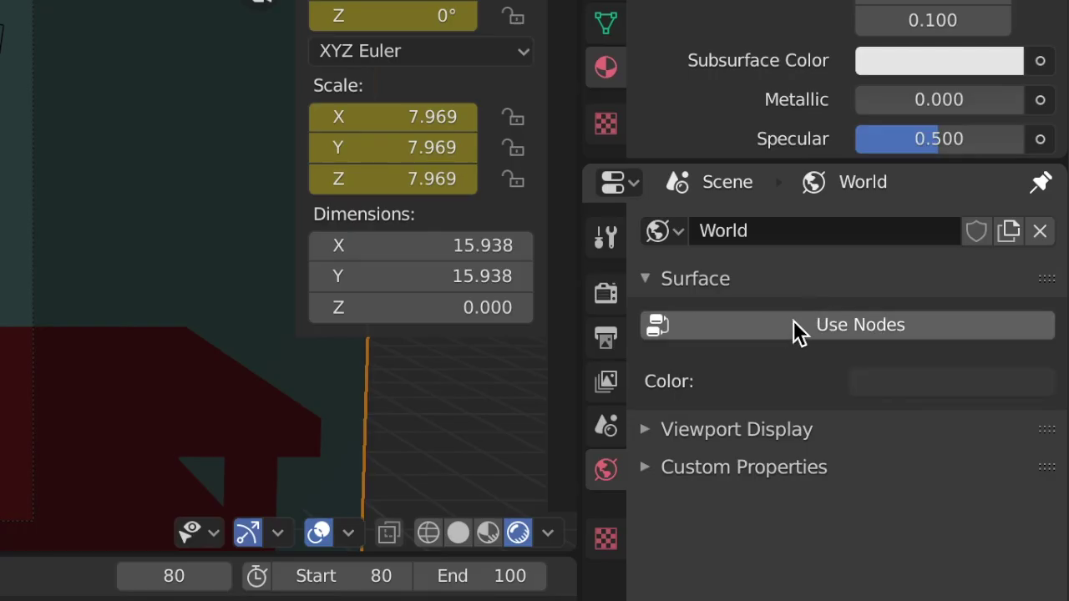
pyautogui.click(941, 352)
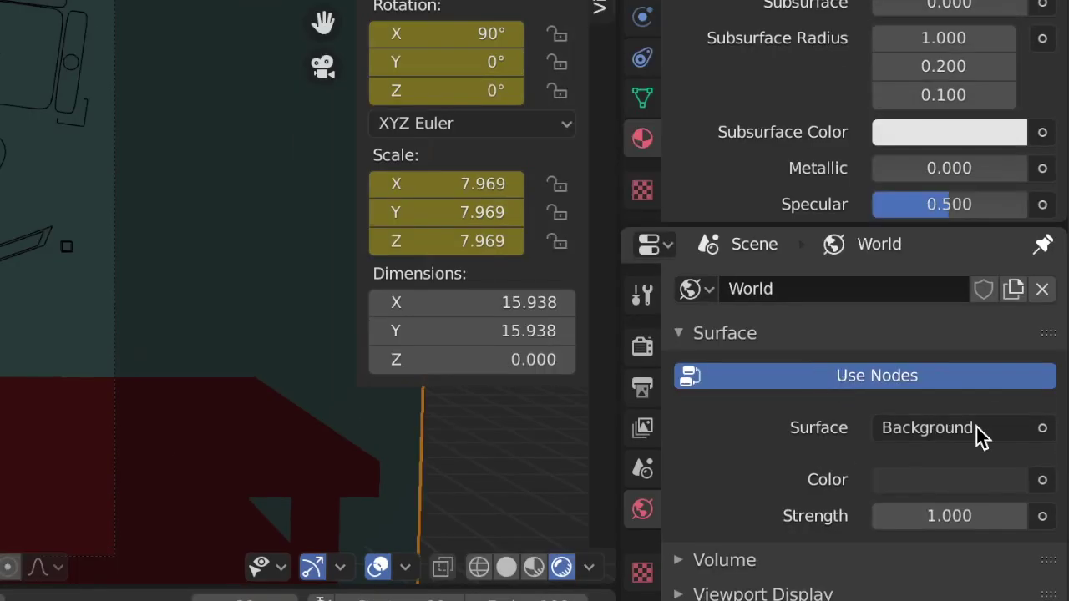
pyautogui.click(1043, 482)
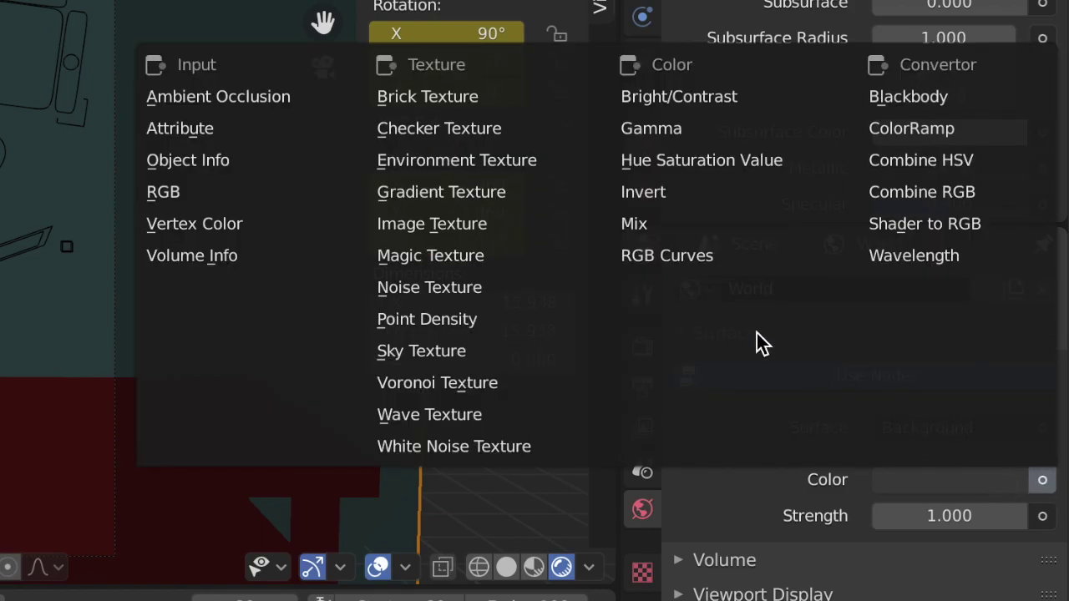
pyautogui.click(447, 162)
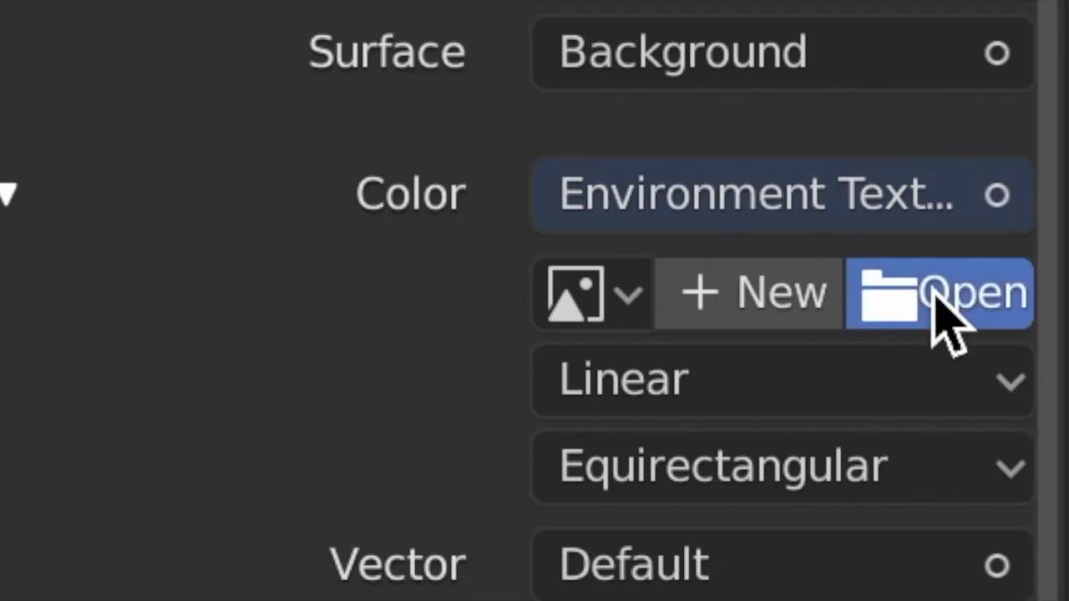
# Load kloppenheim_01_4k (1).hdr as the world's environment texture image.
pyautogui.click(937, 301)
pyautogui.scroll(-15, 189, 192)
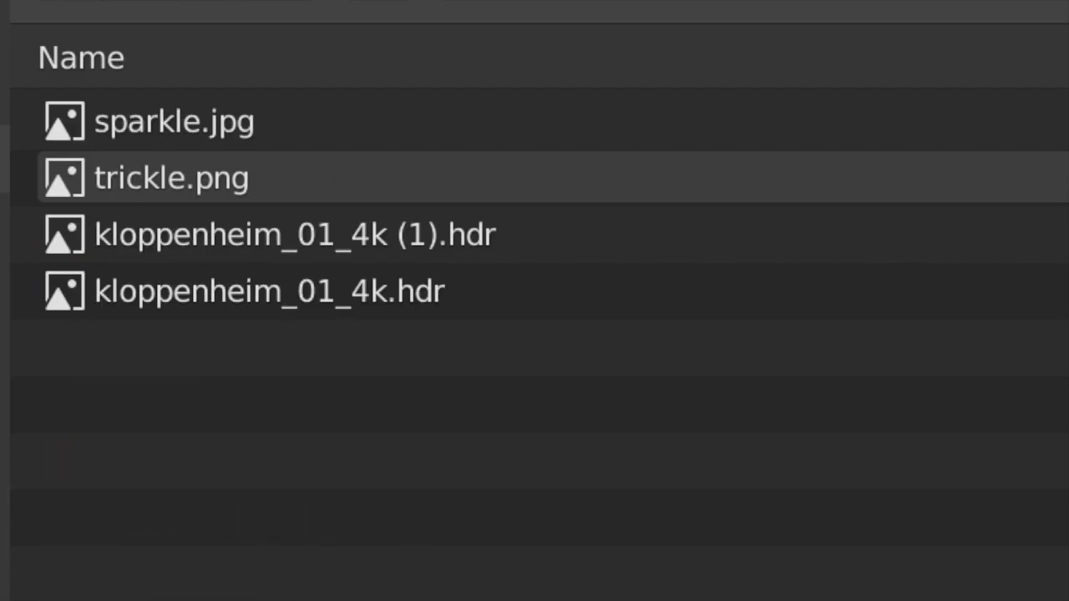
pyautogui.click(275, 250)
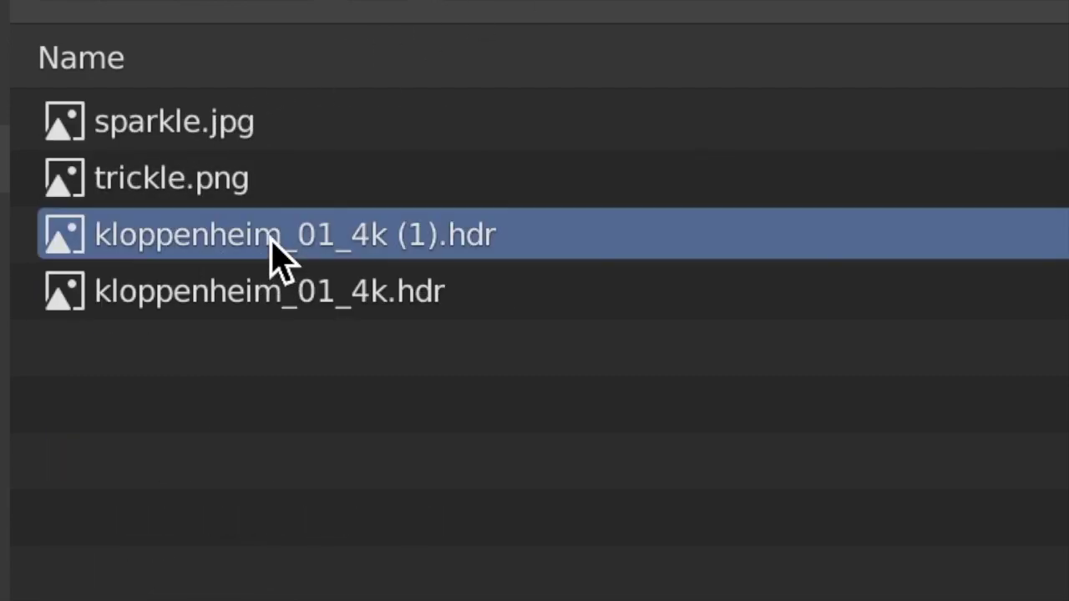
pyautogui.doubleClick(276, 250)
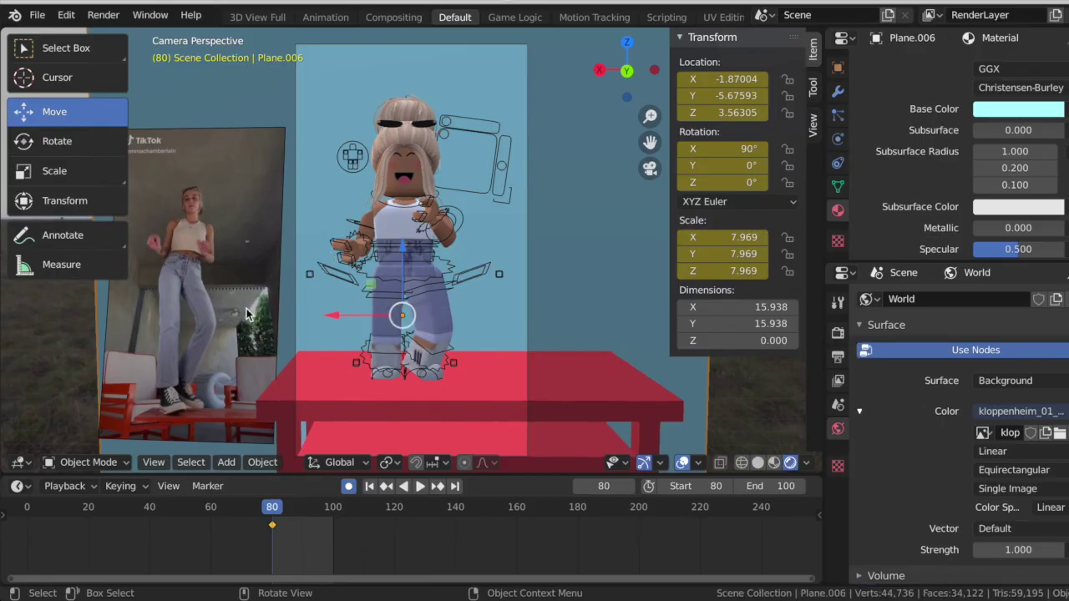
# Delete the TikTok reference video plane from the scene.
pyautogui.press('Delete')
pyautogui.scroll(-2, 919, 466)
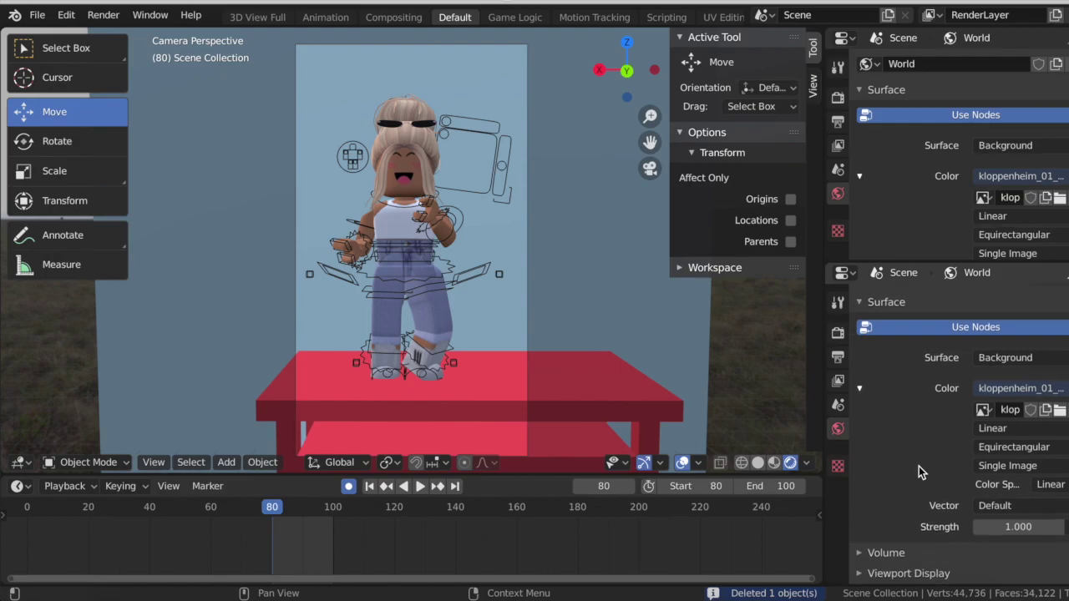
# Set the render output file format to AVI JPEG.
pyautogui.scroll(2, 918, 466)
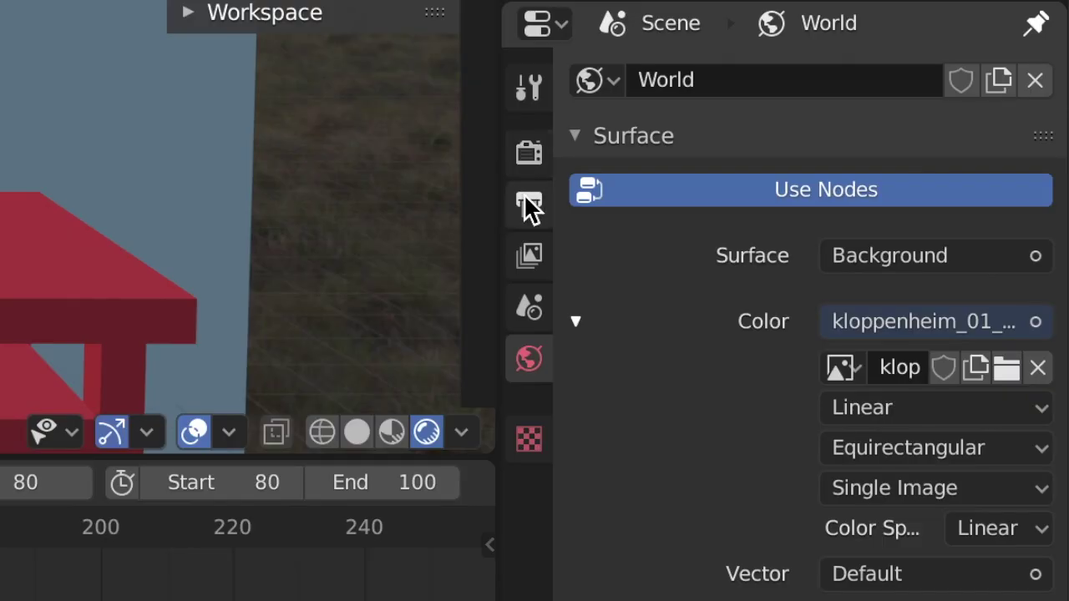
pyautogui.click(530, 206)
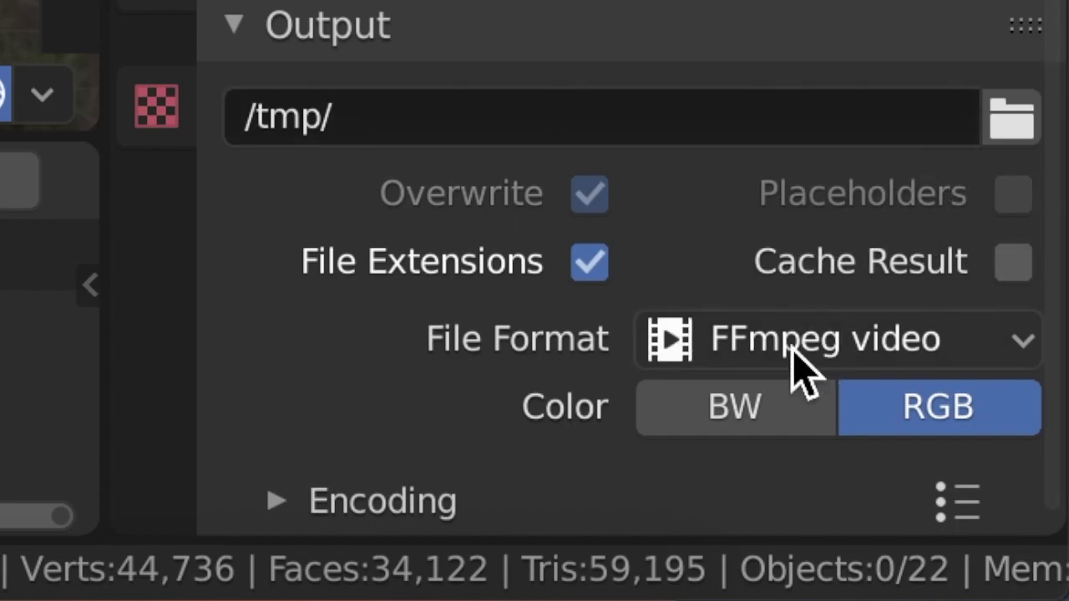
pyautogui.click(852, 346)
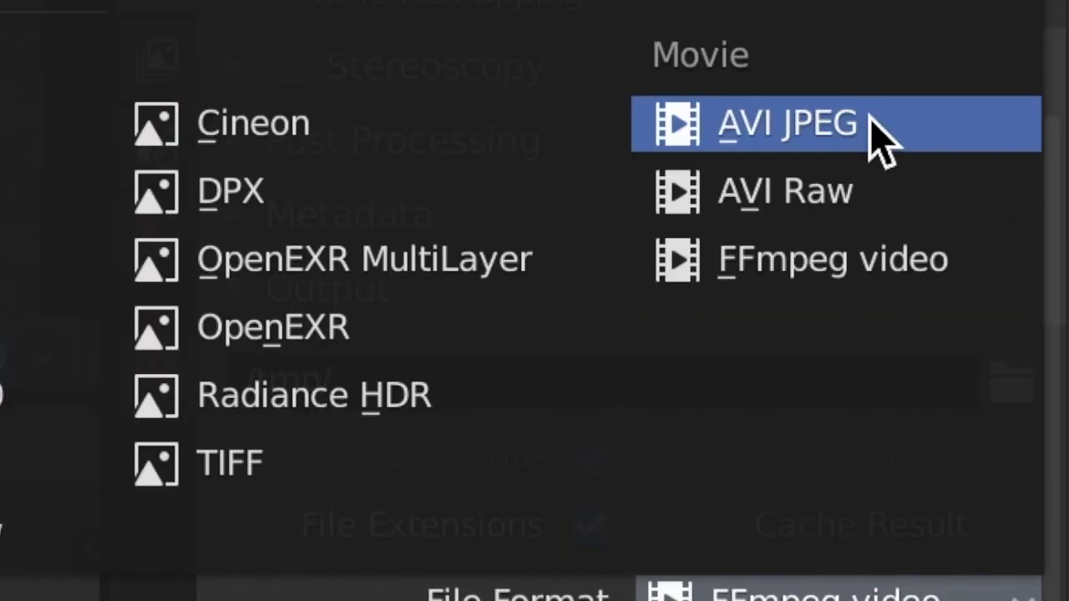
pyautogui.click(872, 136)
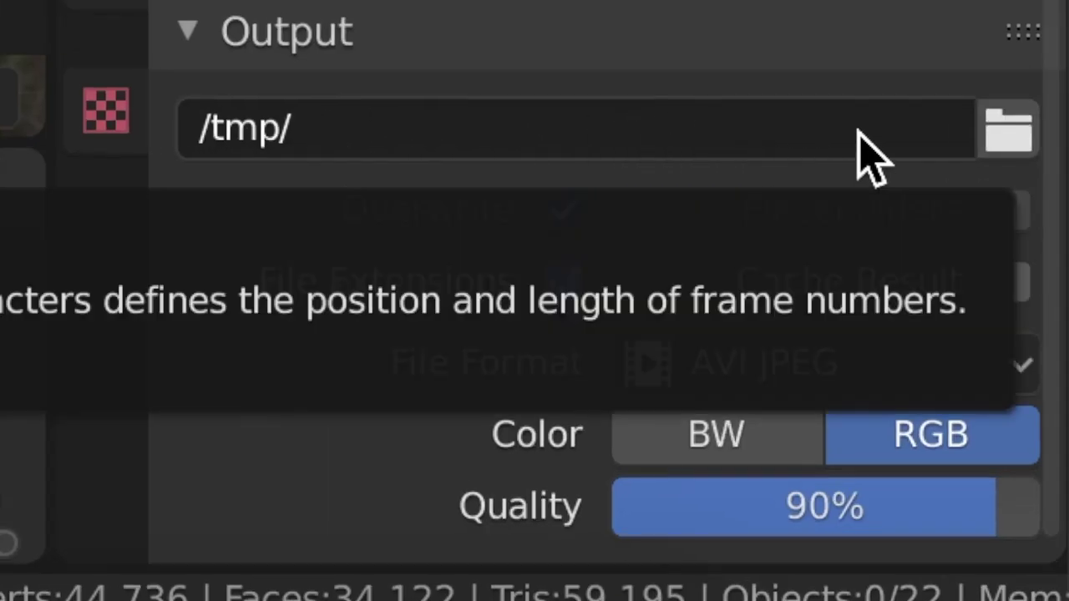
# Set the render output path to the Save GFXs folder on the Desktop.
pyautogui.click(1008, 129)
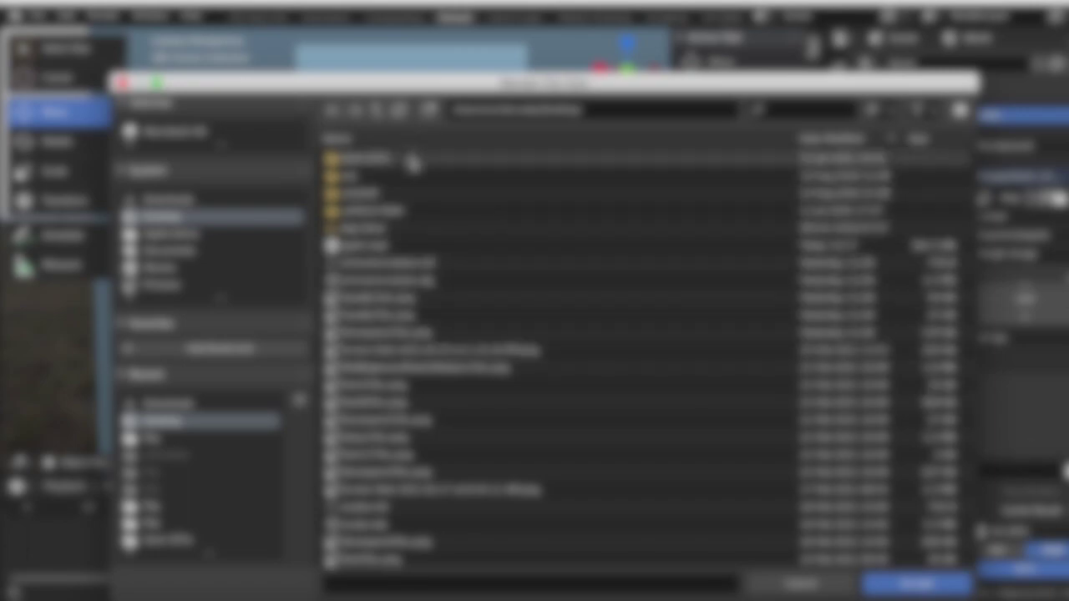
pyautogui.click(445, 165)
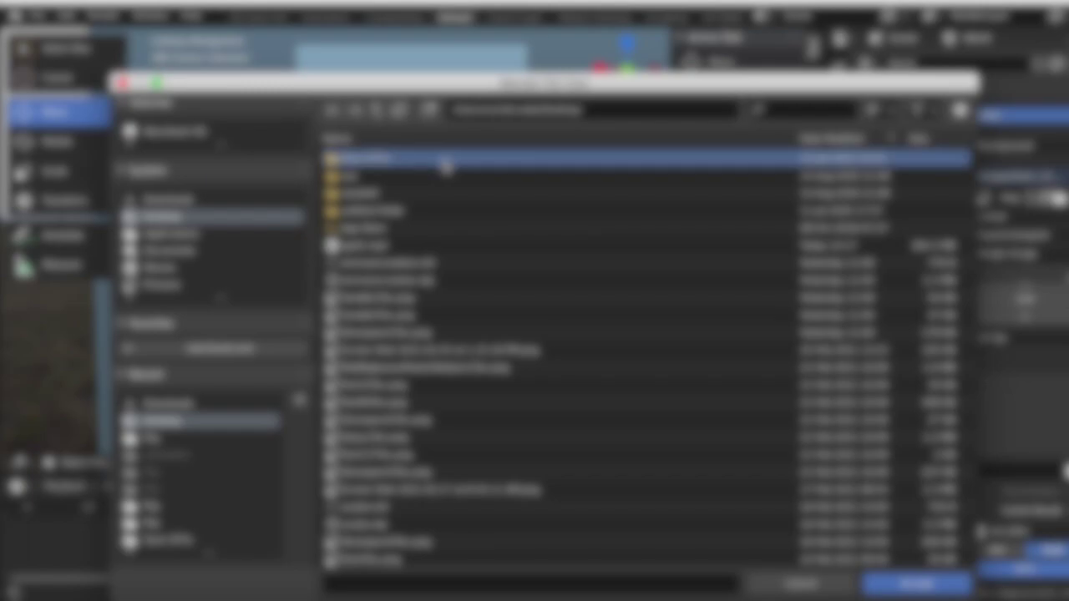
pyautogui.doubleClick(441, 165)
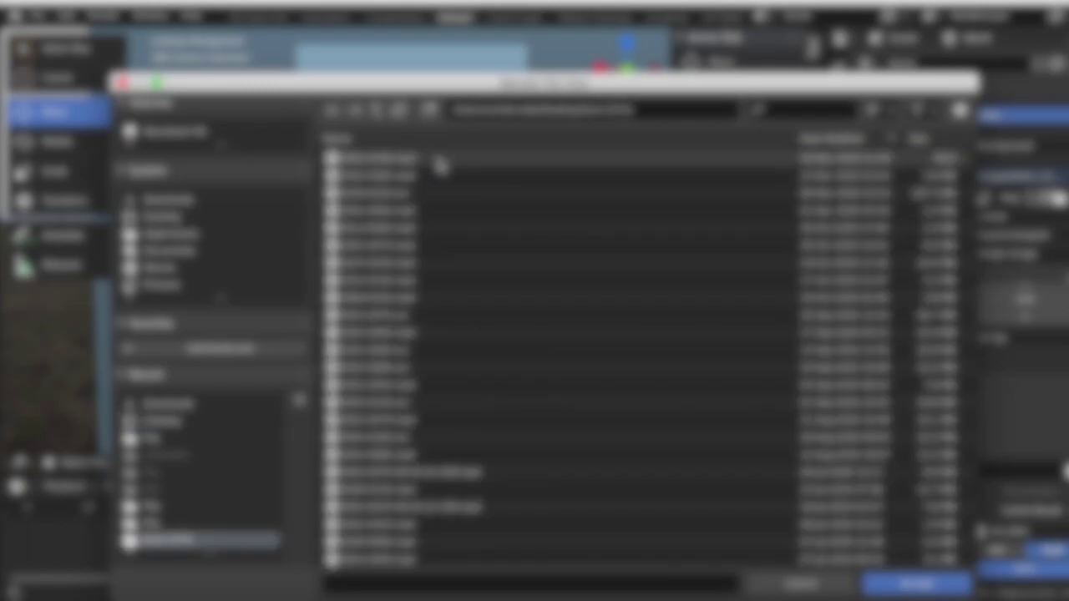
pyautogui.click(468, 318)
pyautogui.click(916, 583)
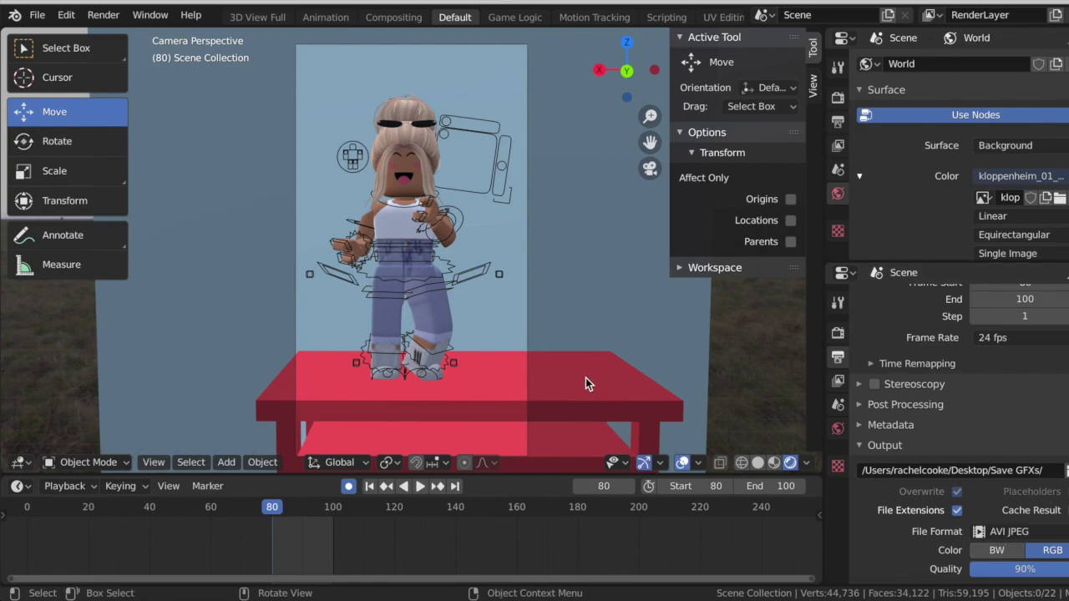
# Render the animation and move the render result window aside to uncover the main workspace.
pyautogui.click(104, 17)
pyautogui.click(80, 6)
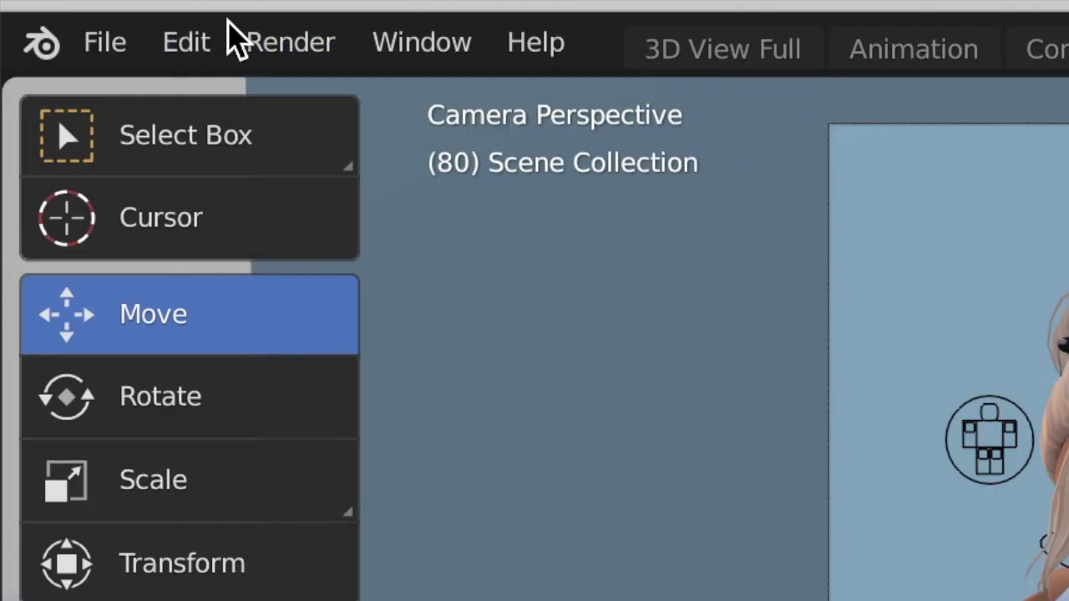
pyautogui.click(268, 43)
pyautogui.click(267, 153)
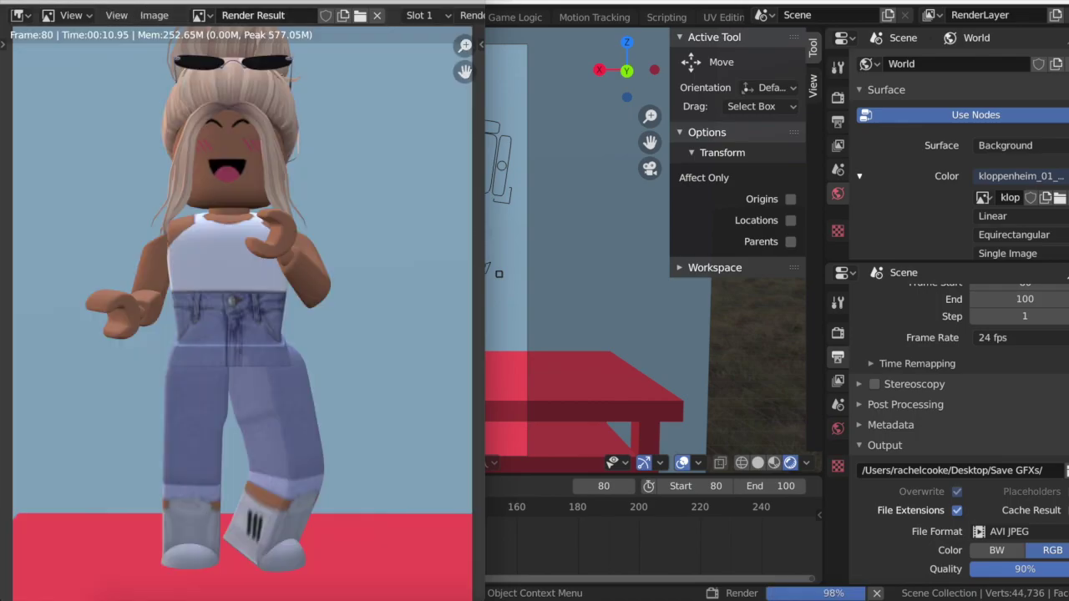
pyautogui.moveTo(127, 3); pyautogui.dragTo(292, 1)
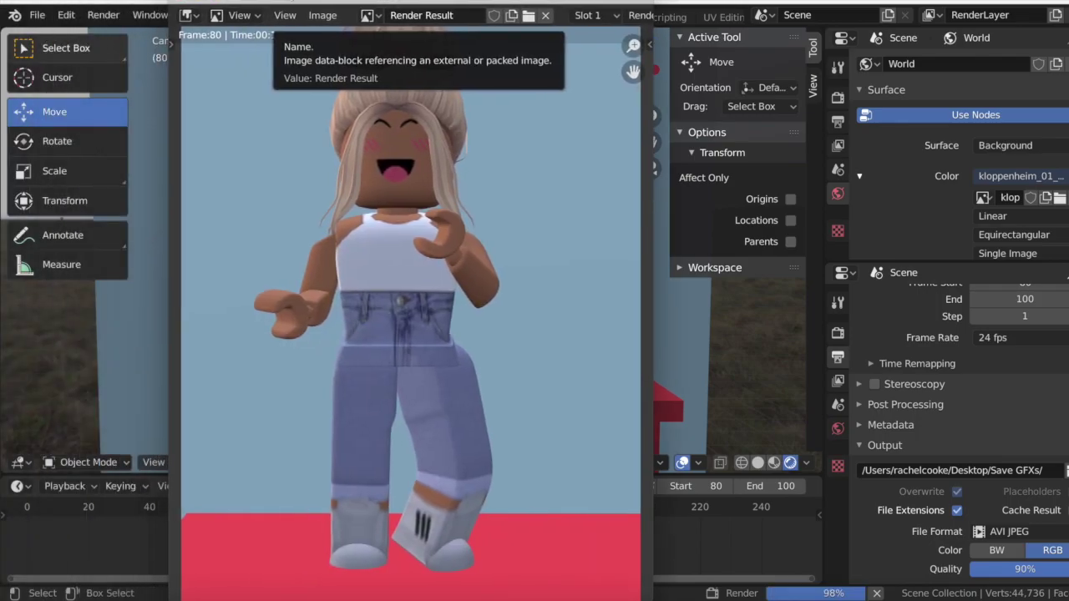